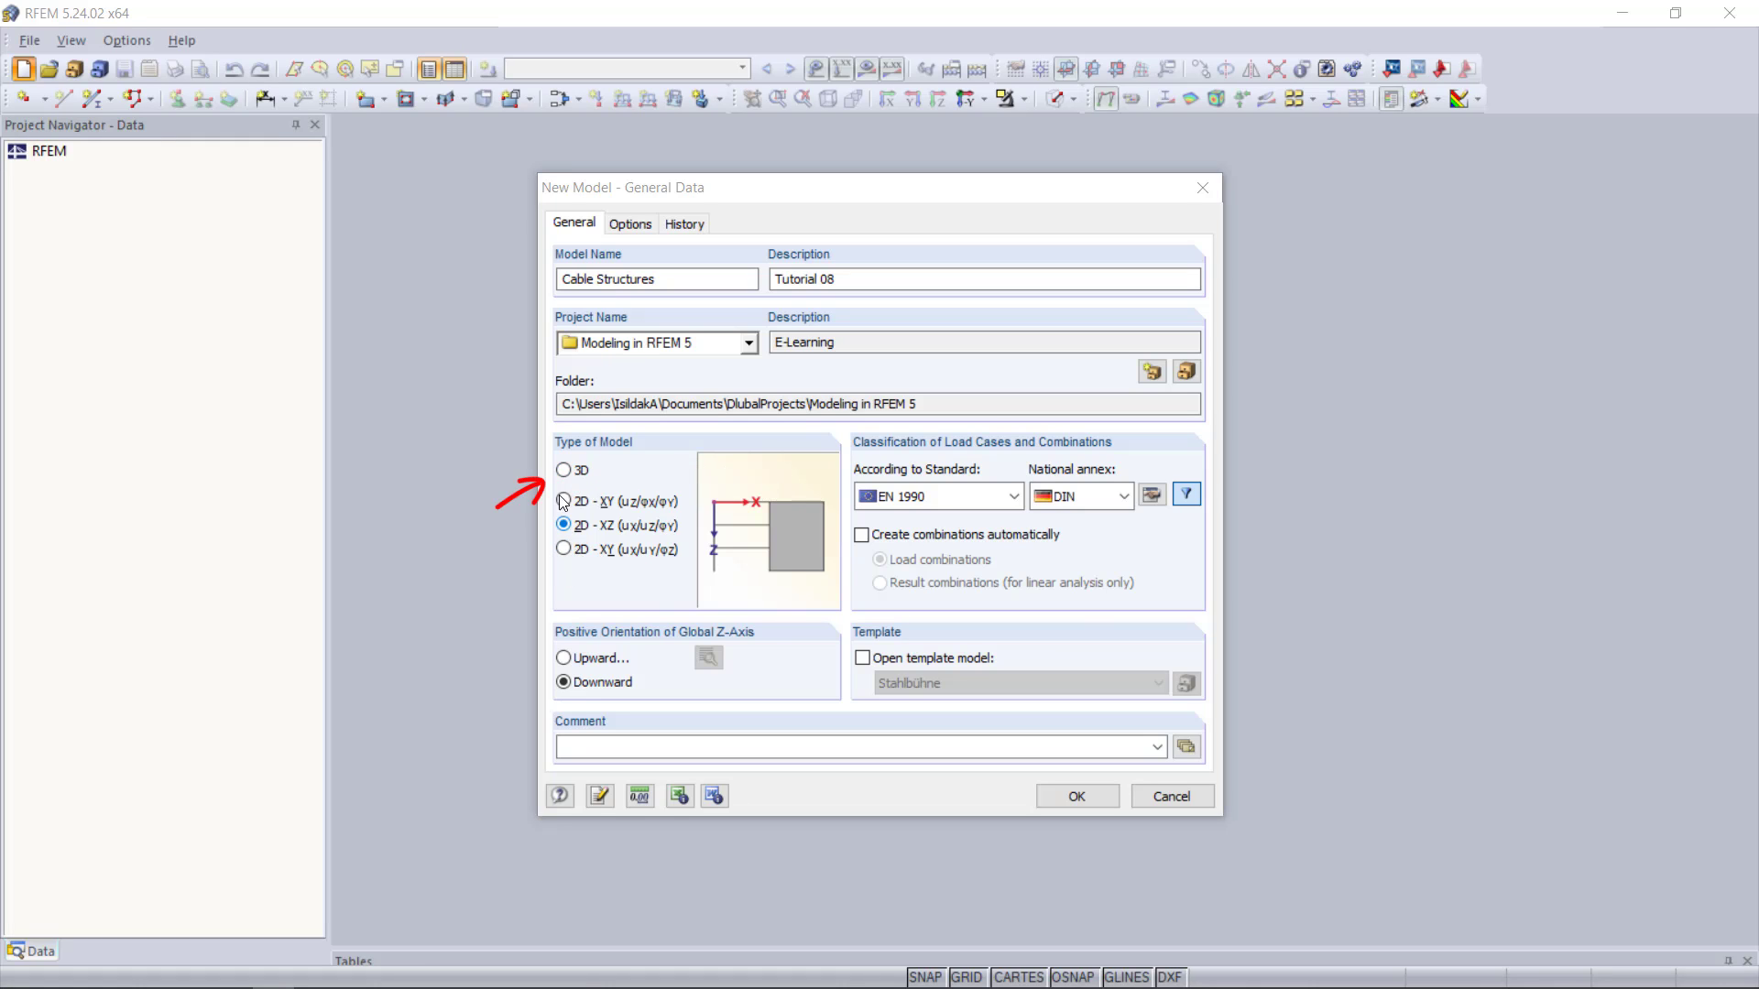
Step: Create the model as 3D with the RF-FORM-FINDING option activated
click(564, 471)
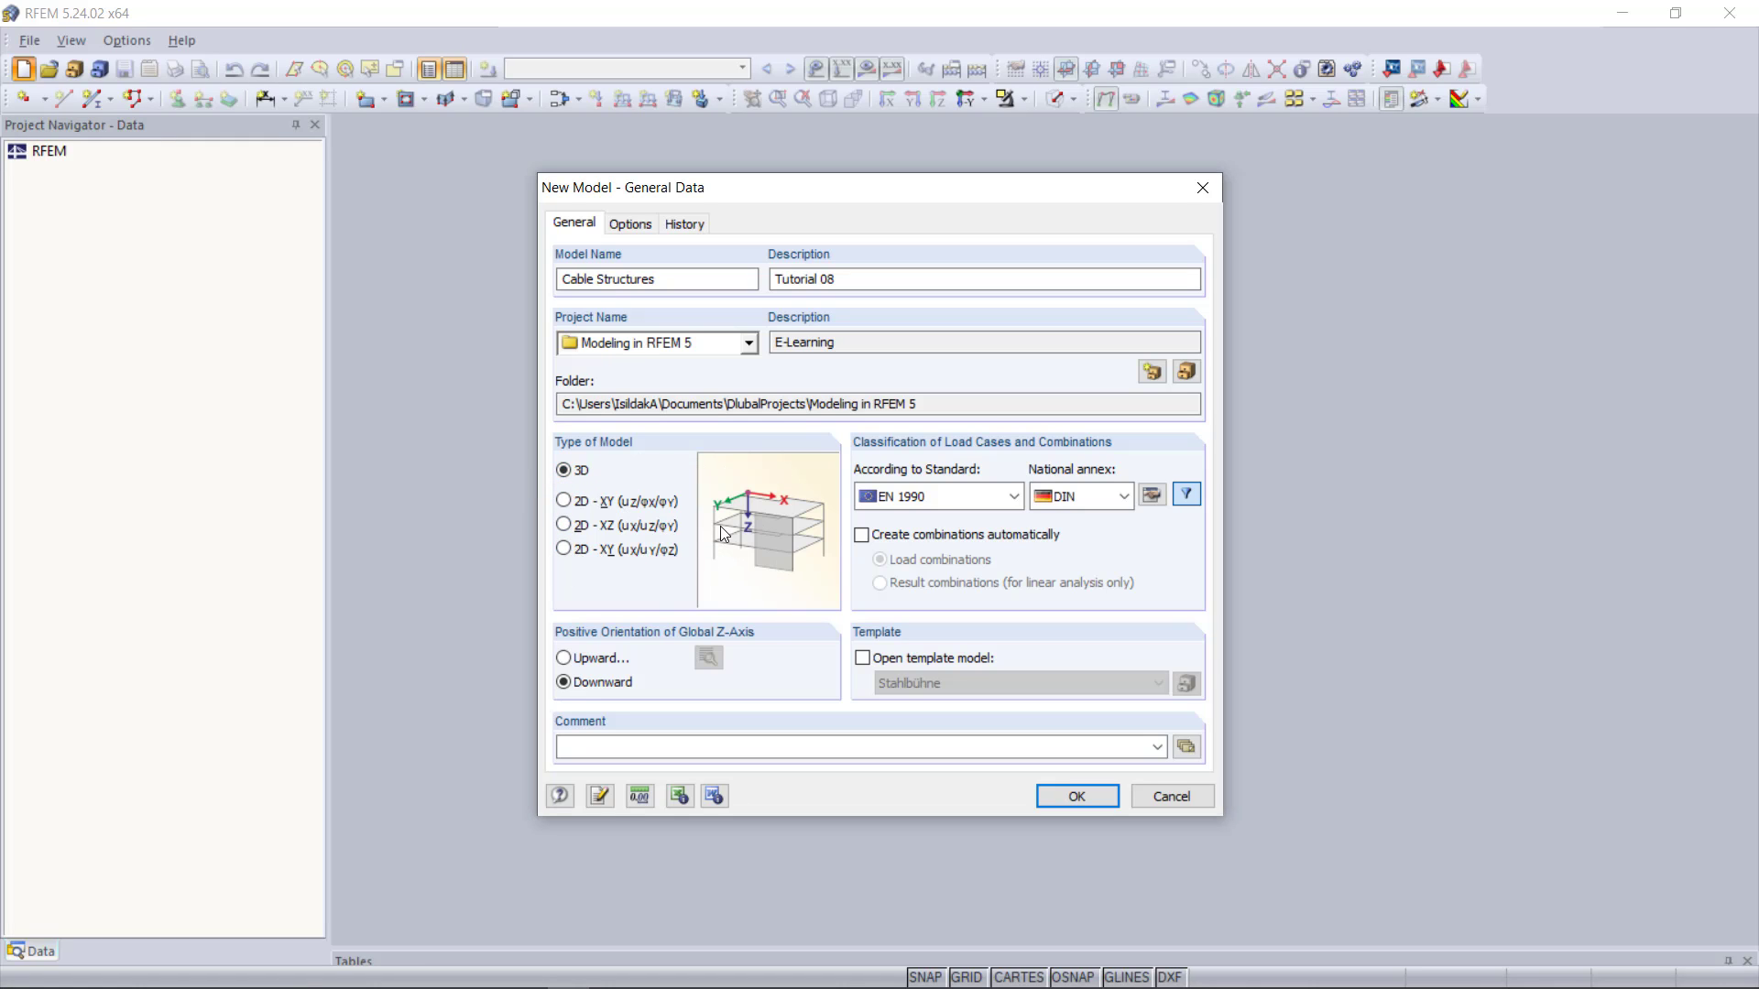
click(631, 224)
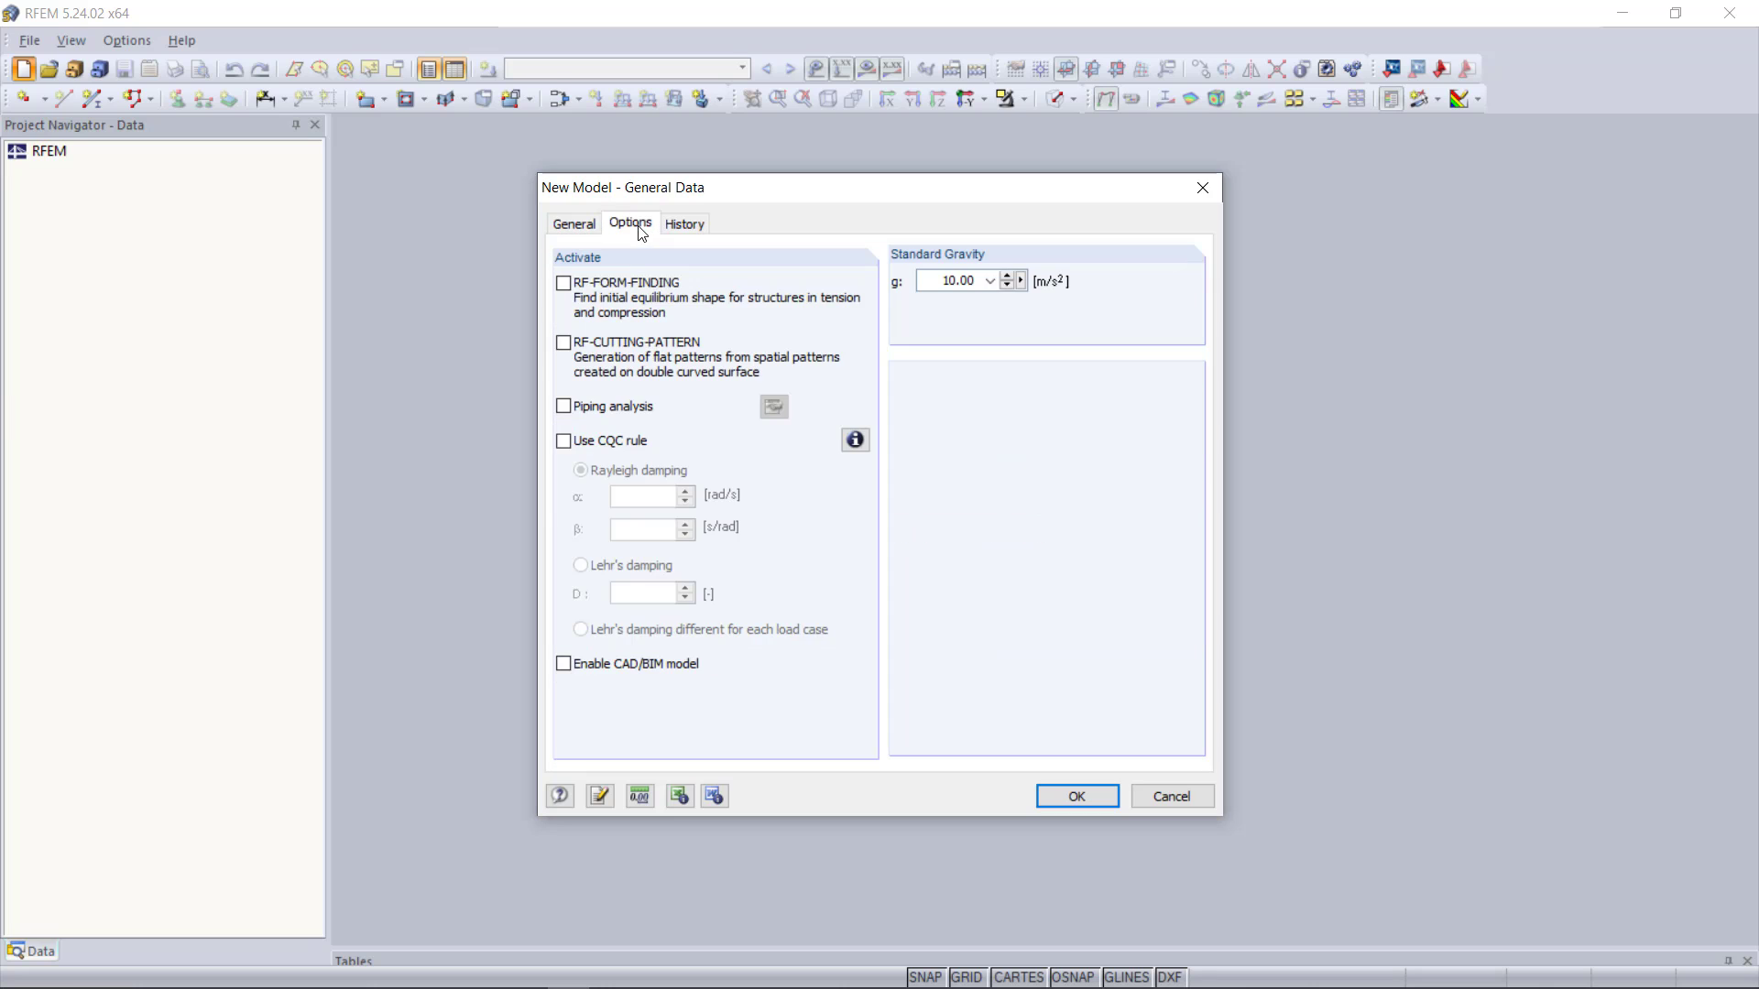
click(564, 286)
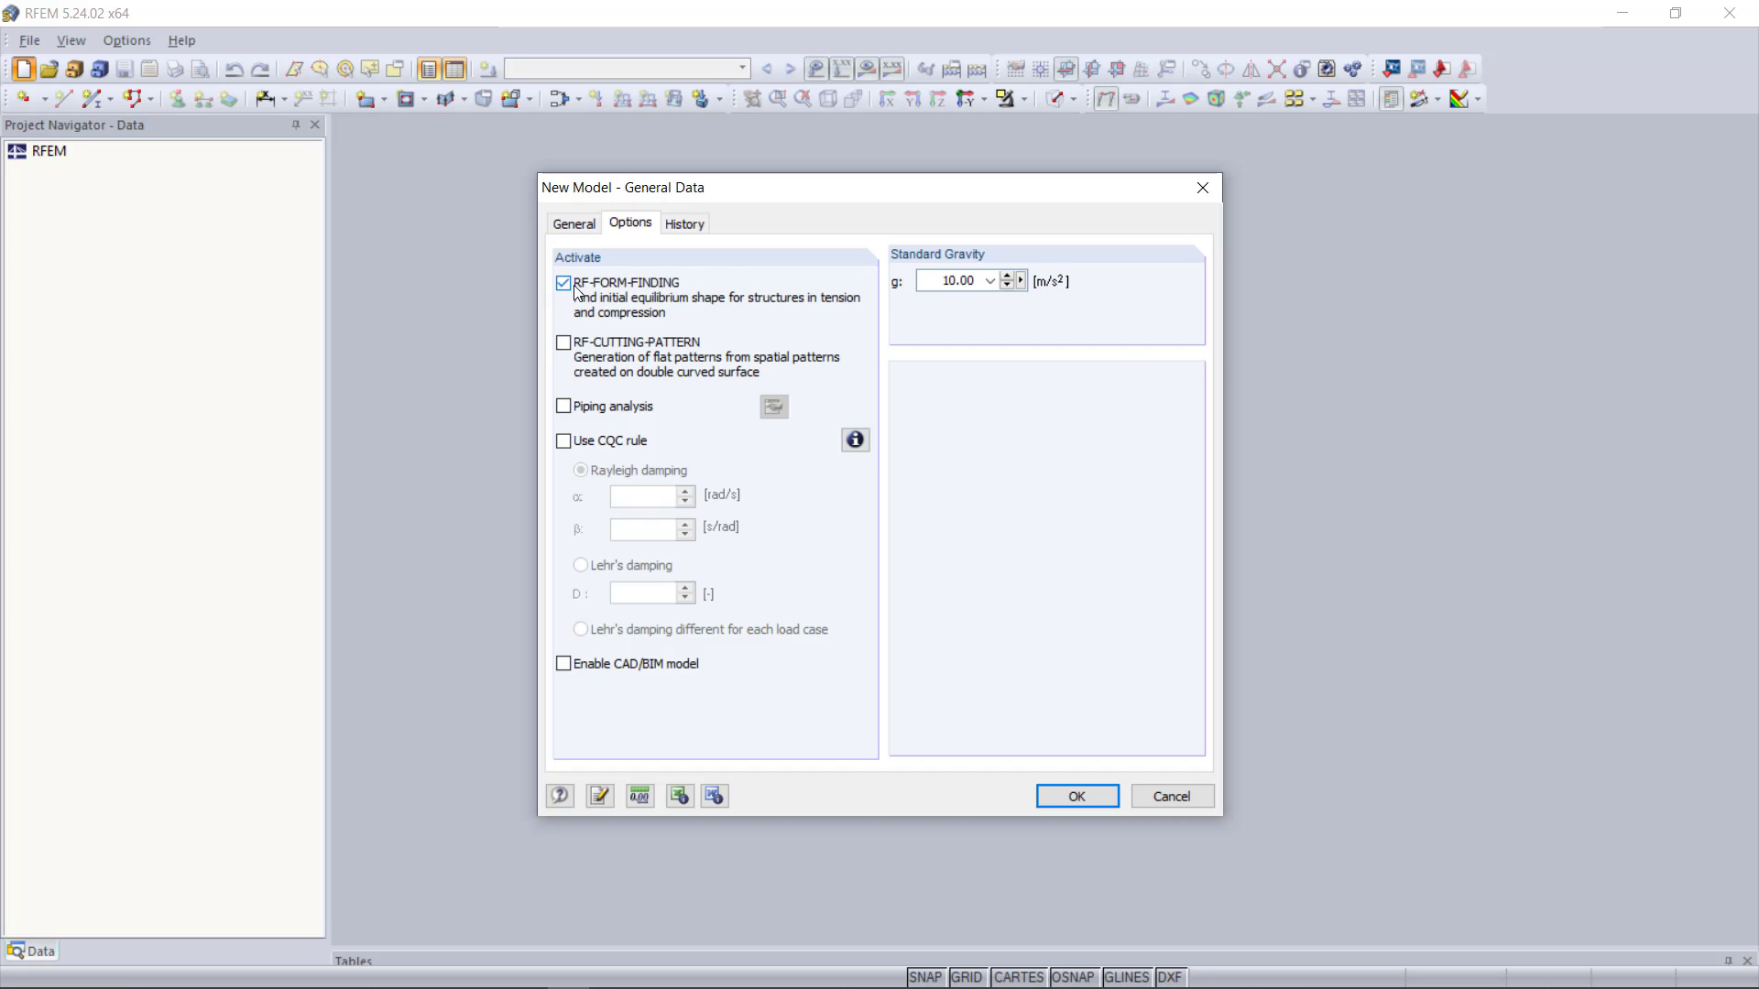
click(575, 224)
click(1071, 795)
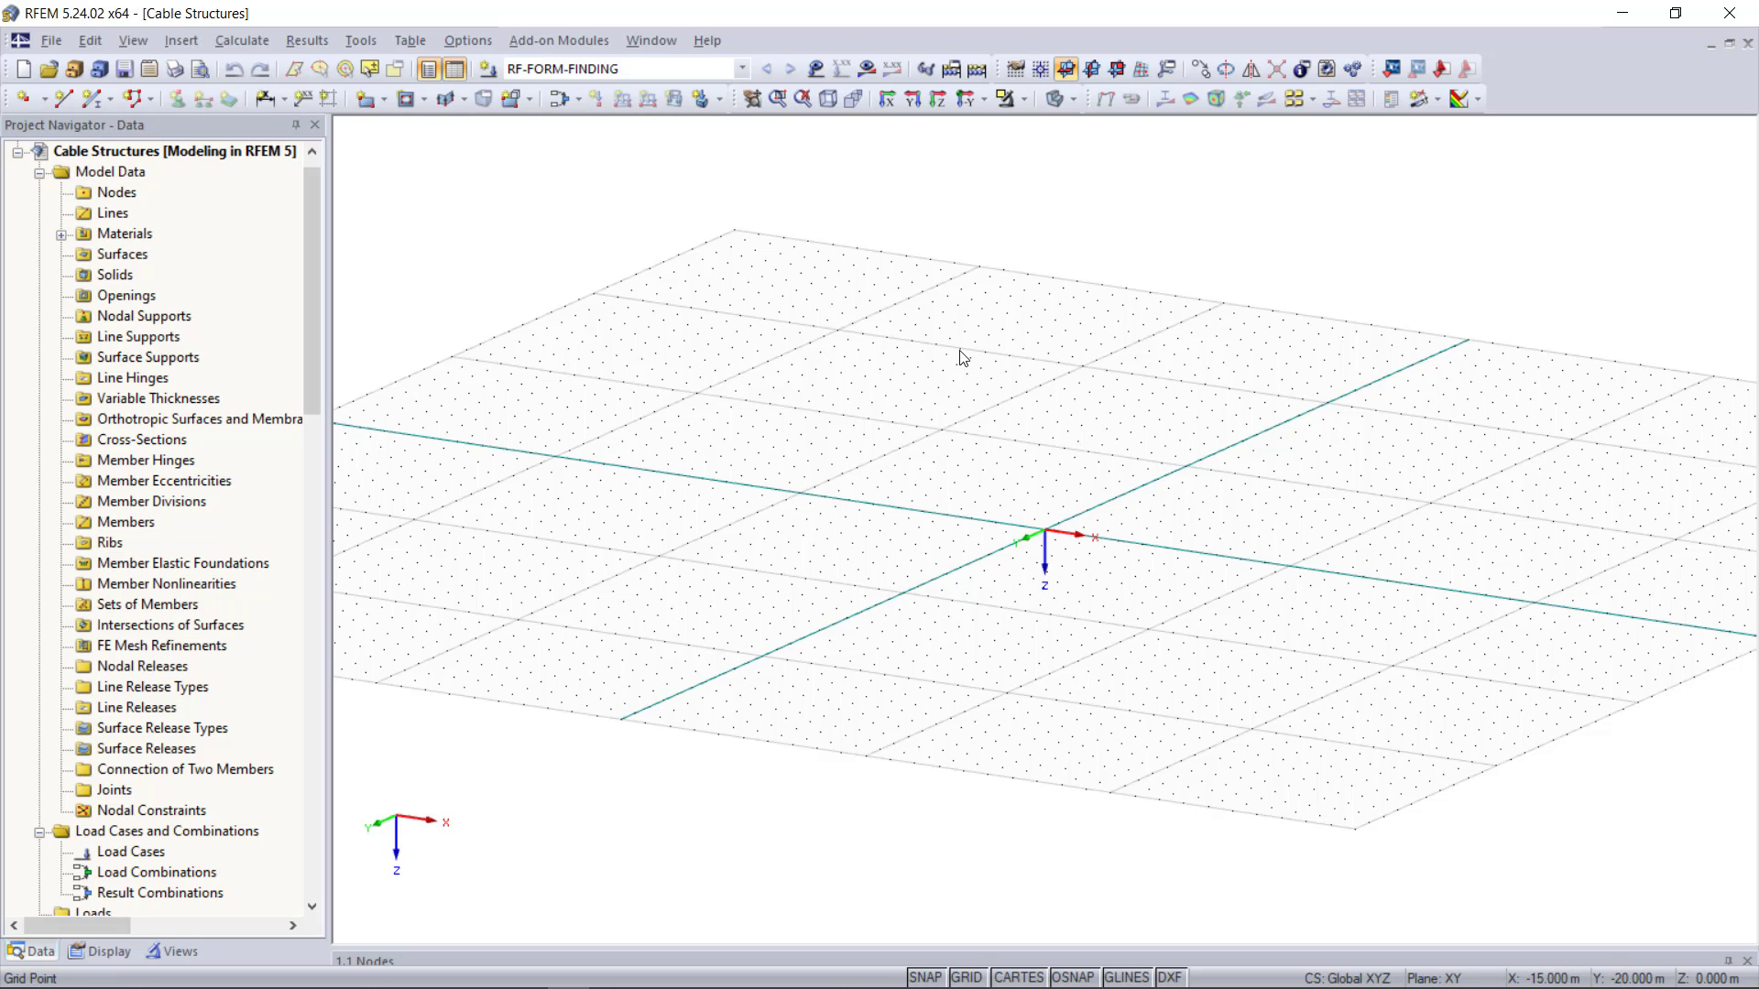
Step: Define a new beam member with the hot-formed circular hollow section RO 193.7x5.0 in Steel S 235
scroll(1070, 401, up, 1)
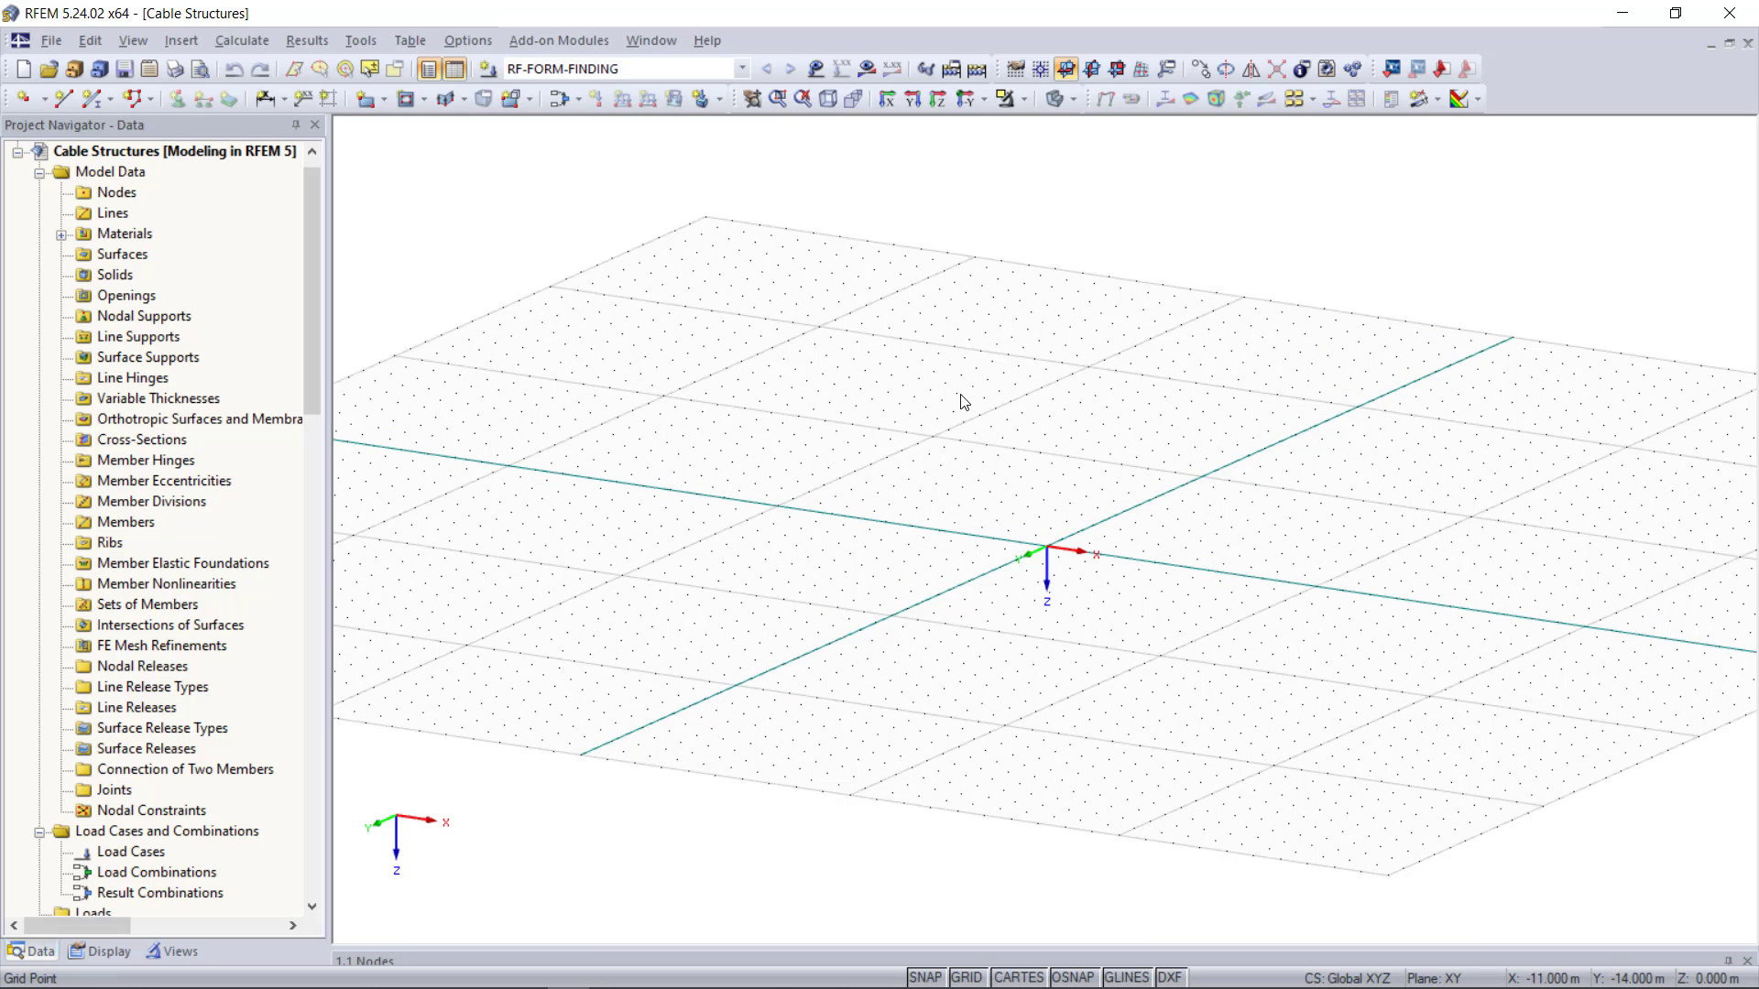
click(93, 97)
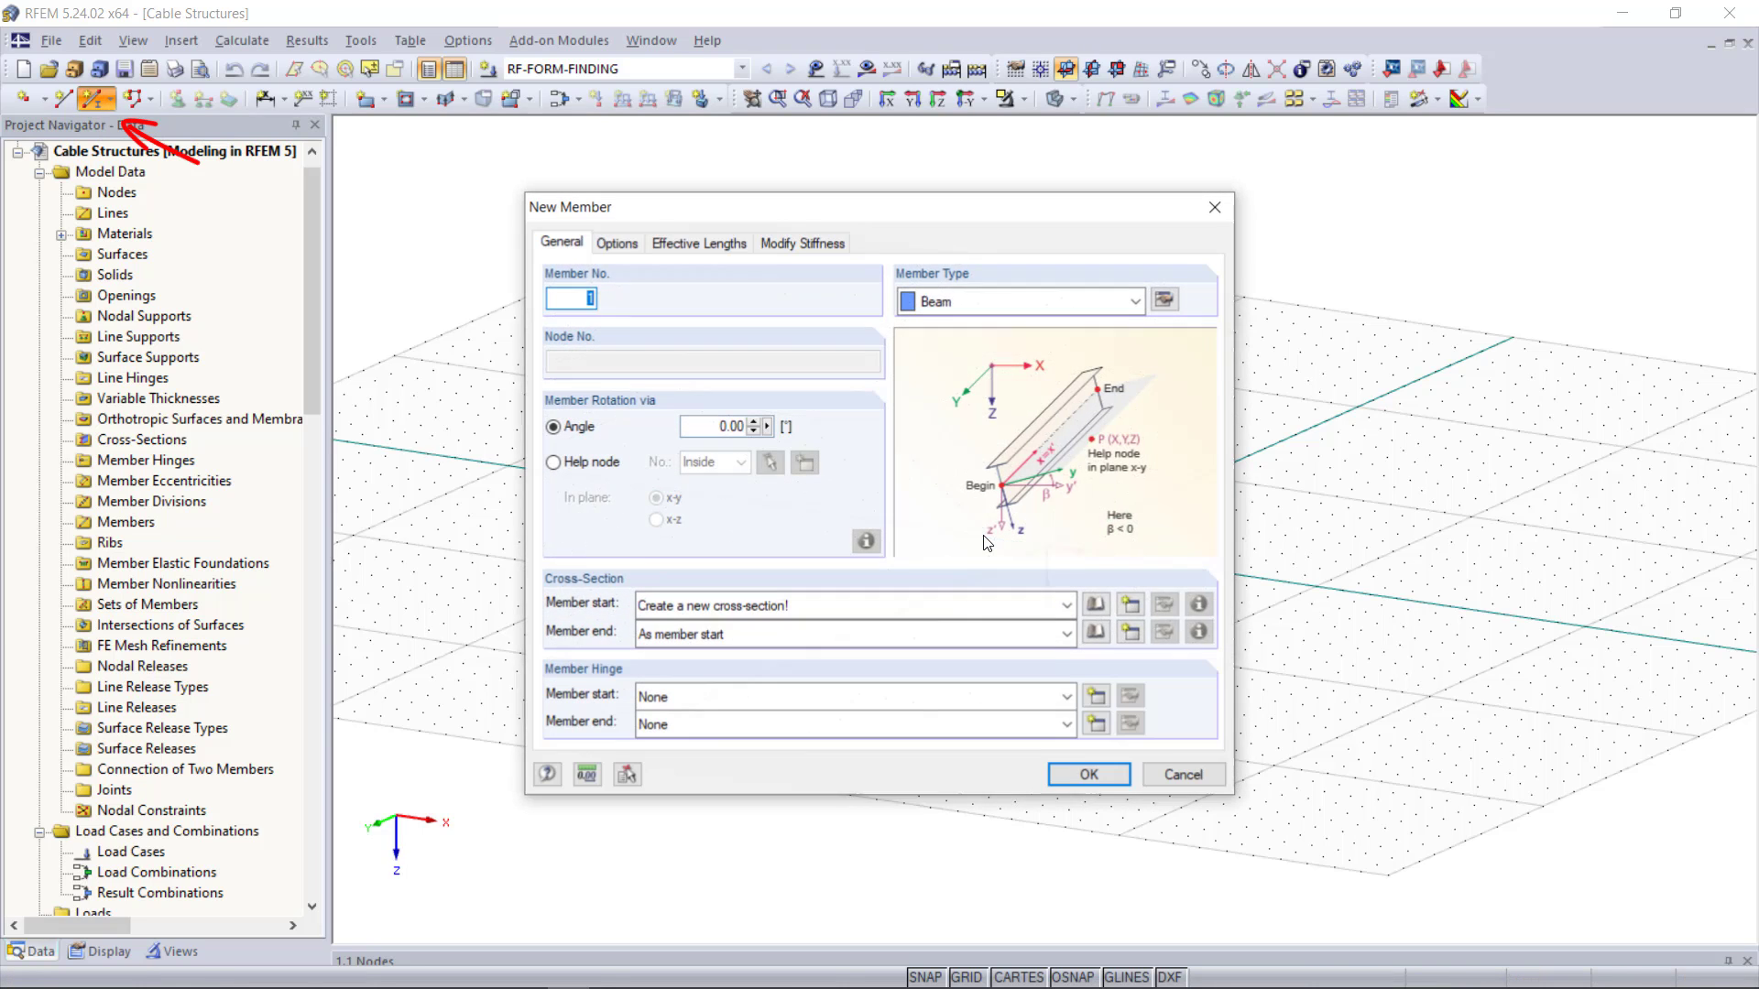
click(1096, 604)
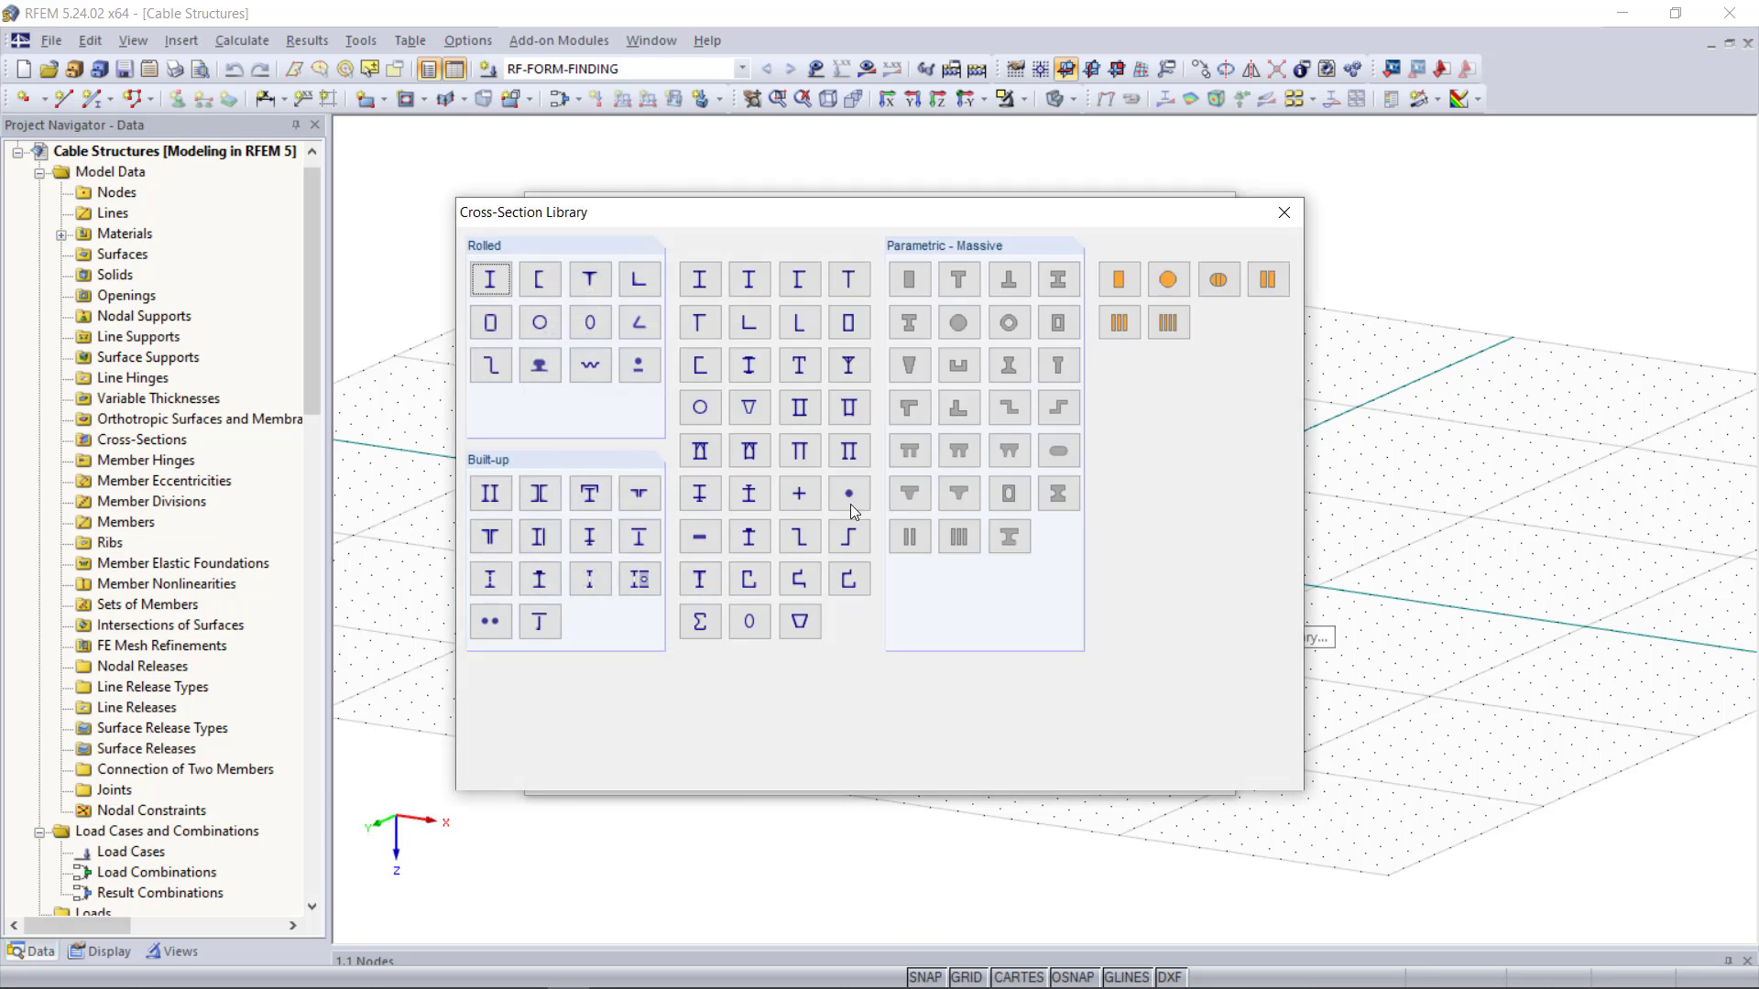
click(850, 504)
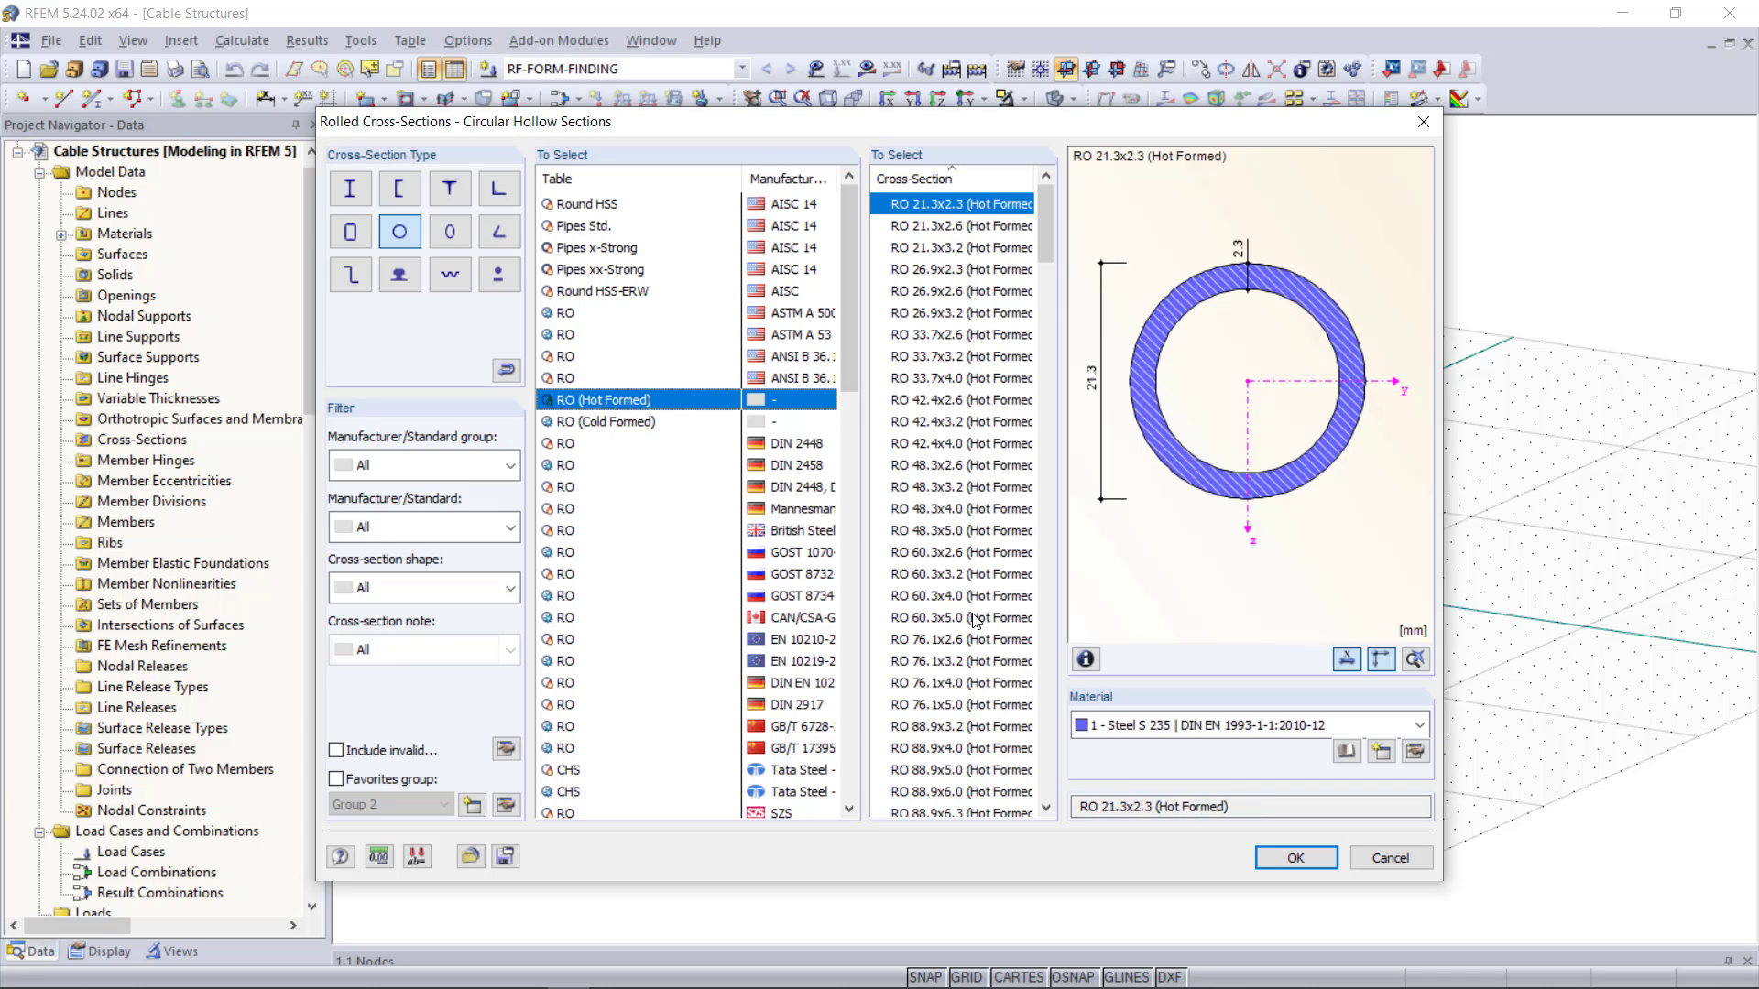
scroll(974, 623, down, 15)
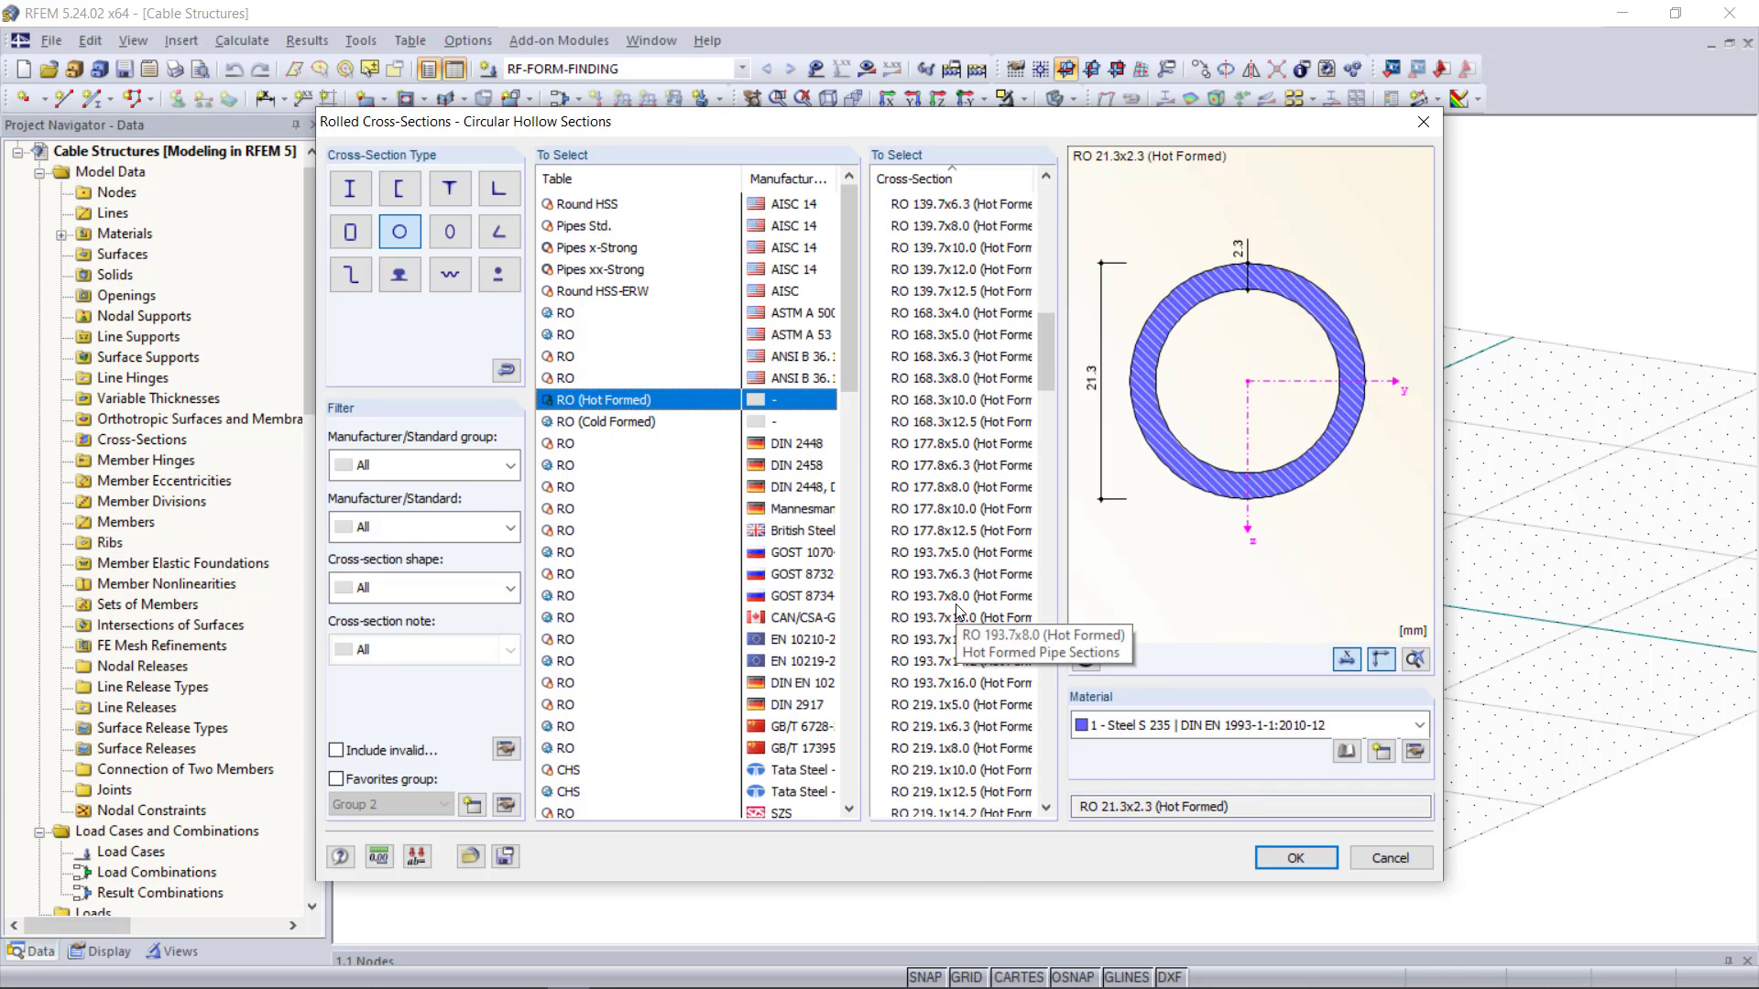
click(957, 552)
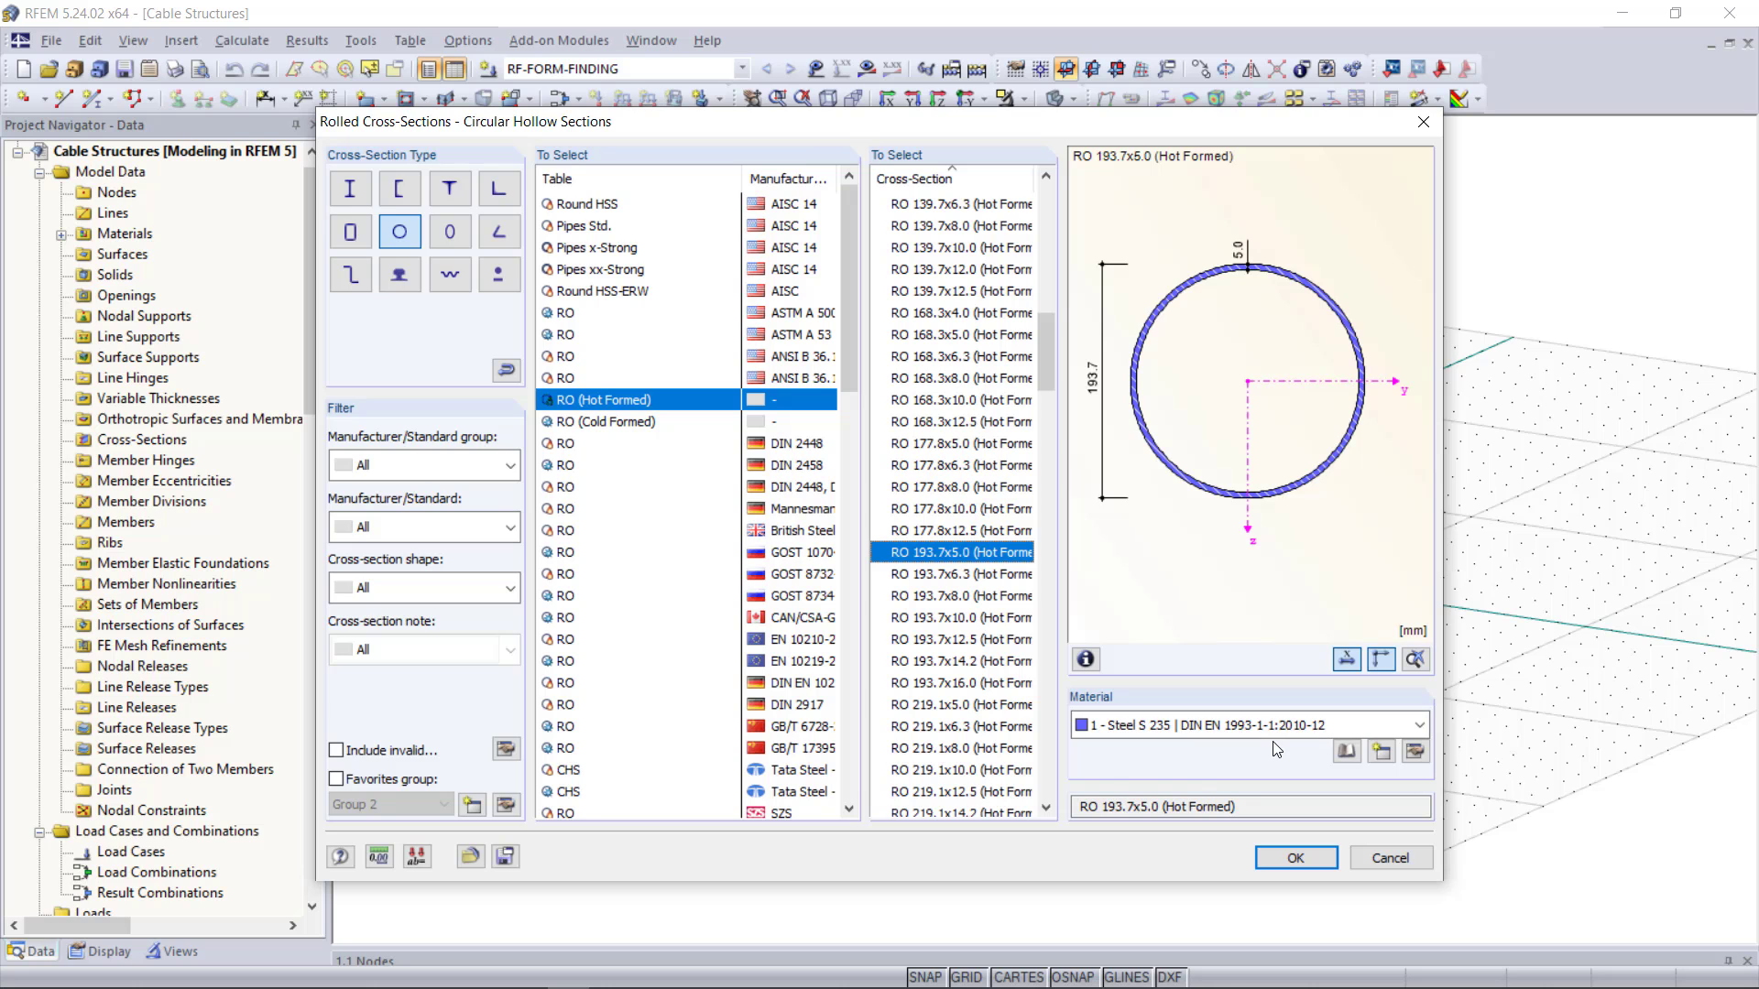
click(1302, 859)
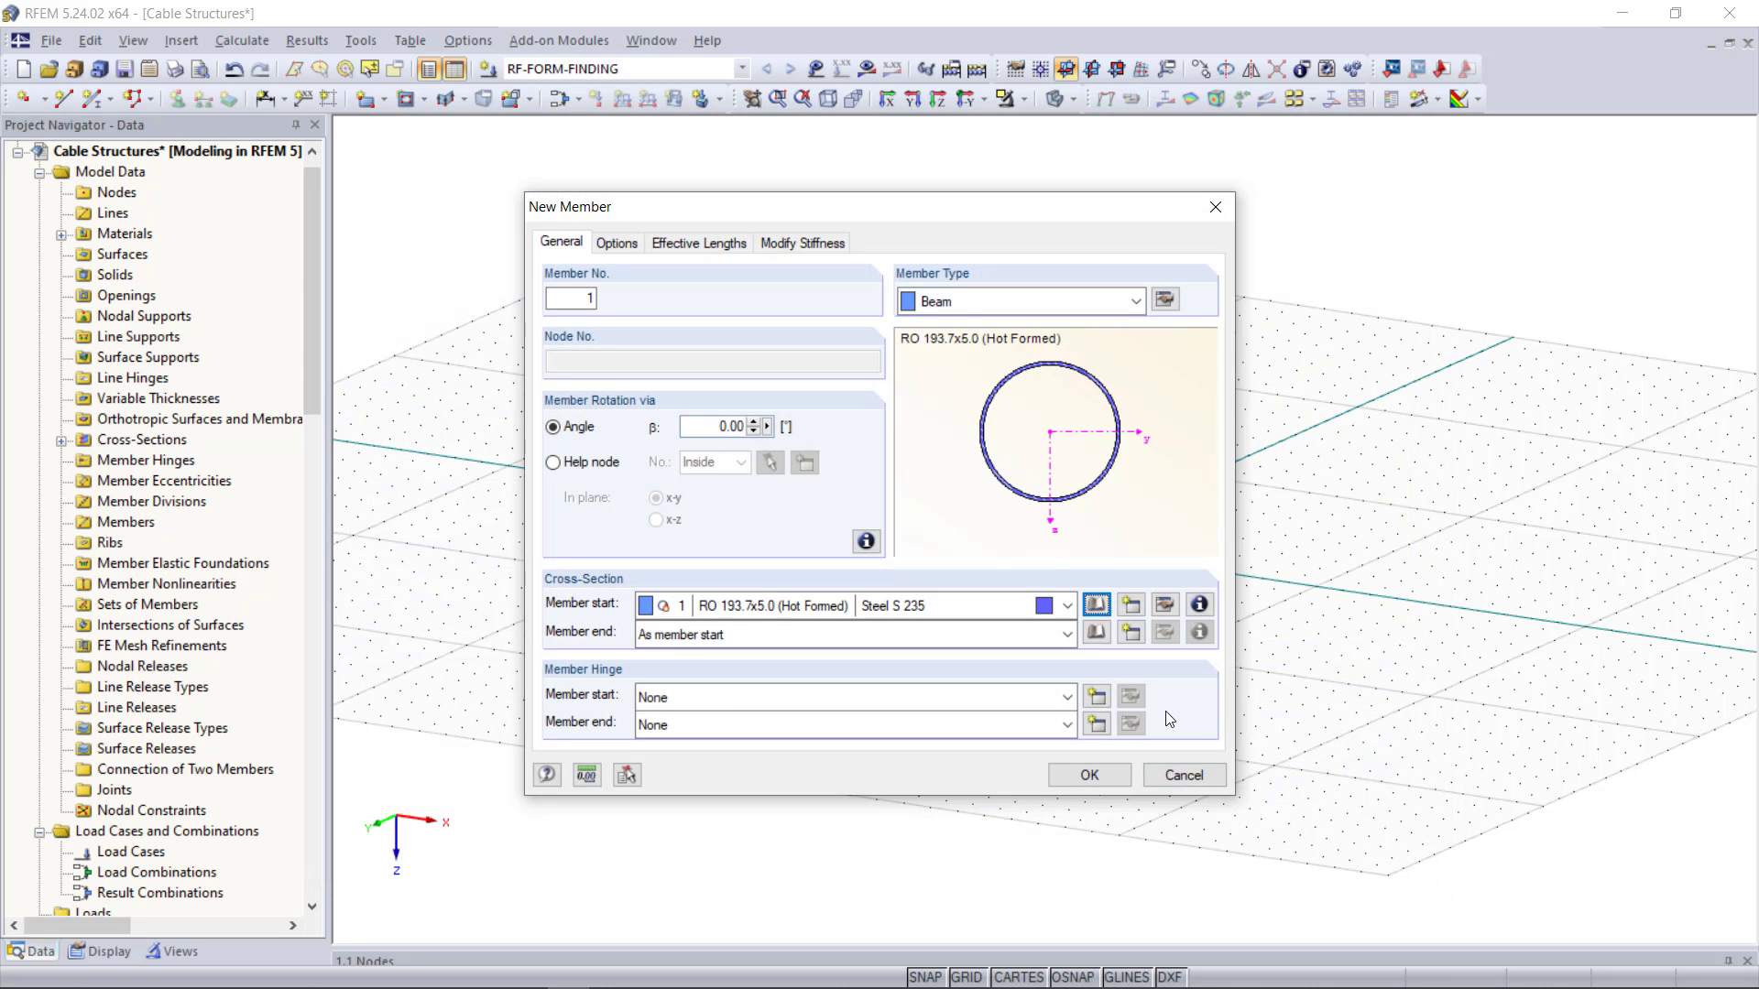
click(1090, 775)
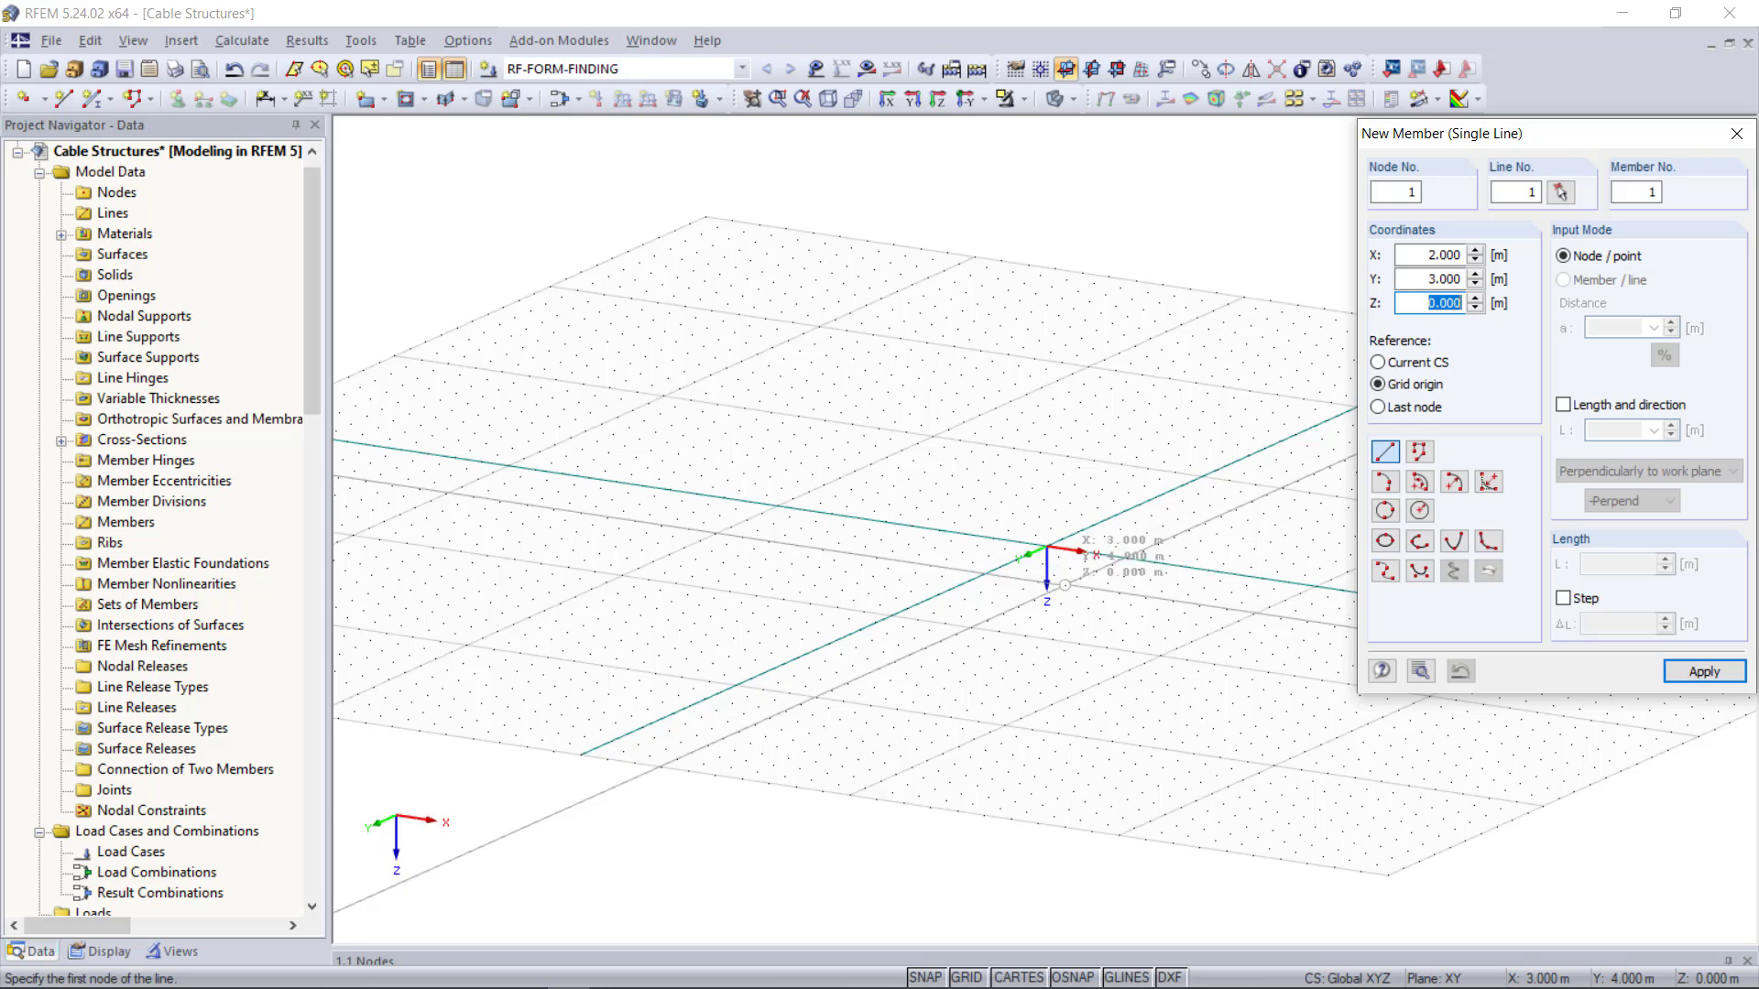
Step: In the XZ work plane, draw two stacked vertical beam members from the origin to Z -10 m and on to Z -18 m
click(1116, 69)
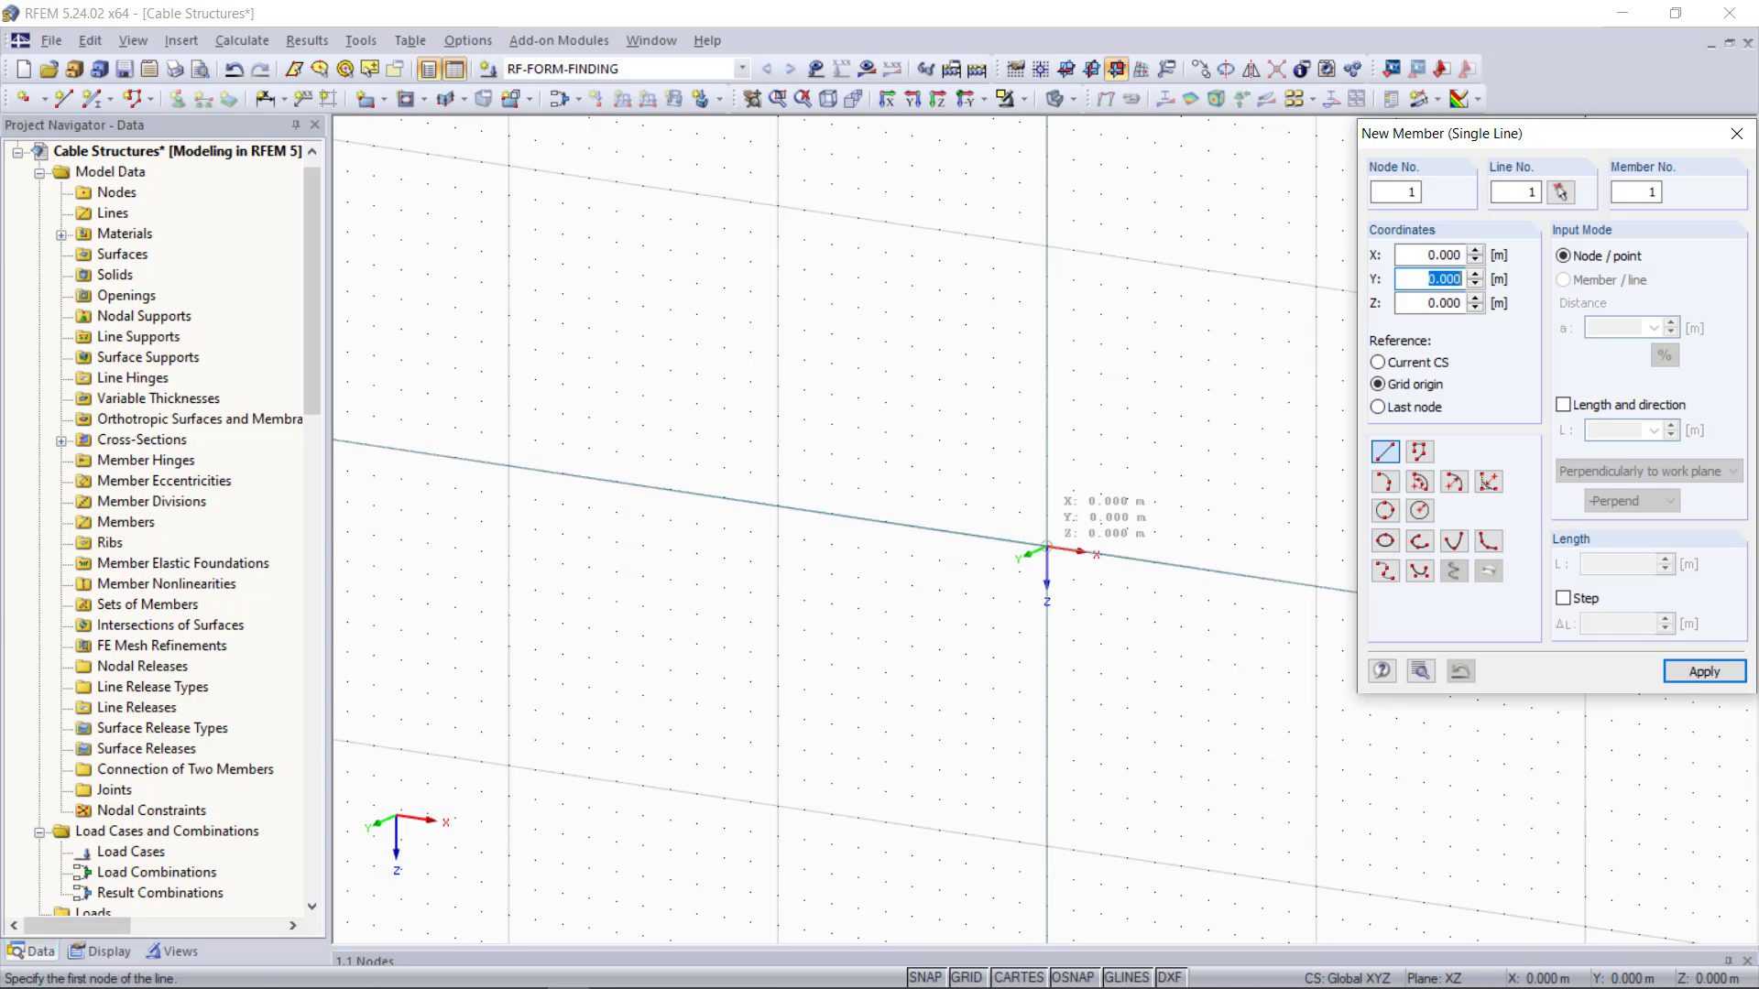
click(1046, 548)
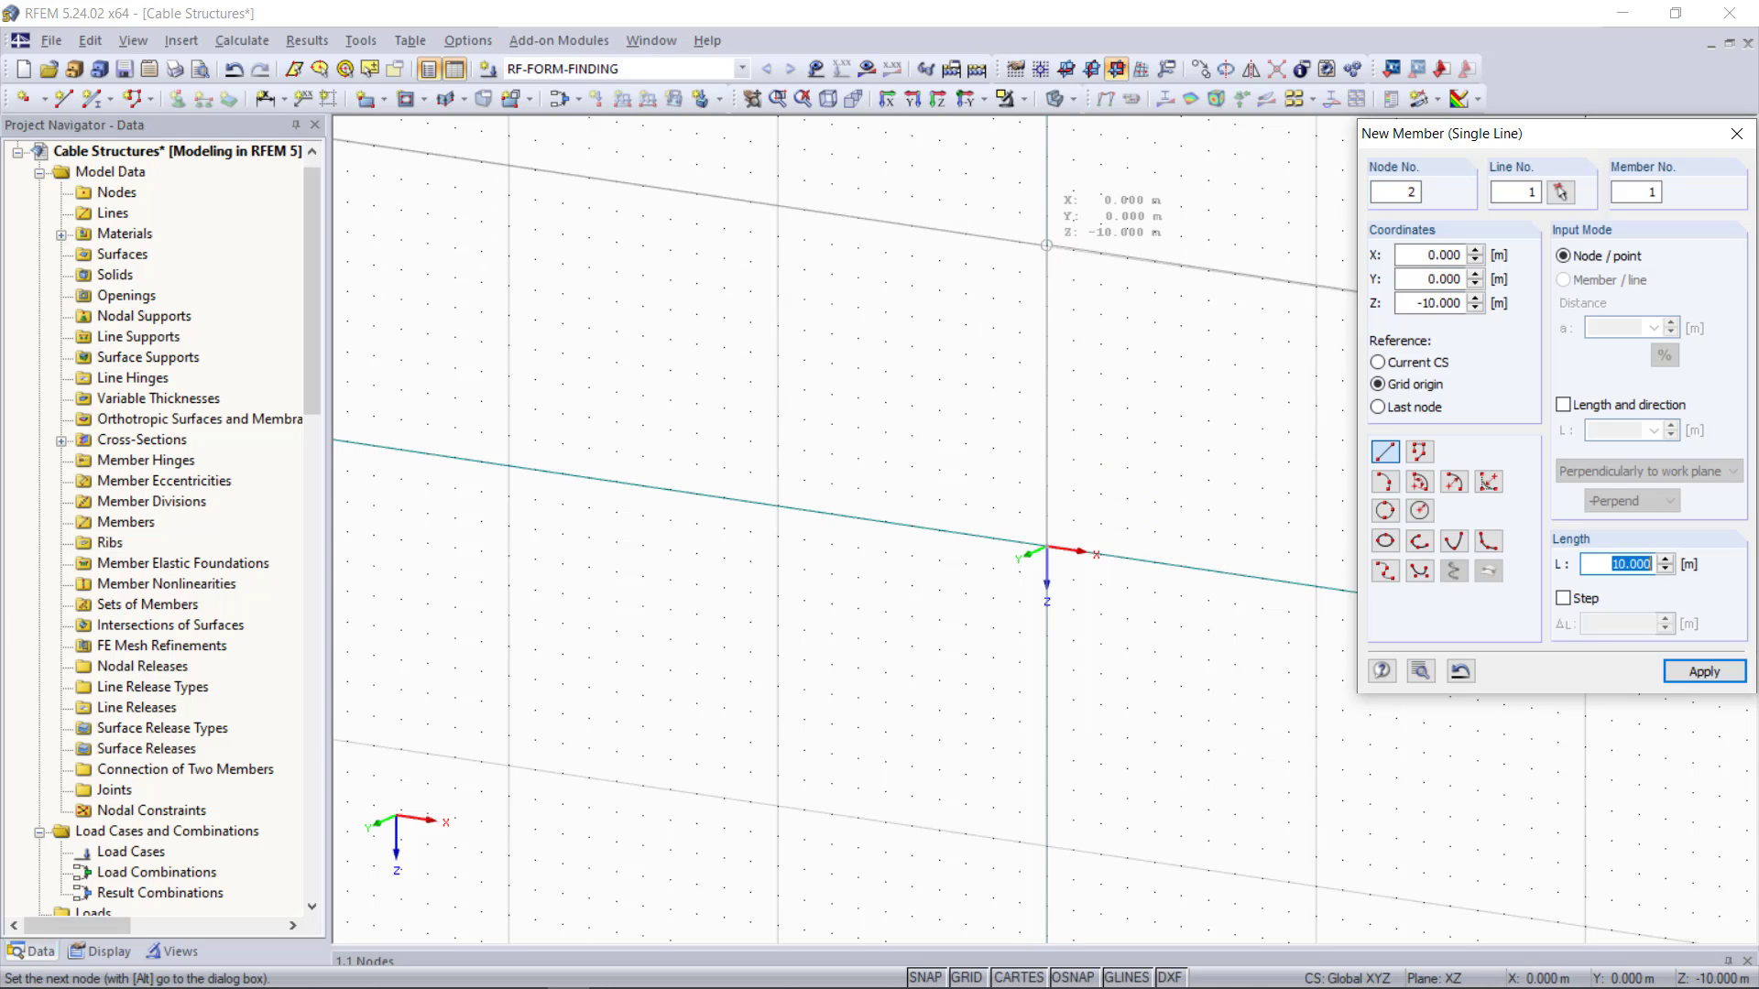
click(1046, 245)
scroll(1026, 311, down, 2)
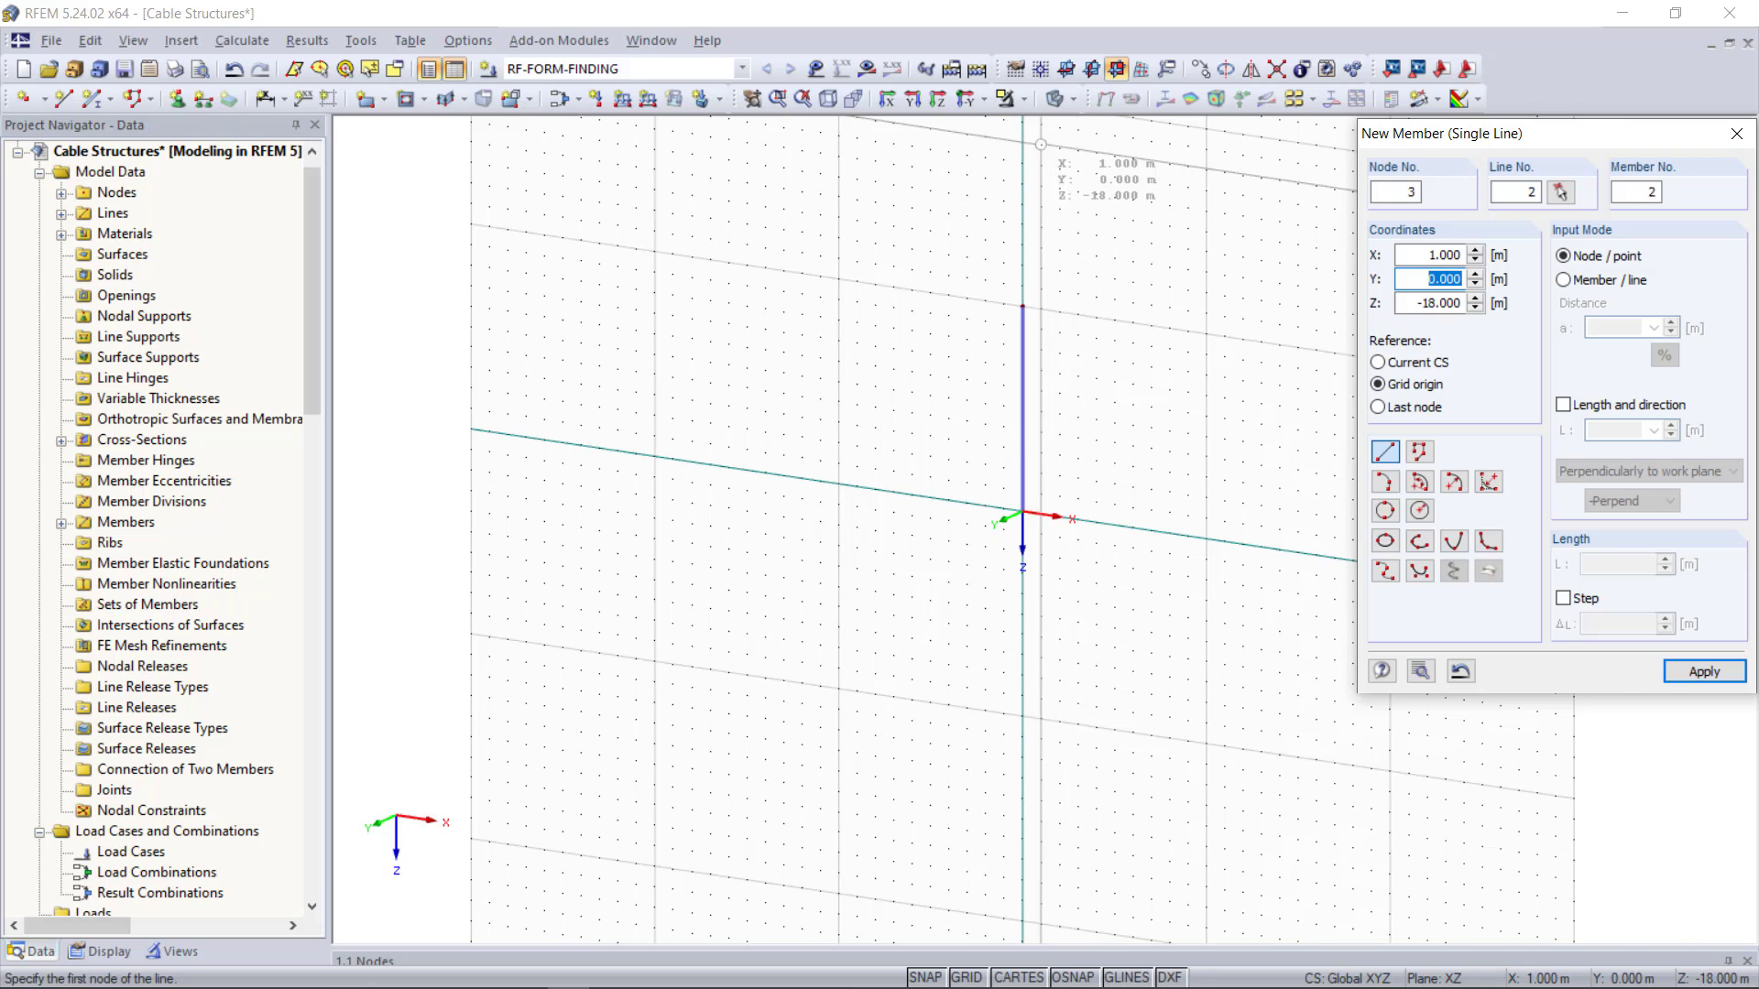
scroll(1041, 144, up, 2)
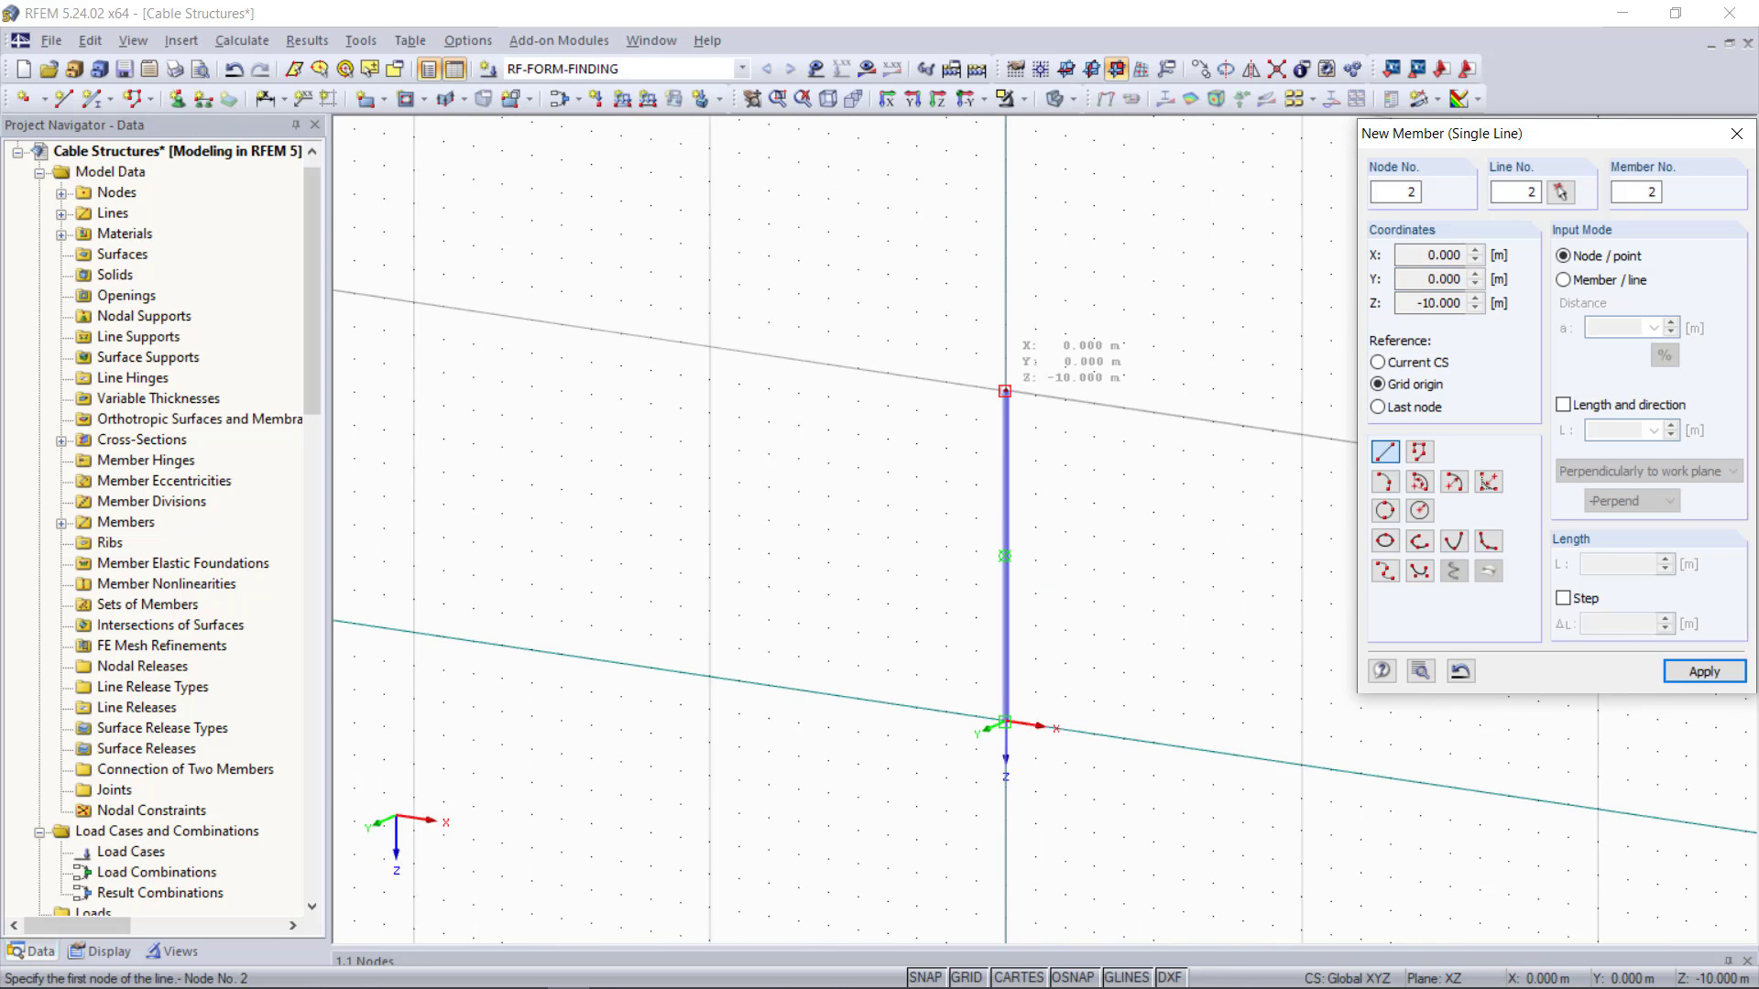
click(1005, 391)
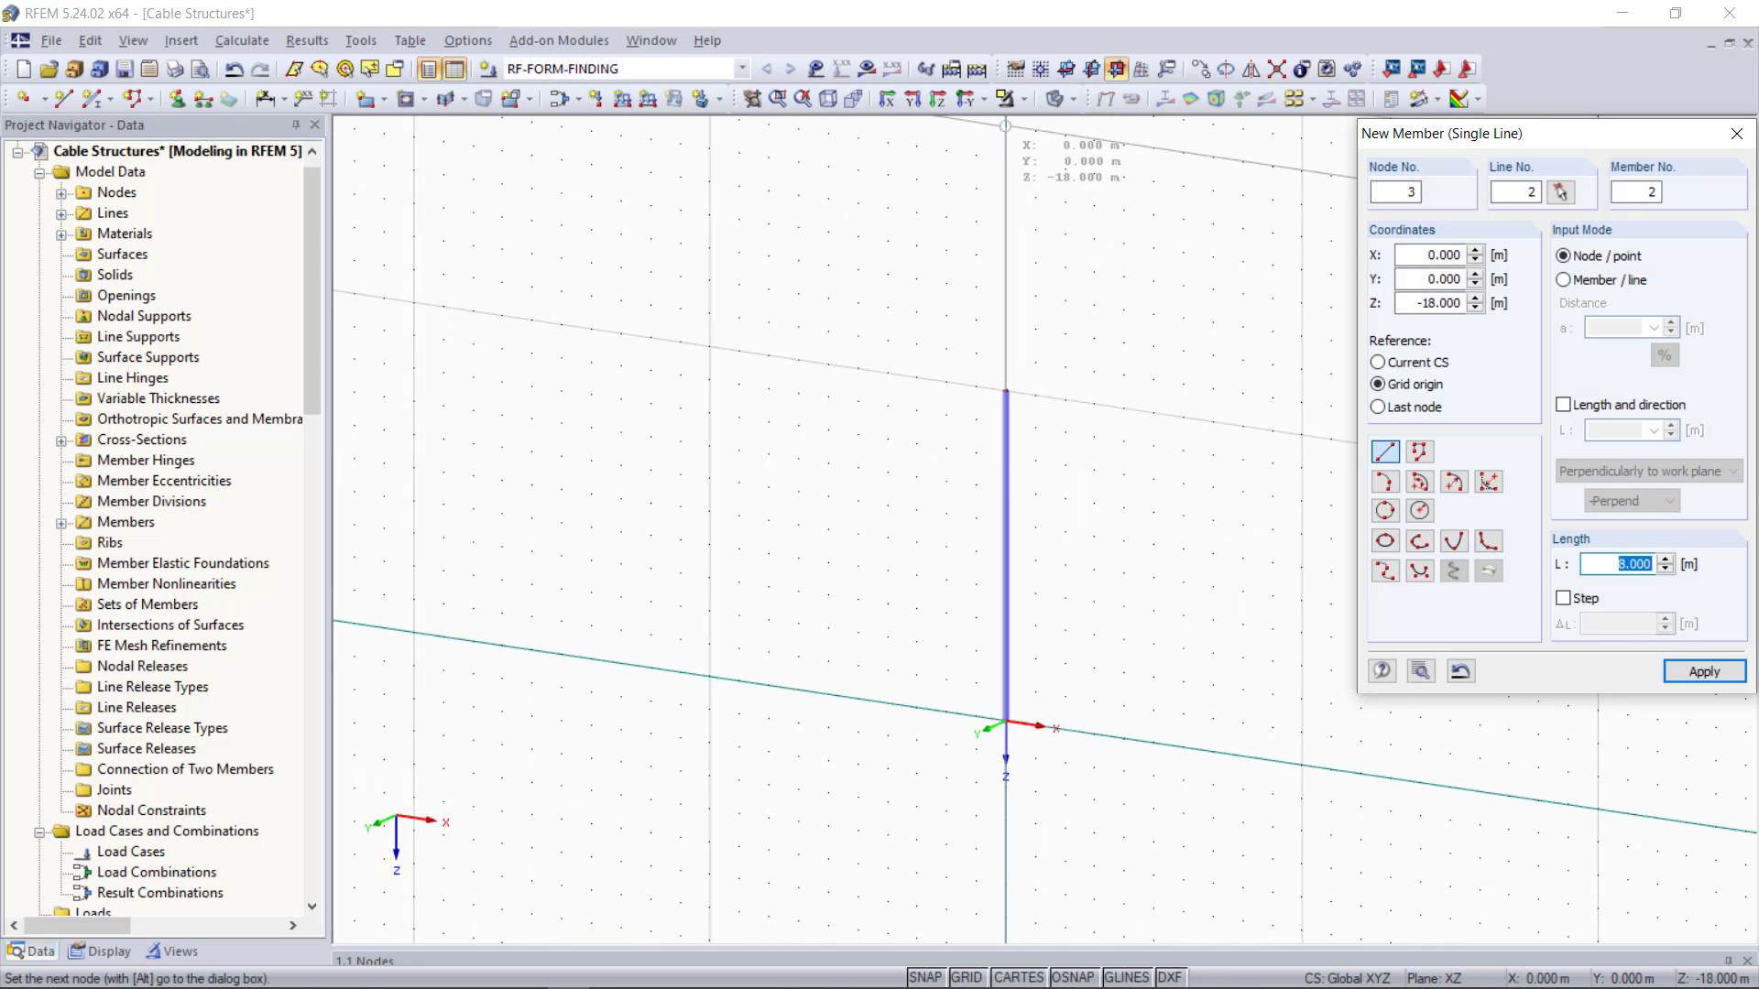
click(1004, 126)
key(Escape)
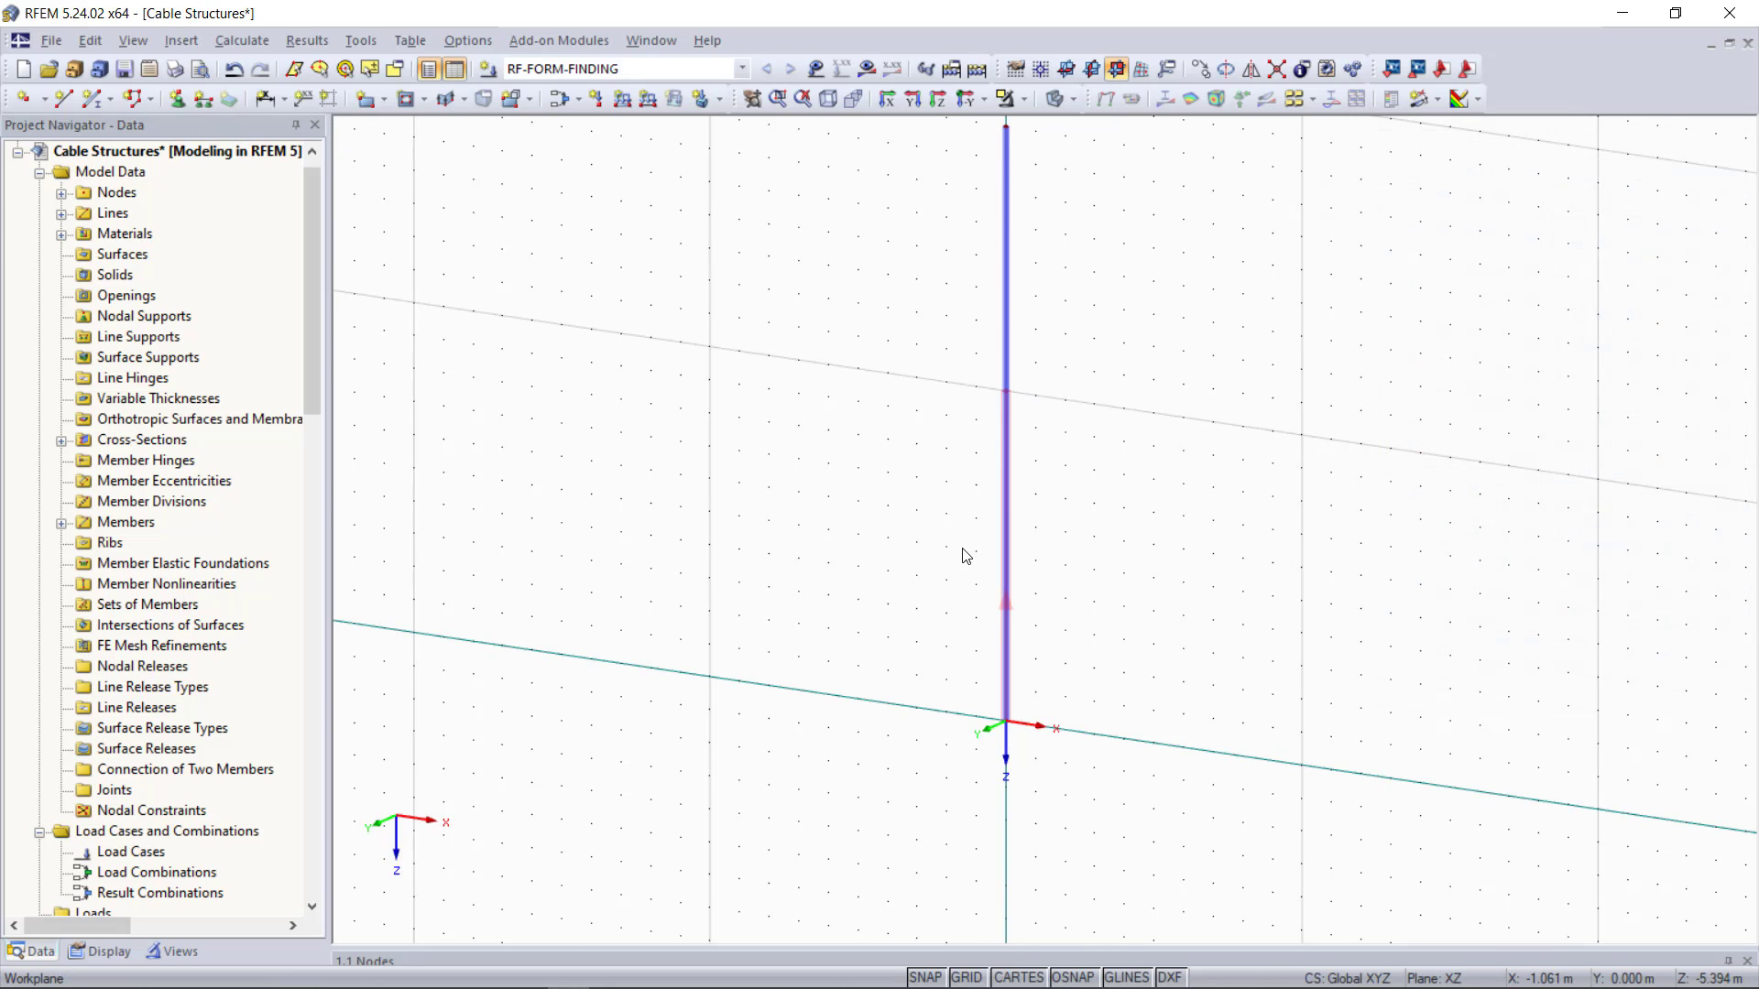
Step: Return to the XY work plane and define a new member of type Cable with the Pfeifer Cable PE 15 cross-section
click(1065, 69)
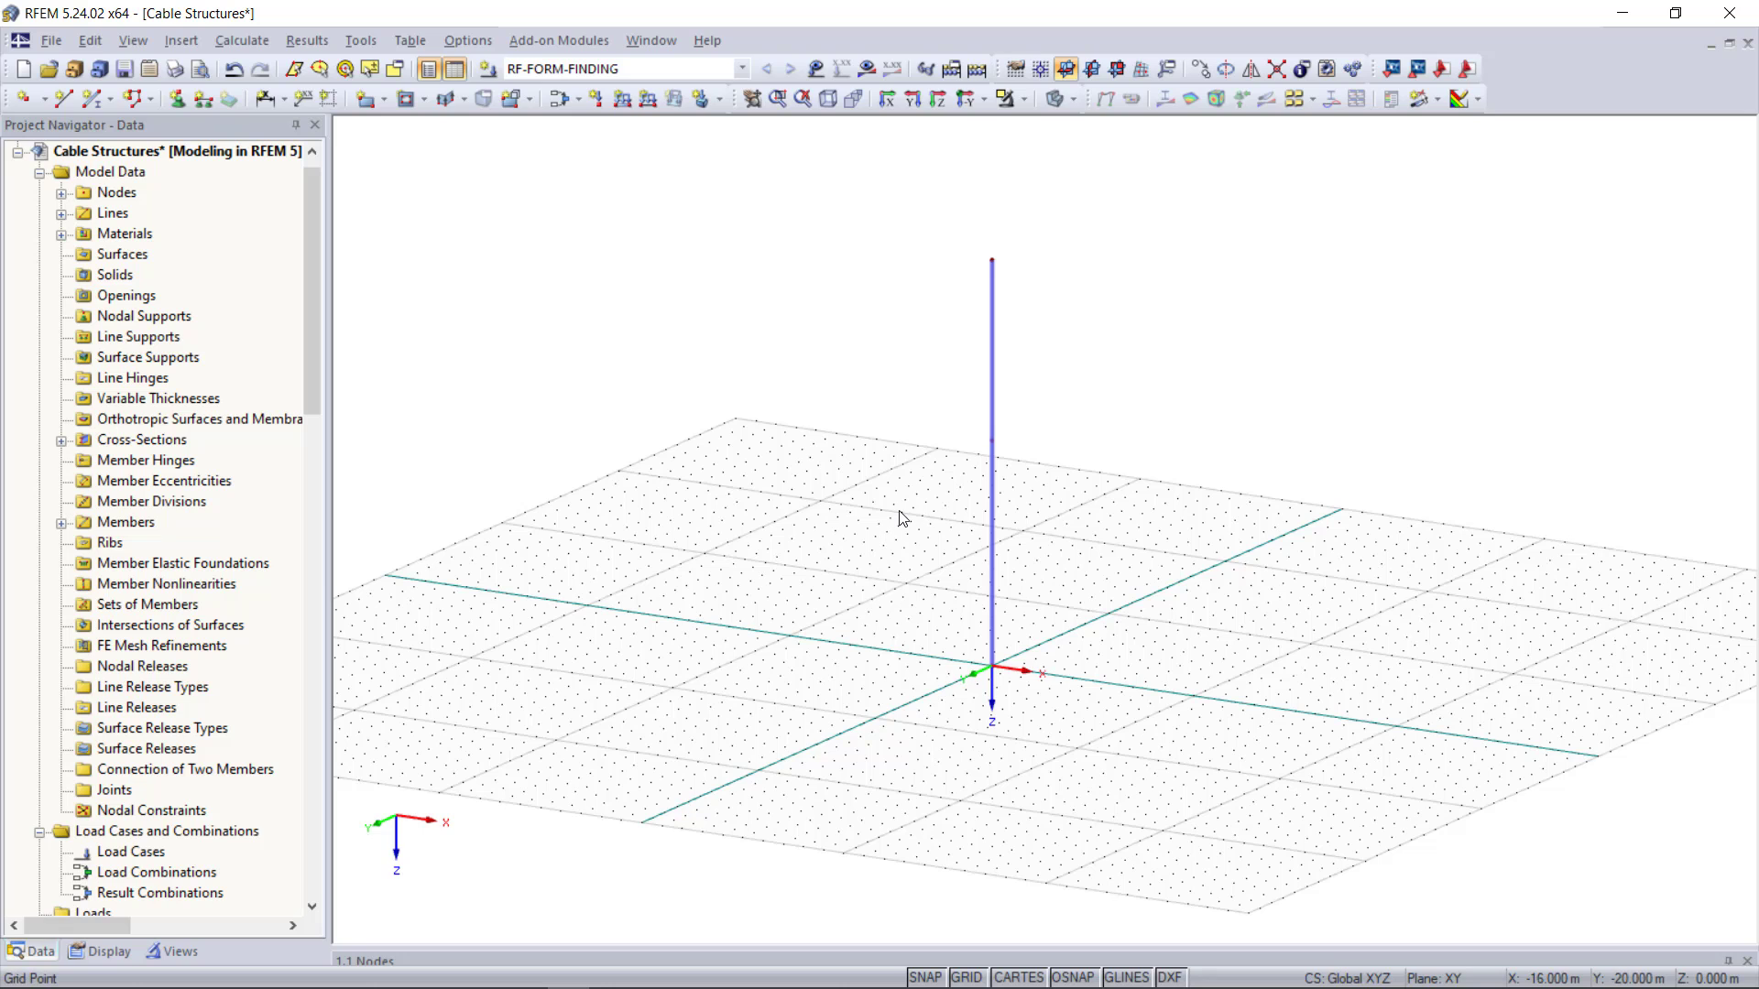
click(94, 98)
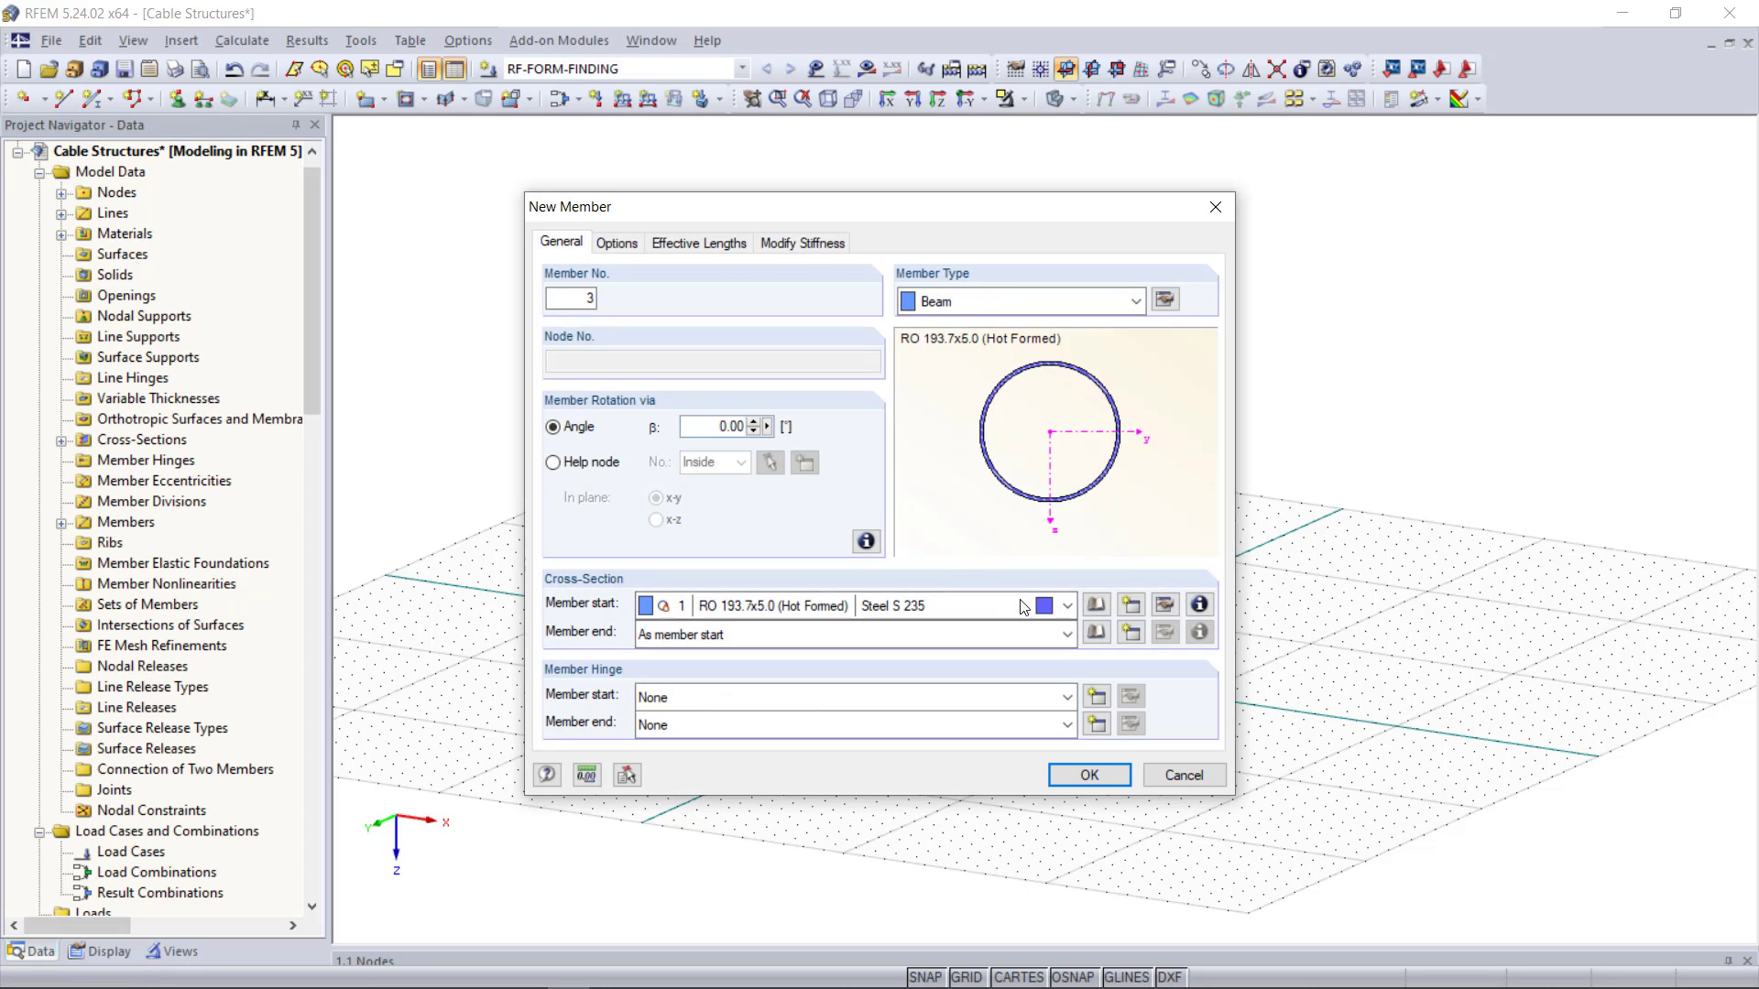
click(1135, 300)
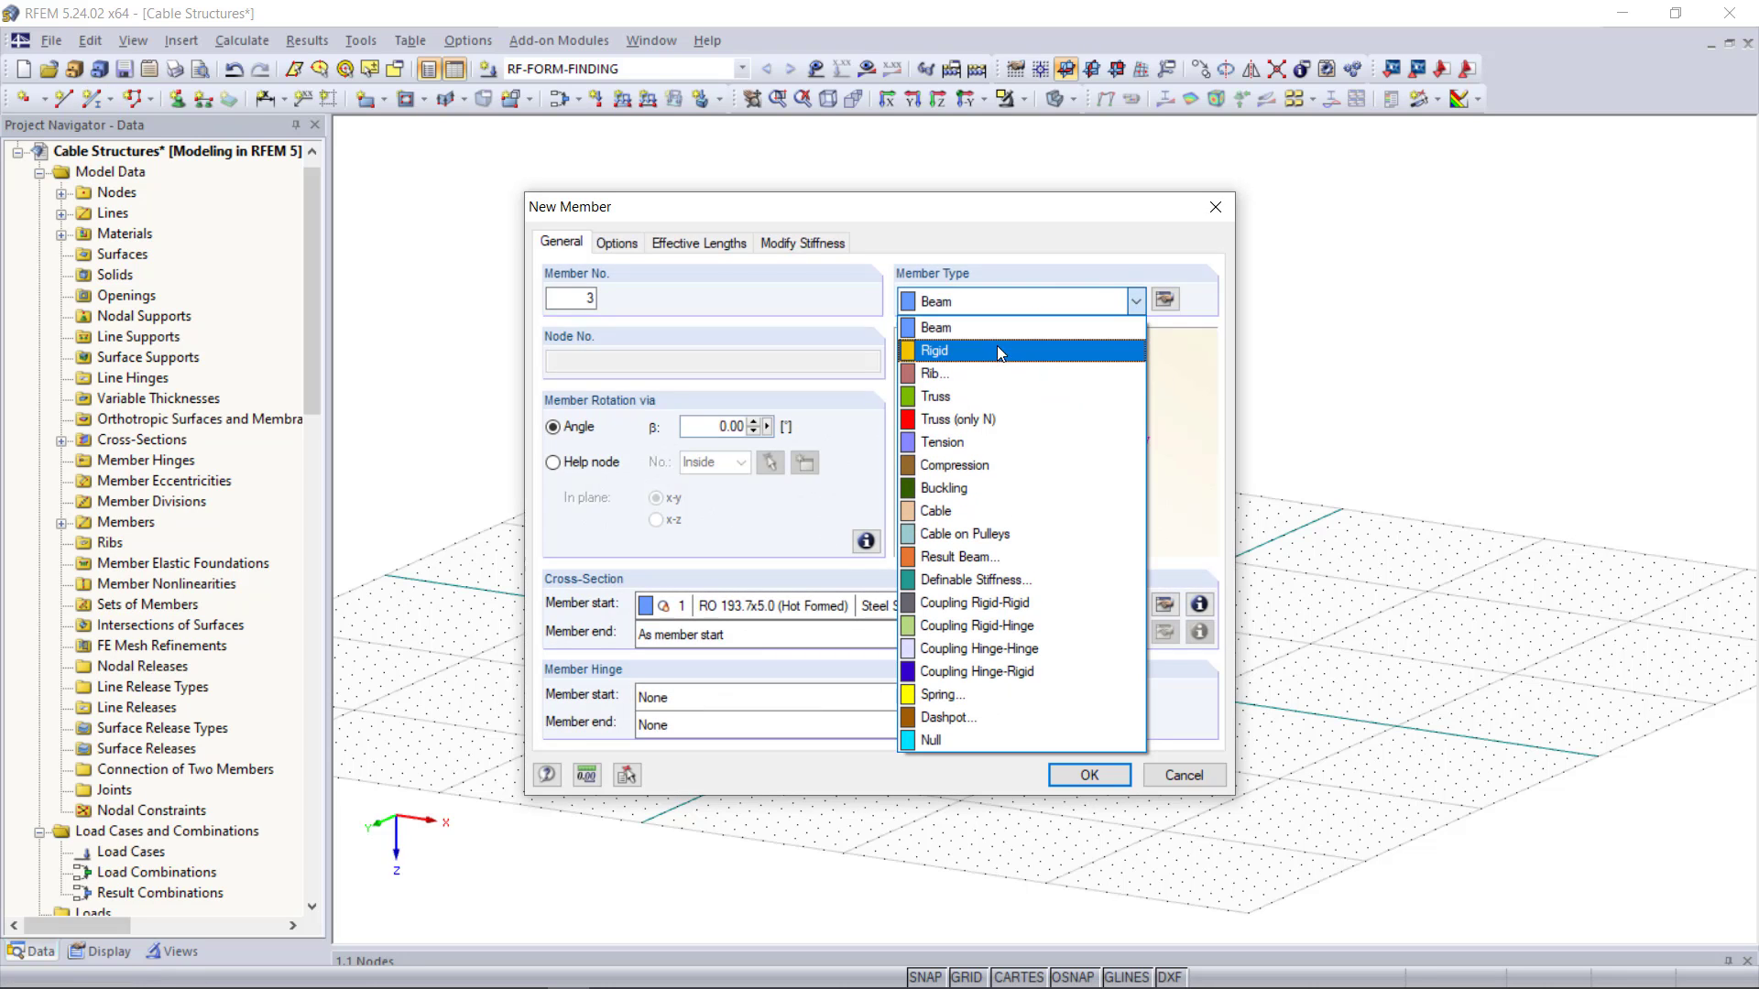
click(1001, 509)
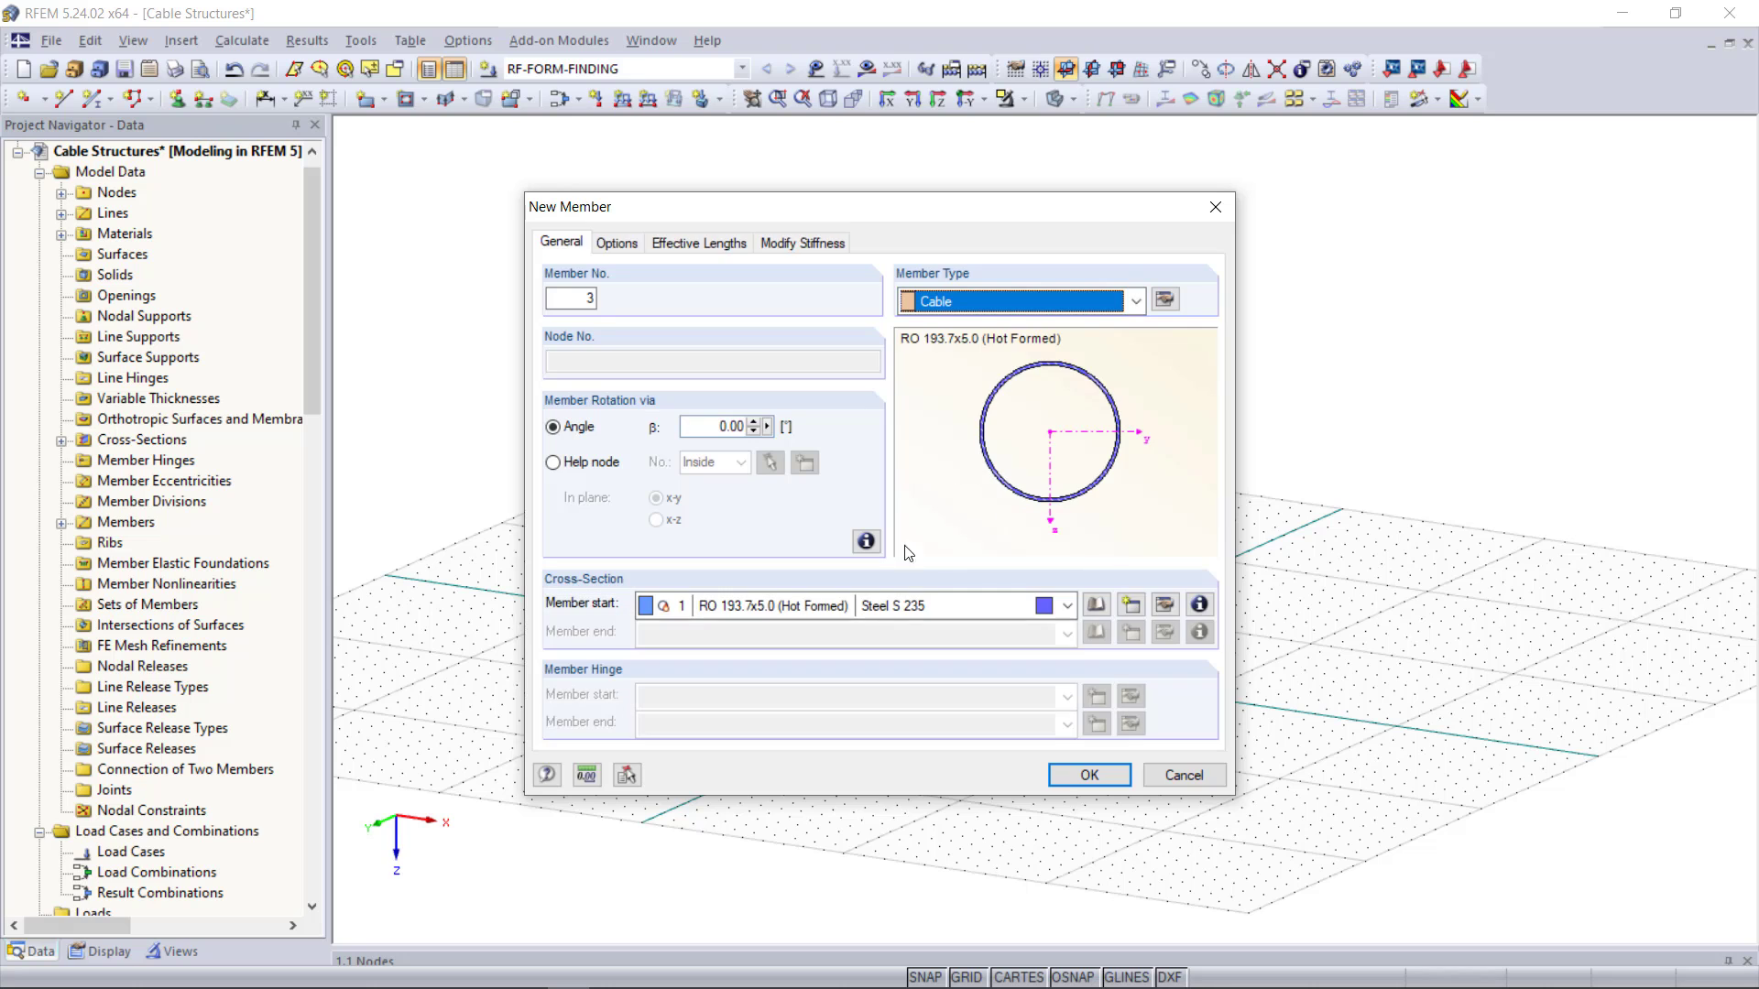
click(1097, 607)
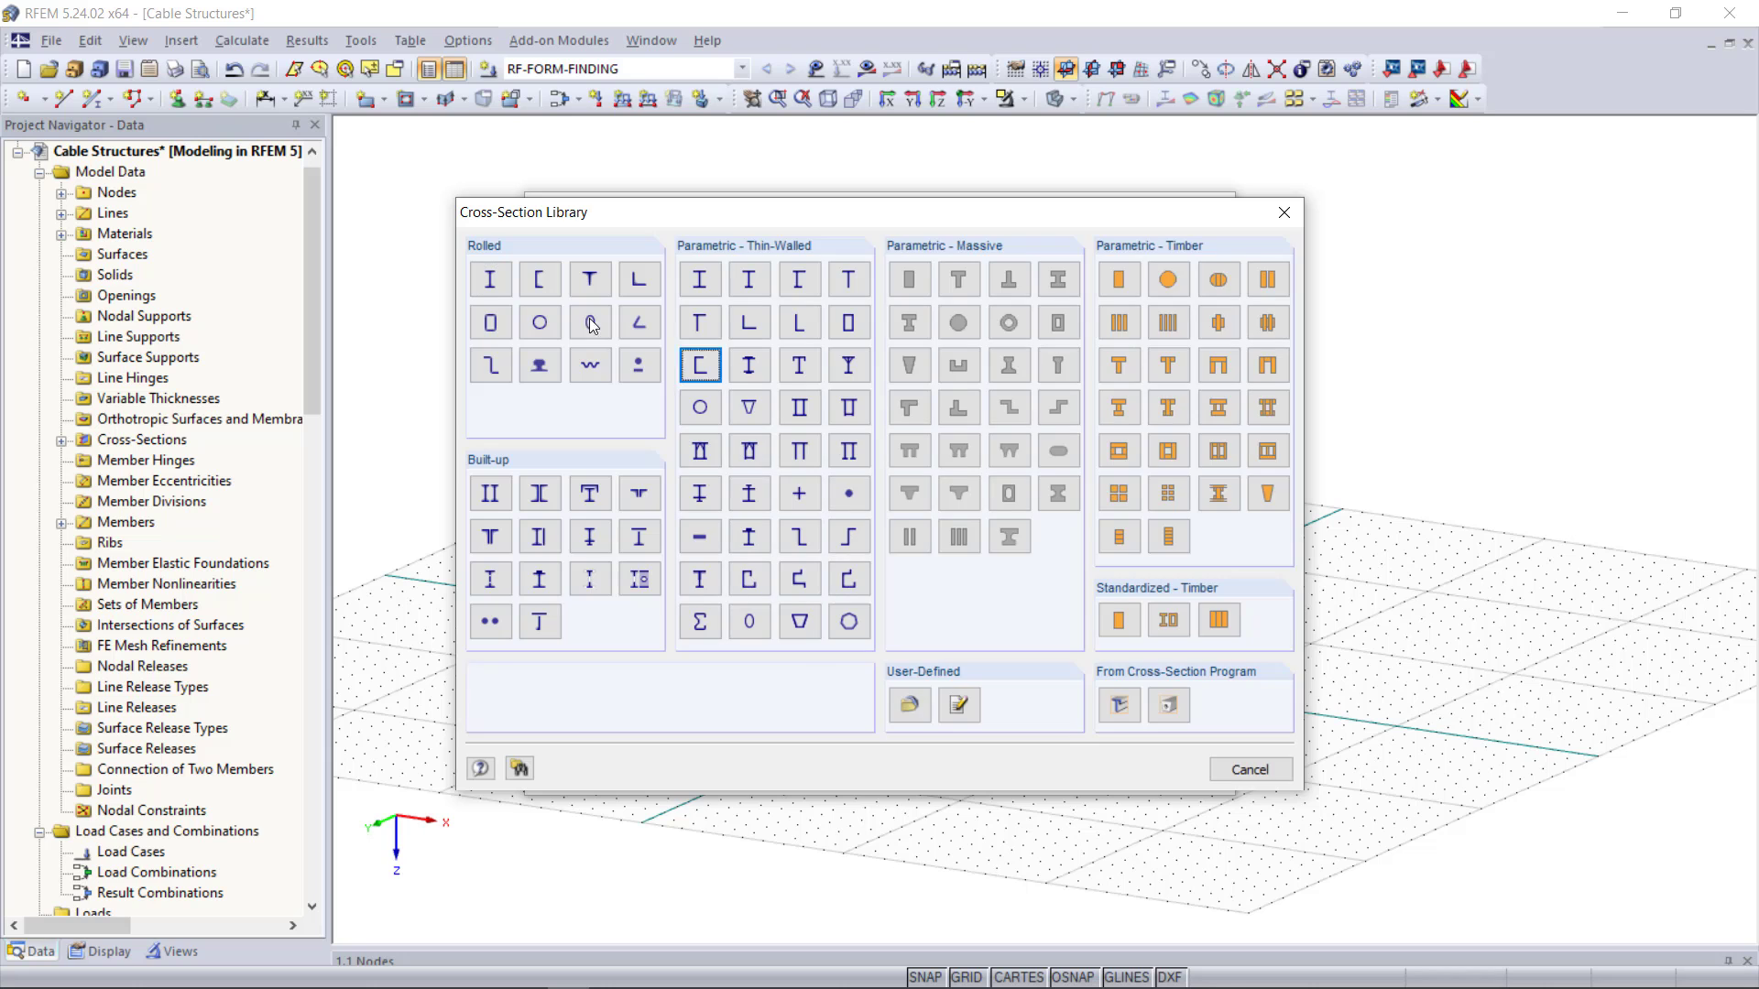
click(645, 362)
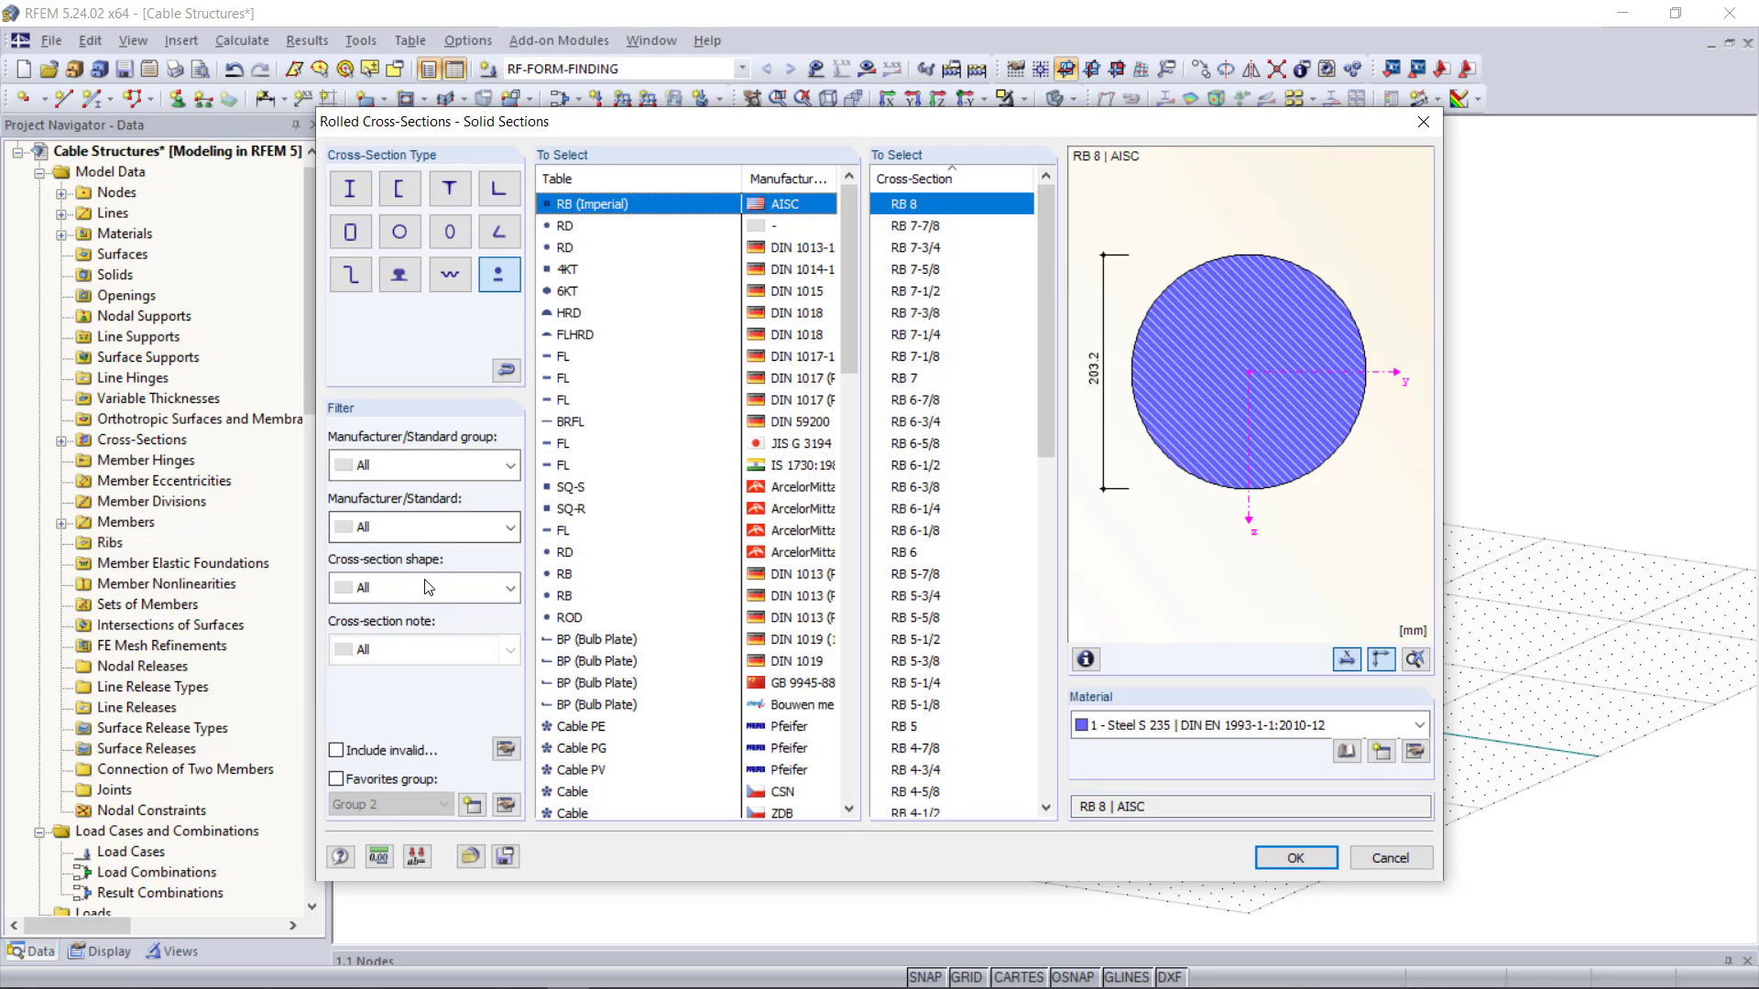
click(426, 587)
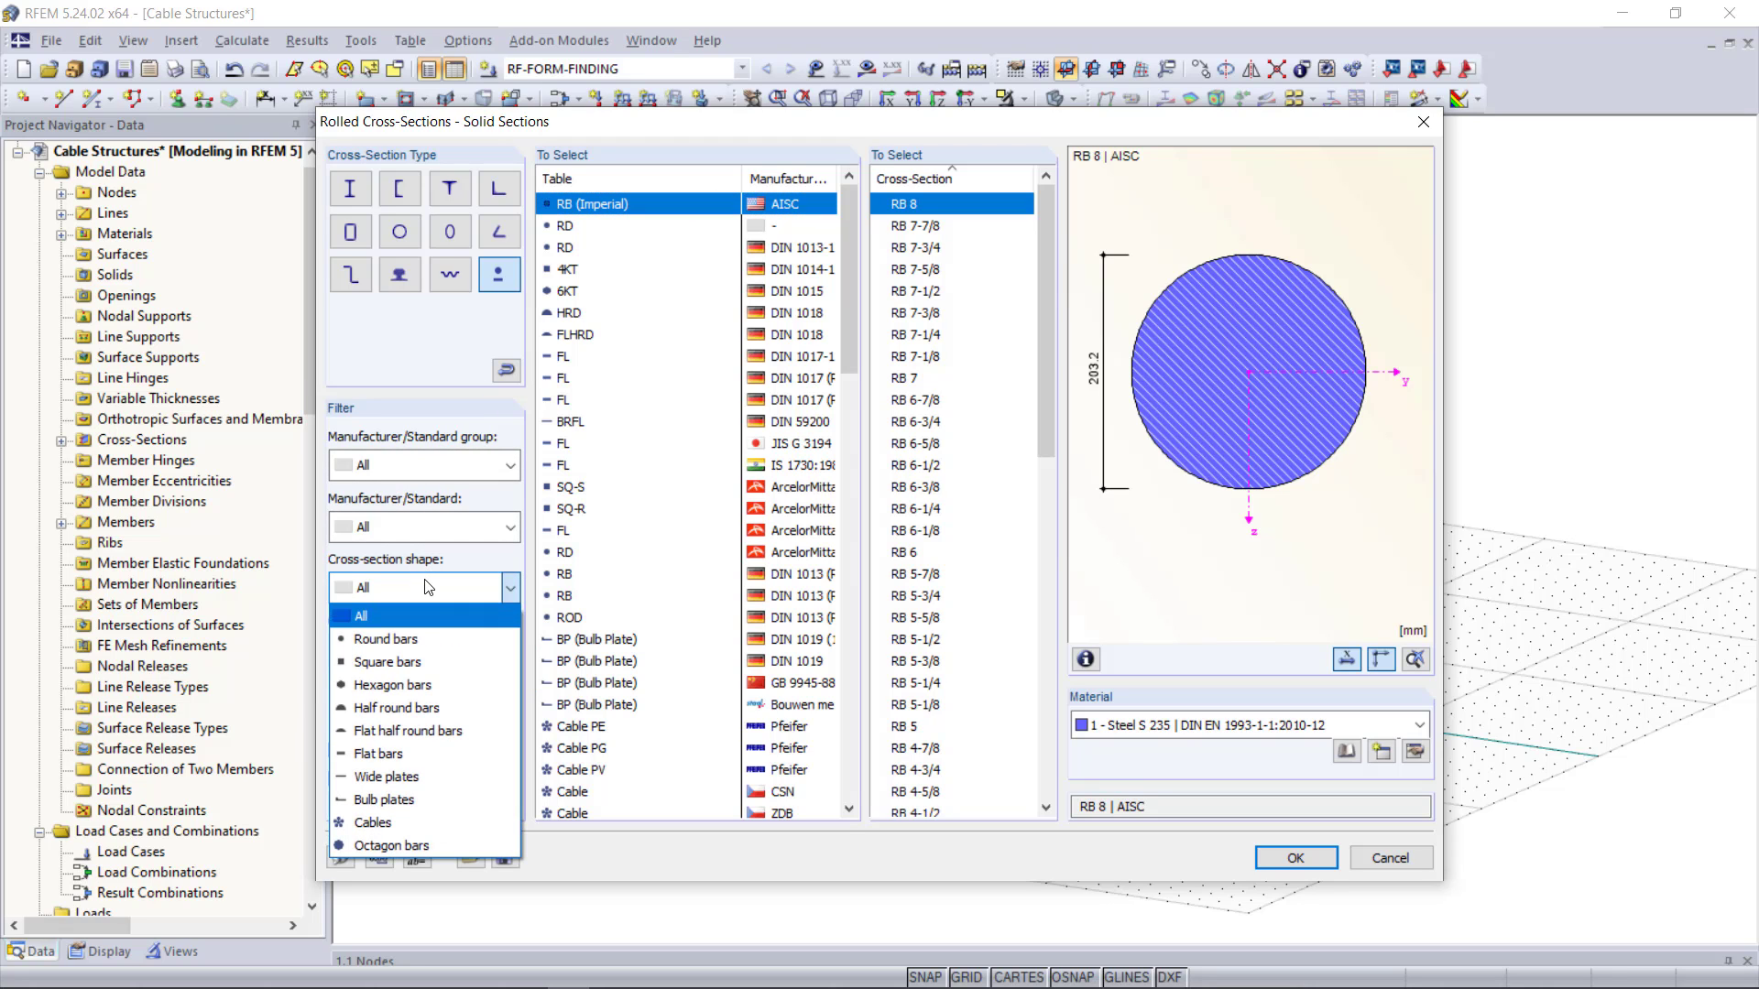
click(417, 821)
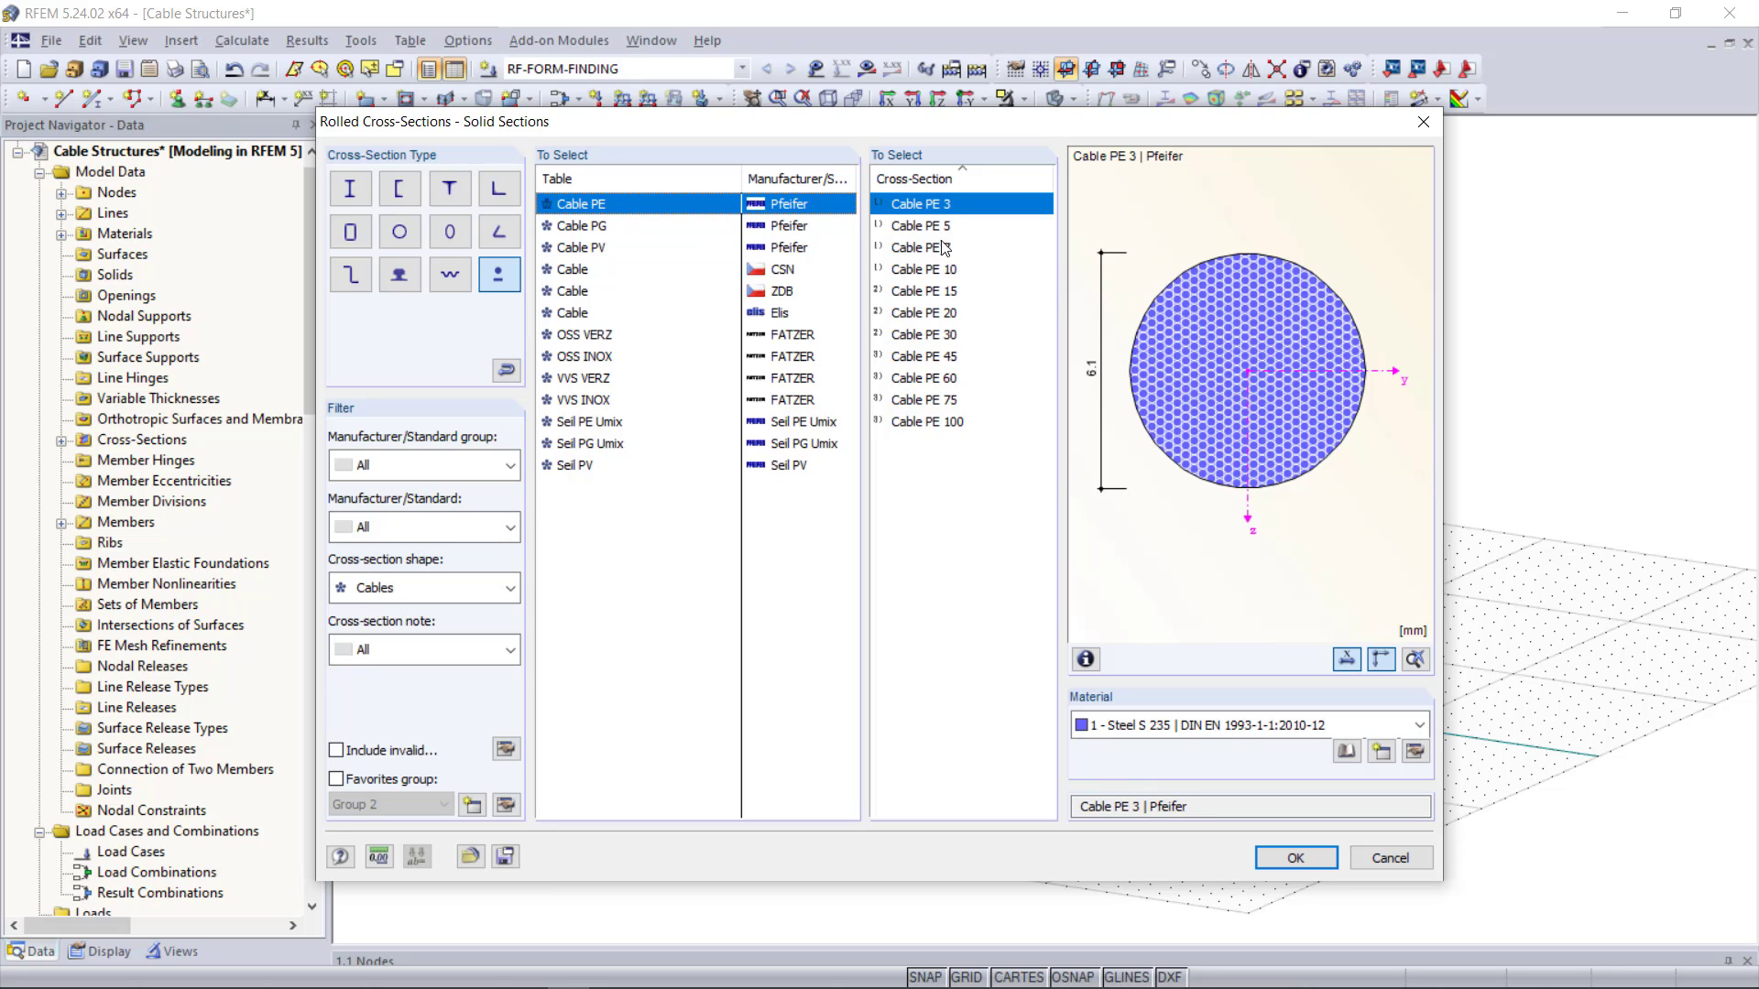
click(941, 291)
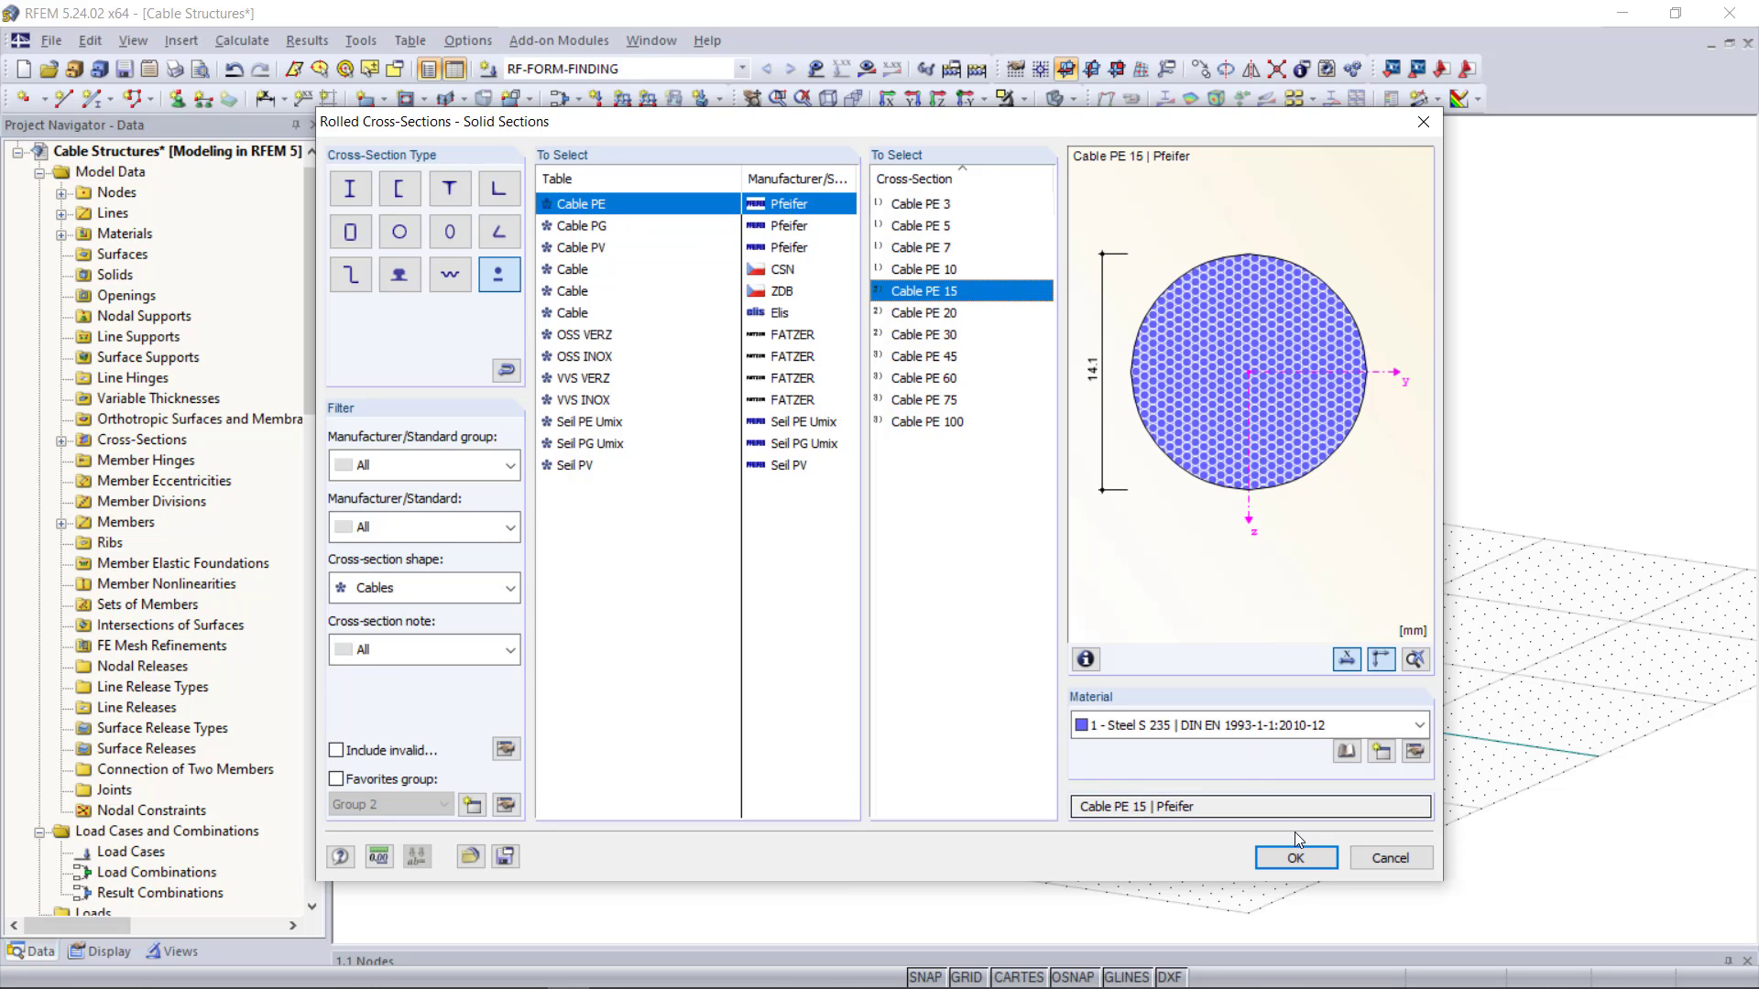
click(1299, 855)
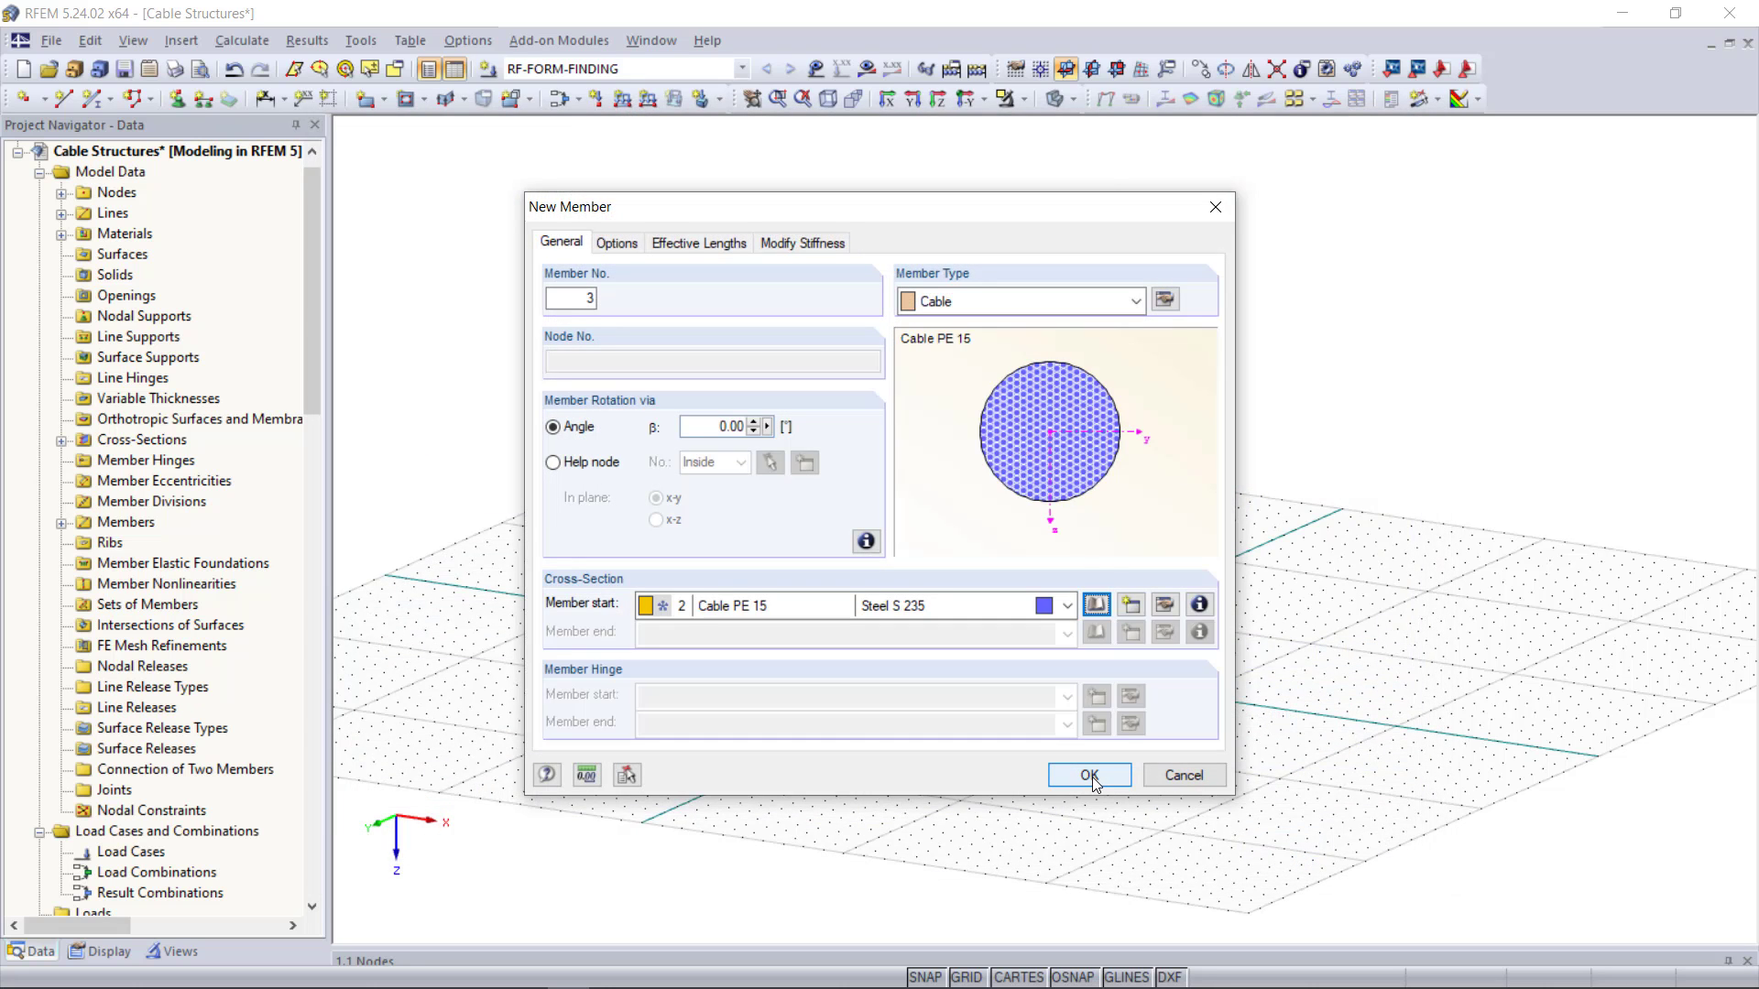
click(1090, 778)
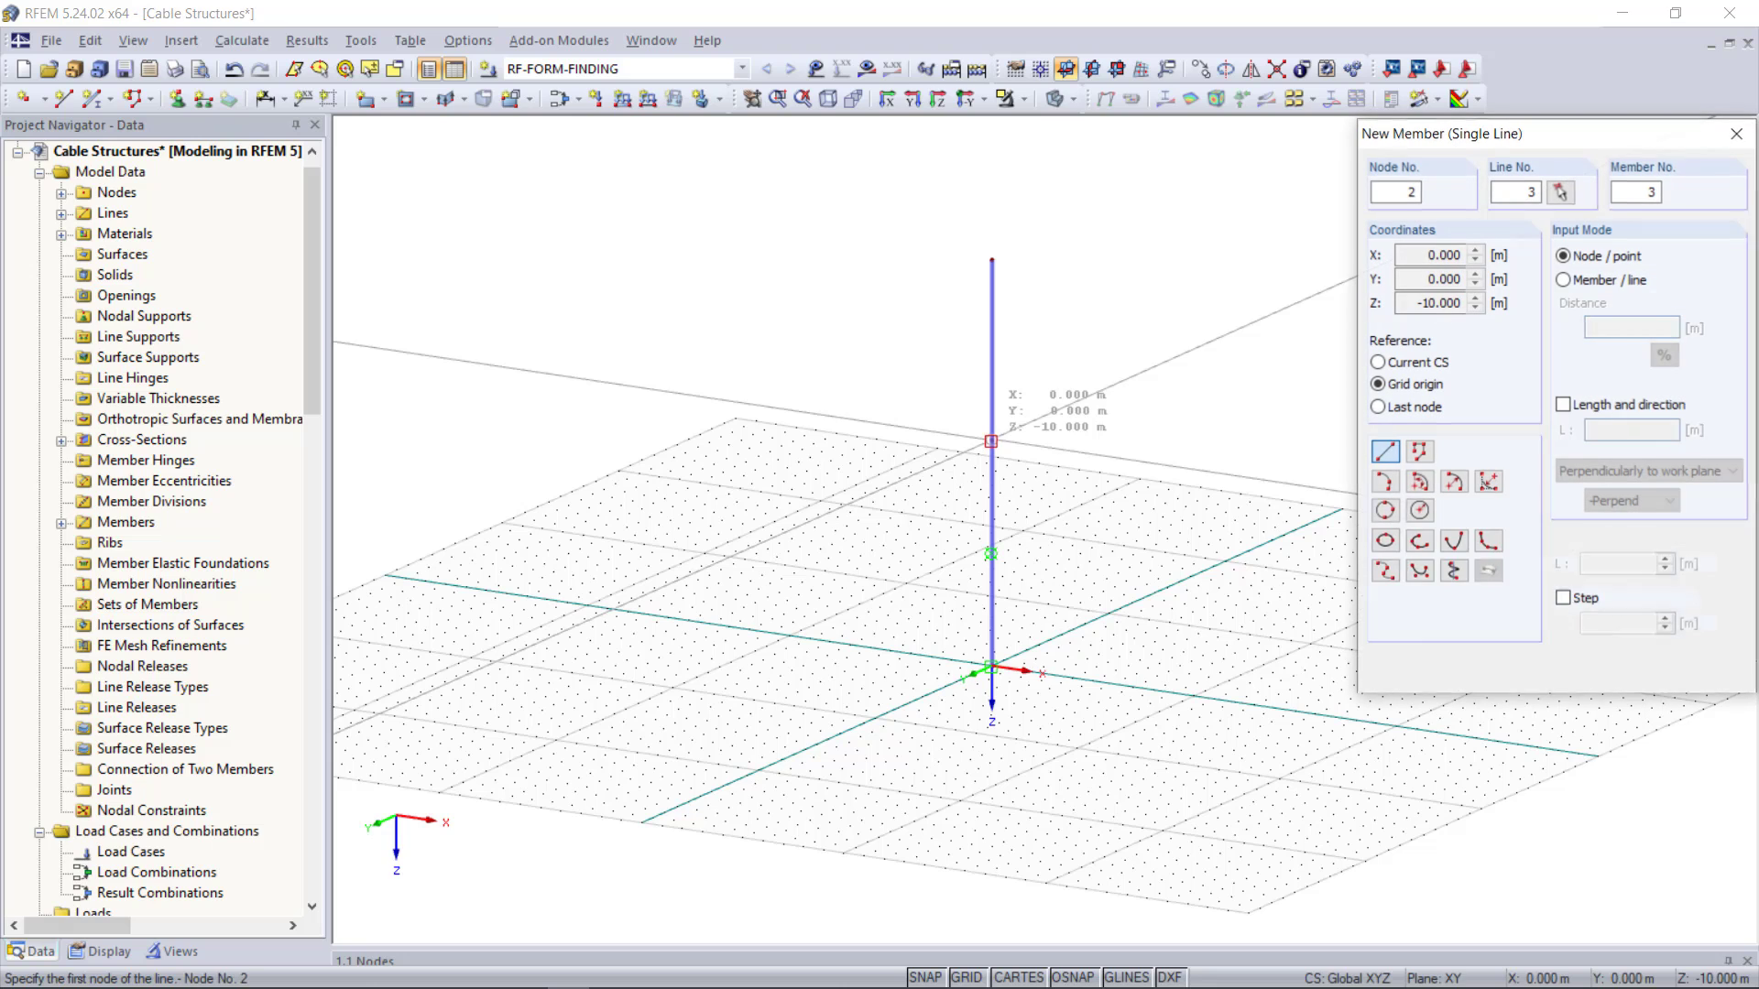
Step: Draw the cable from the mast node at Z -10 m to the ground point X 4.243, Y 4.243, Z 0 m
click(992, 440)
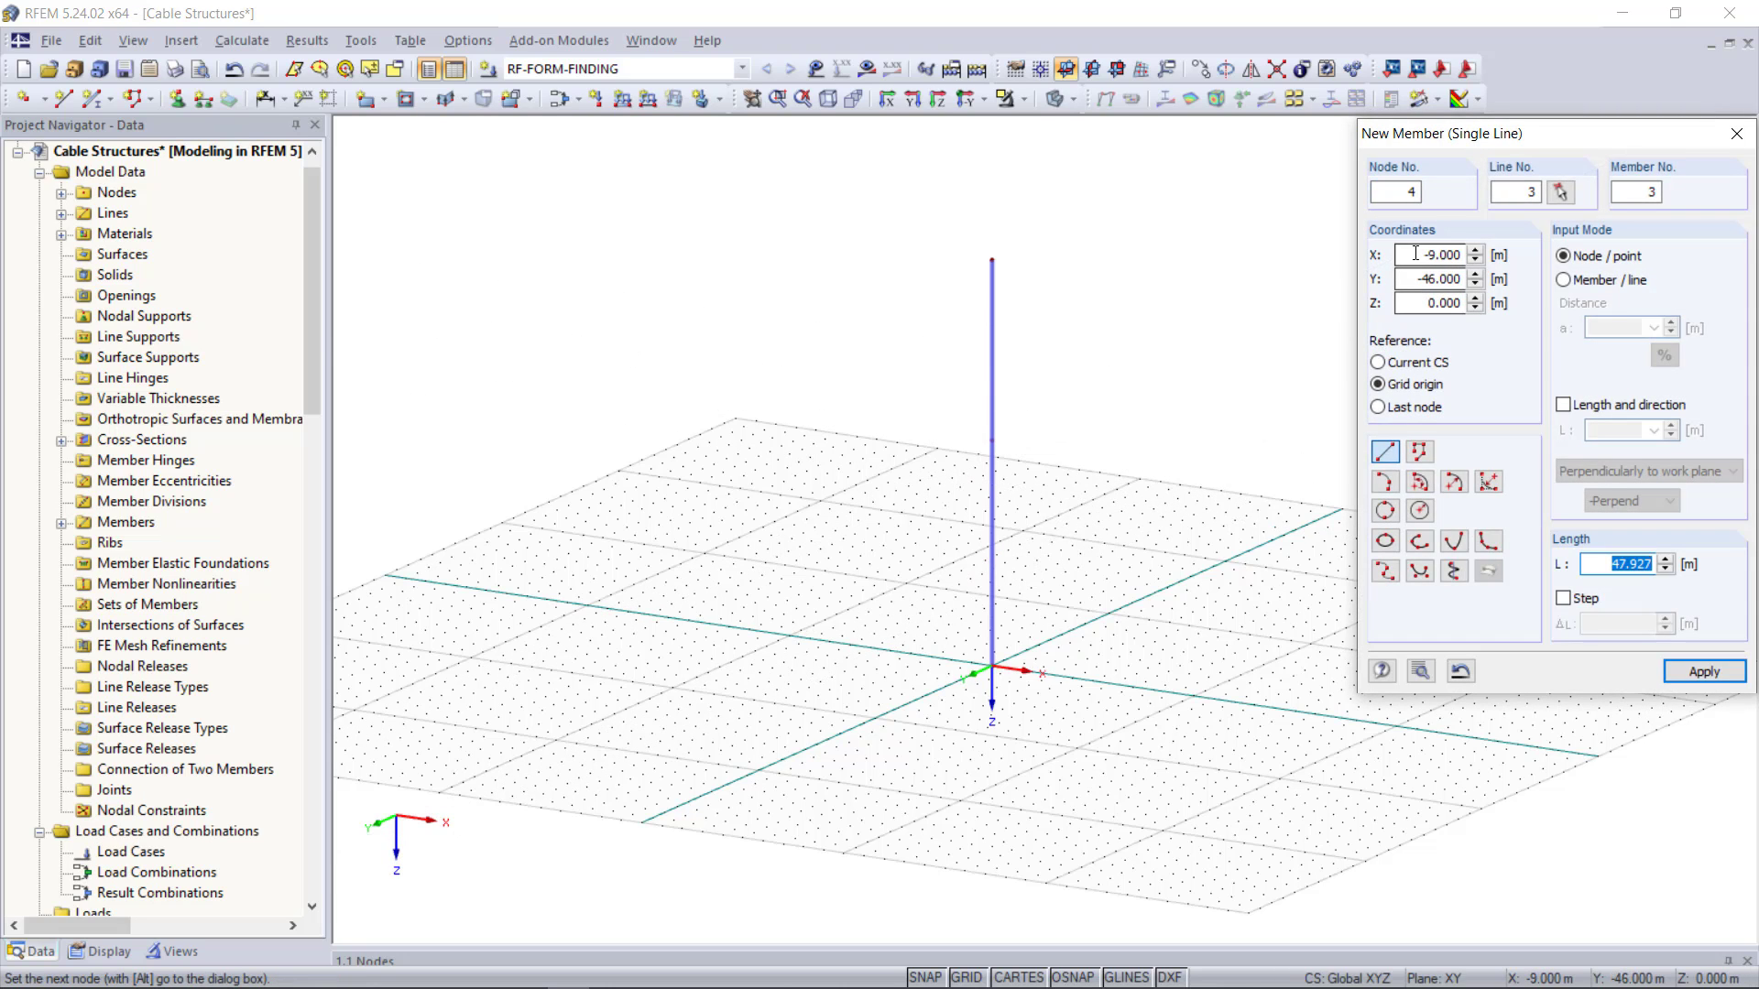
drag(1417, 255, 1494, 250)
text(4.)
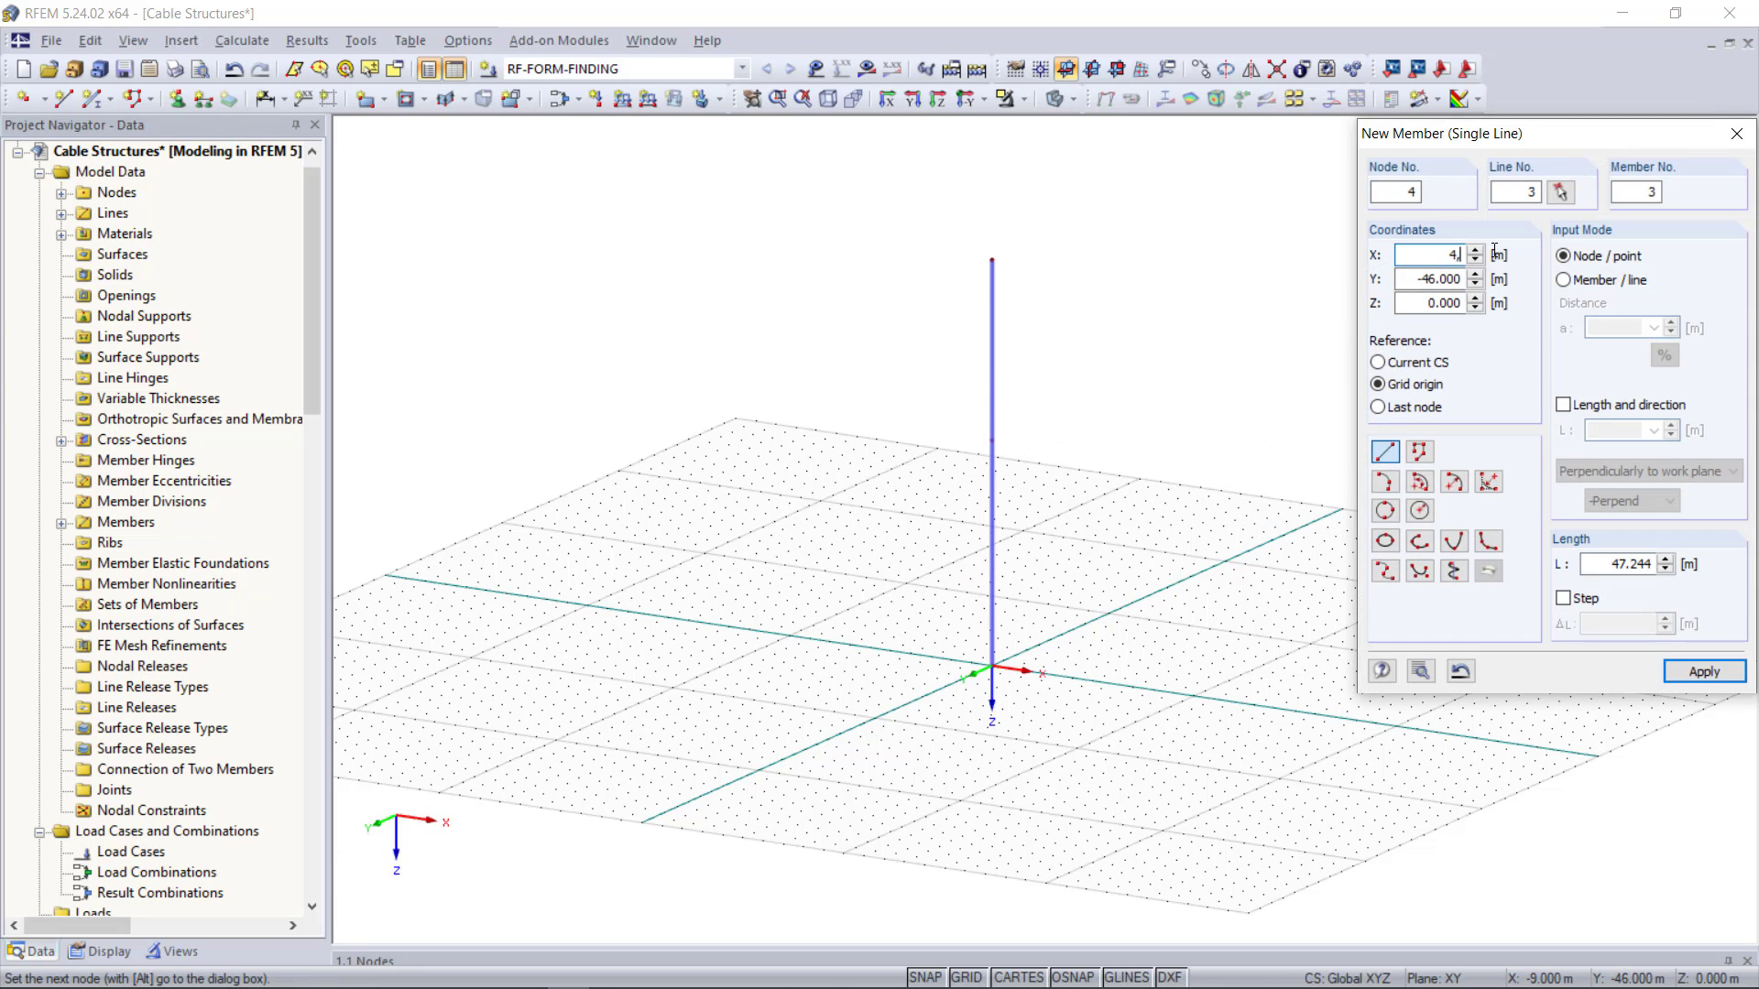
text(,243)
key(Tab)
text(4,)
text(243)
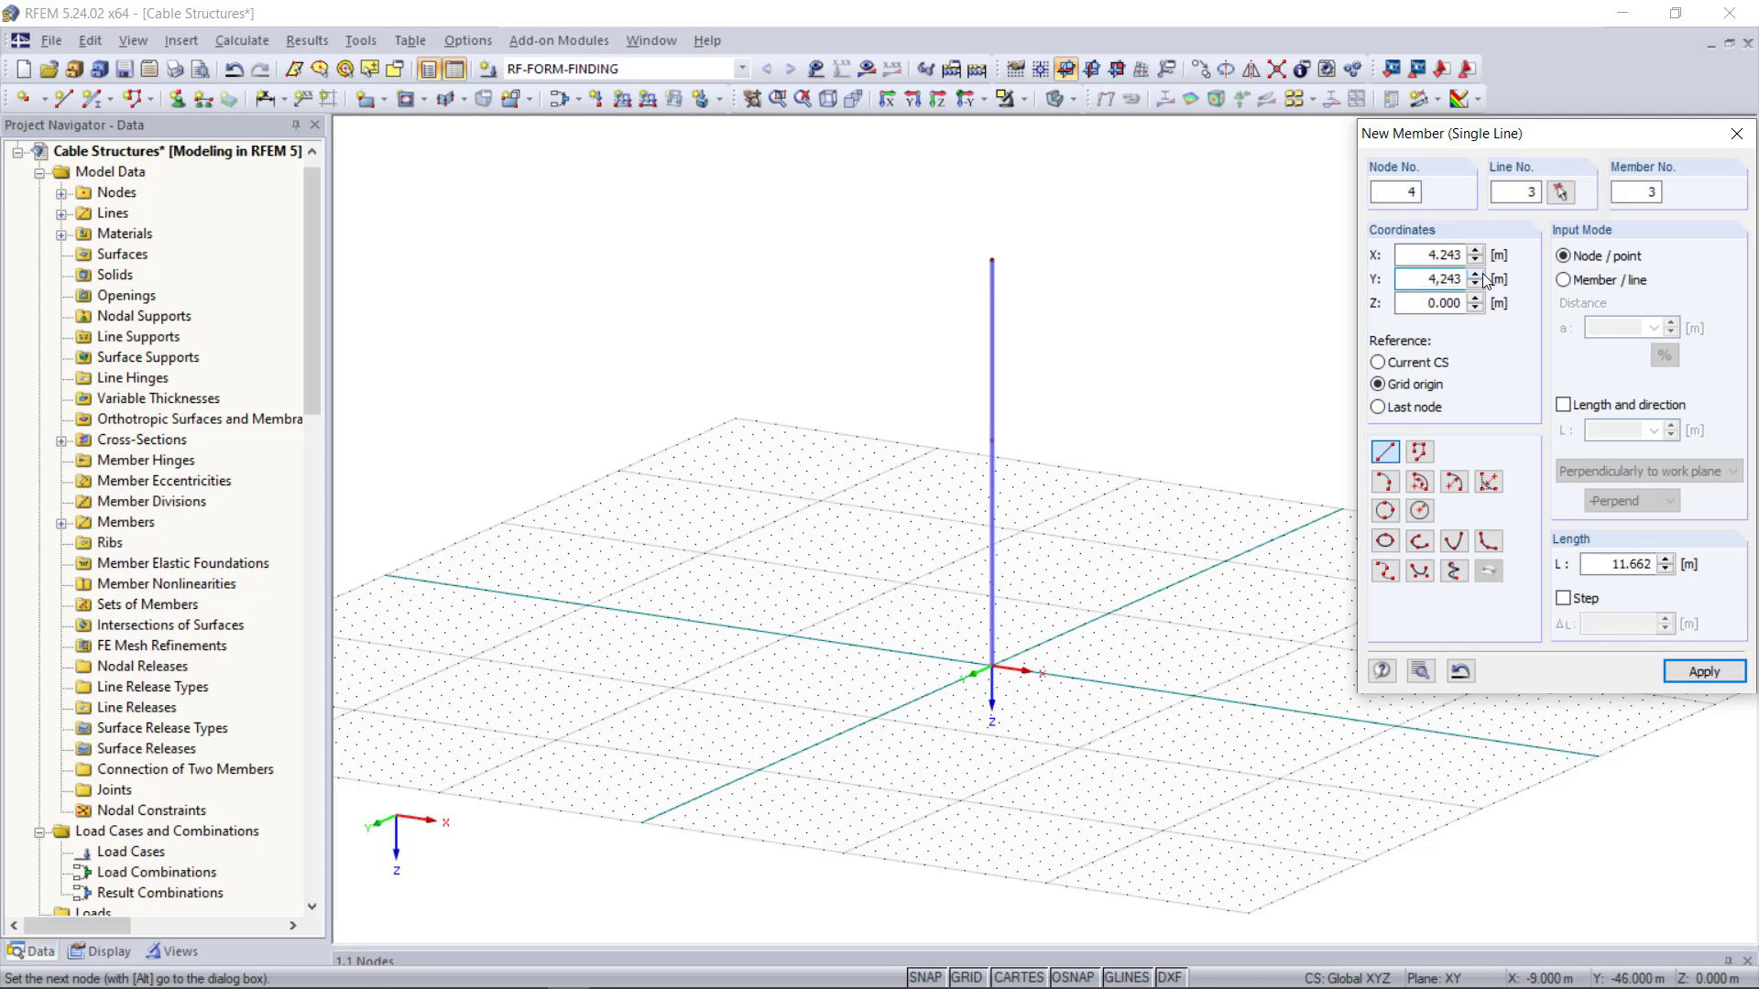
key(Return)
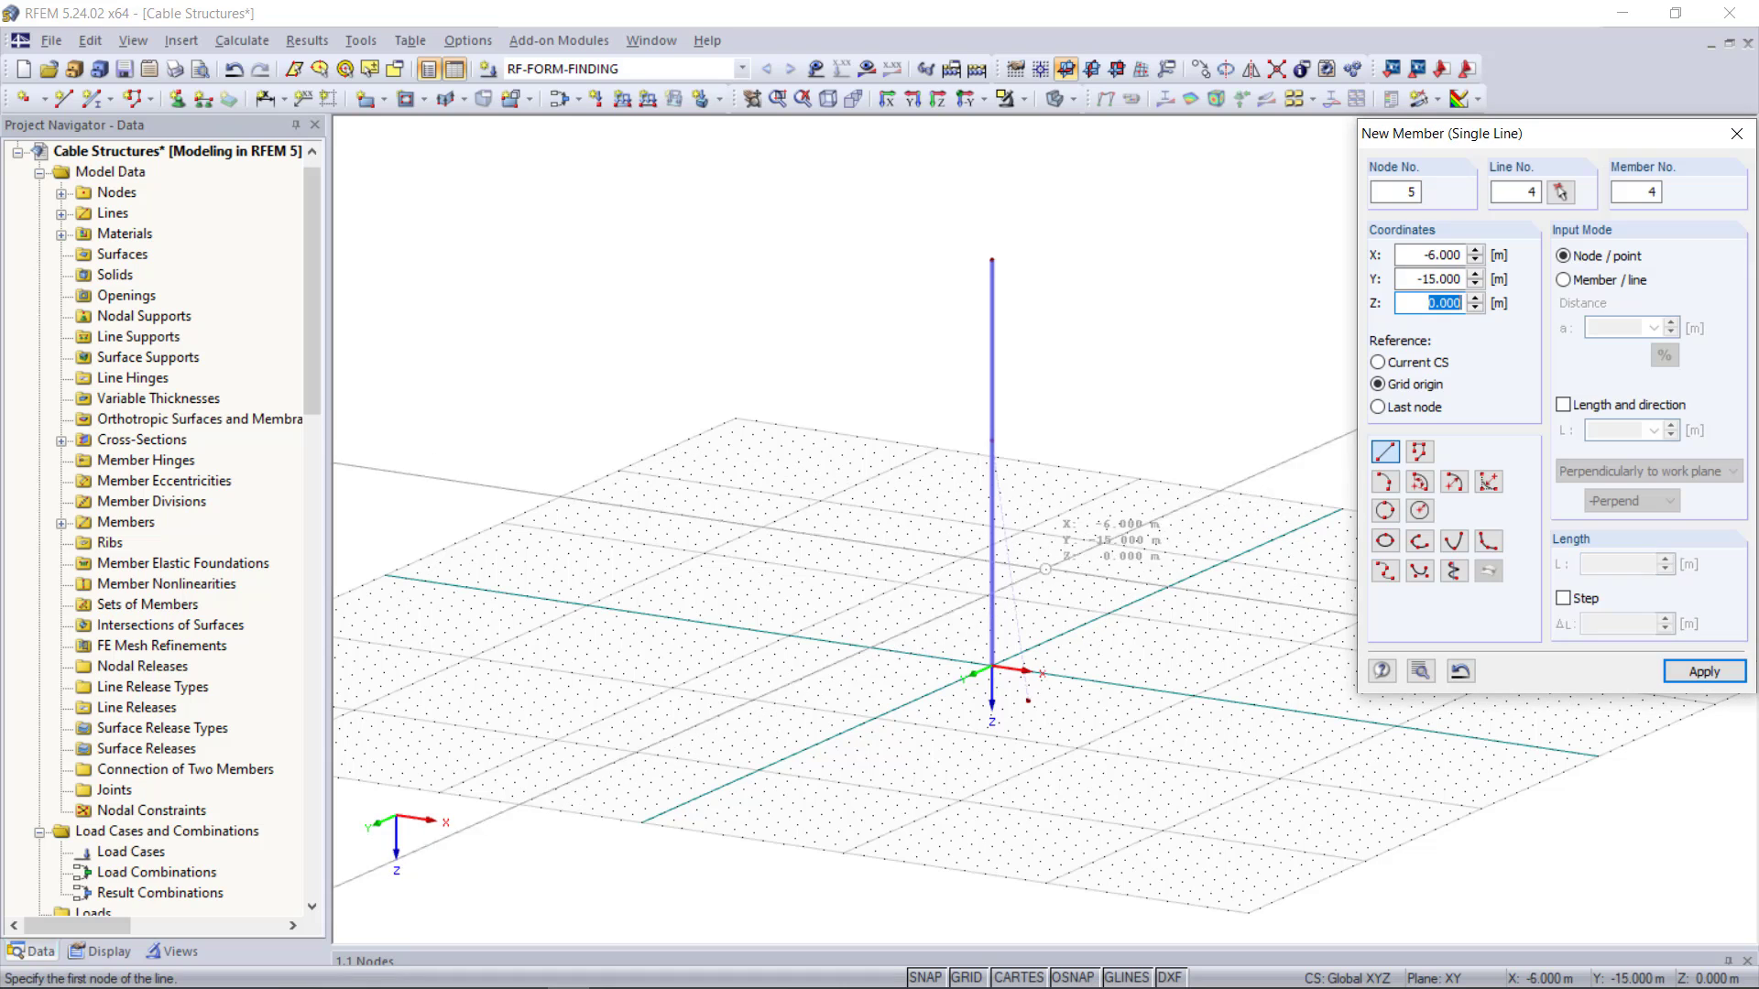
key(Escape)
Step: Mirror the inclined cable as a copy about the X-Z plane through the origin
scroll(1019, 577, up, 2)
scroll(1008, 568, up, 1)
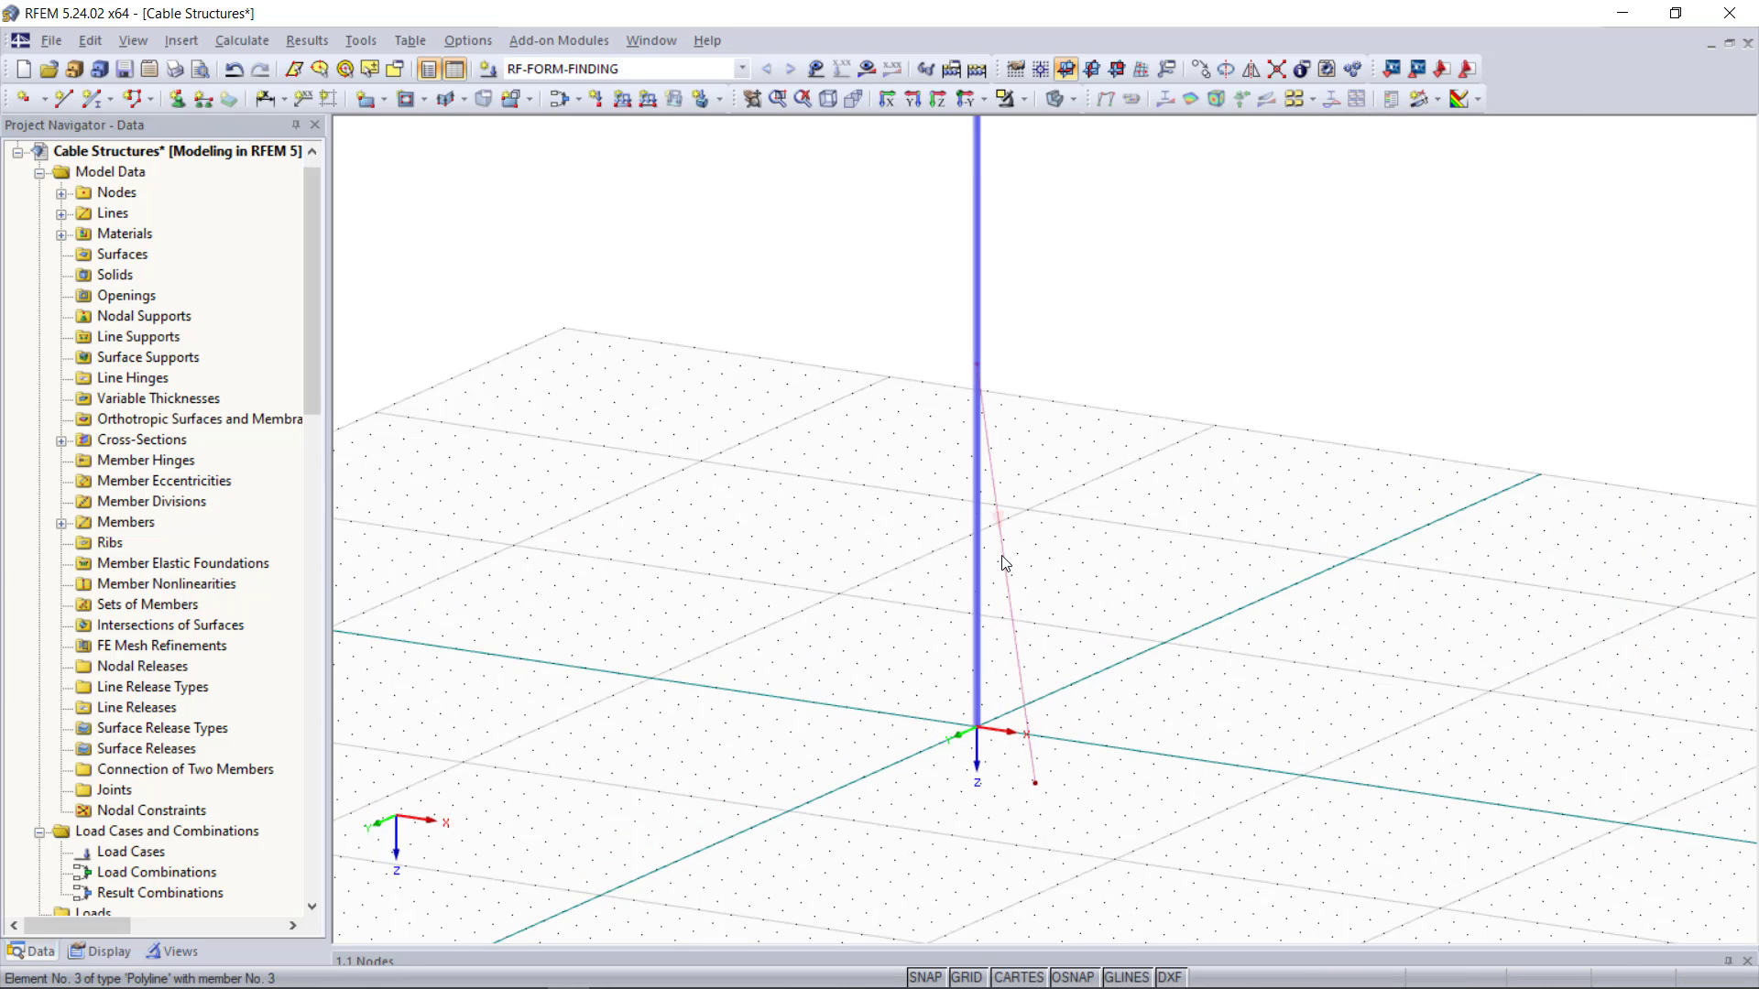
click(1003, 562)
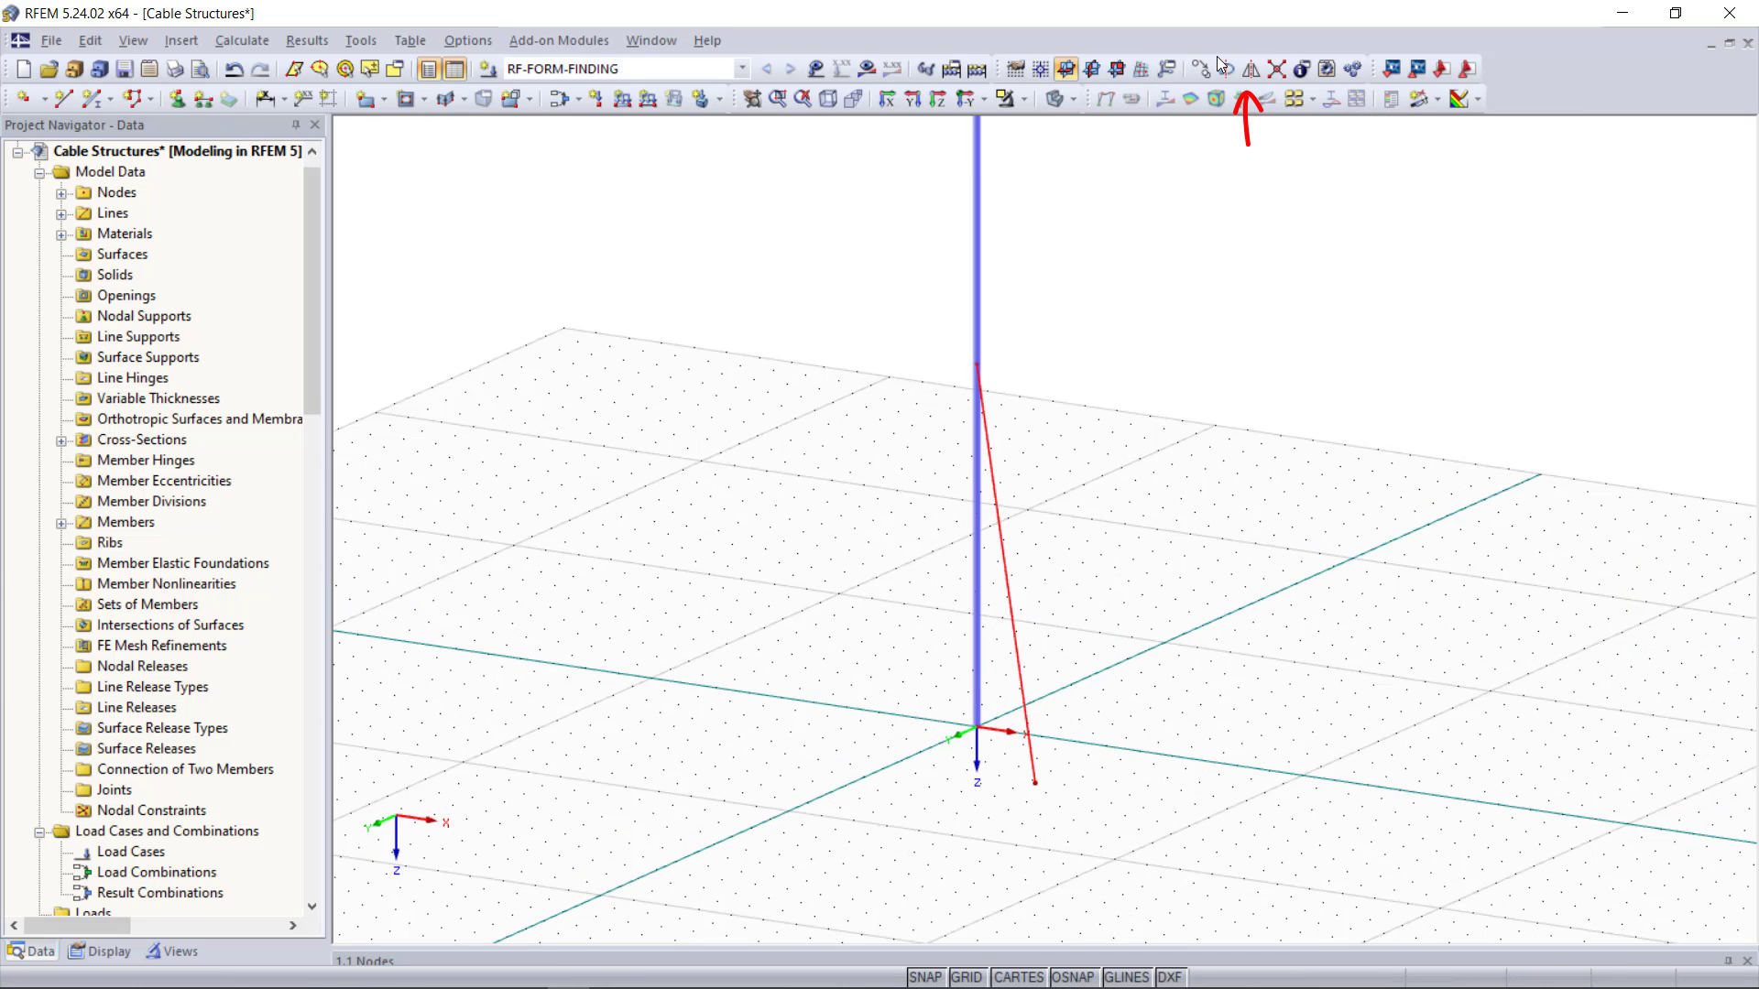
click(1251, 69)
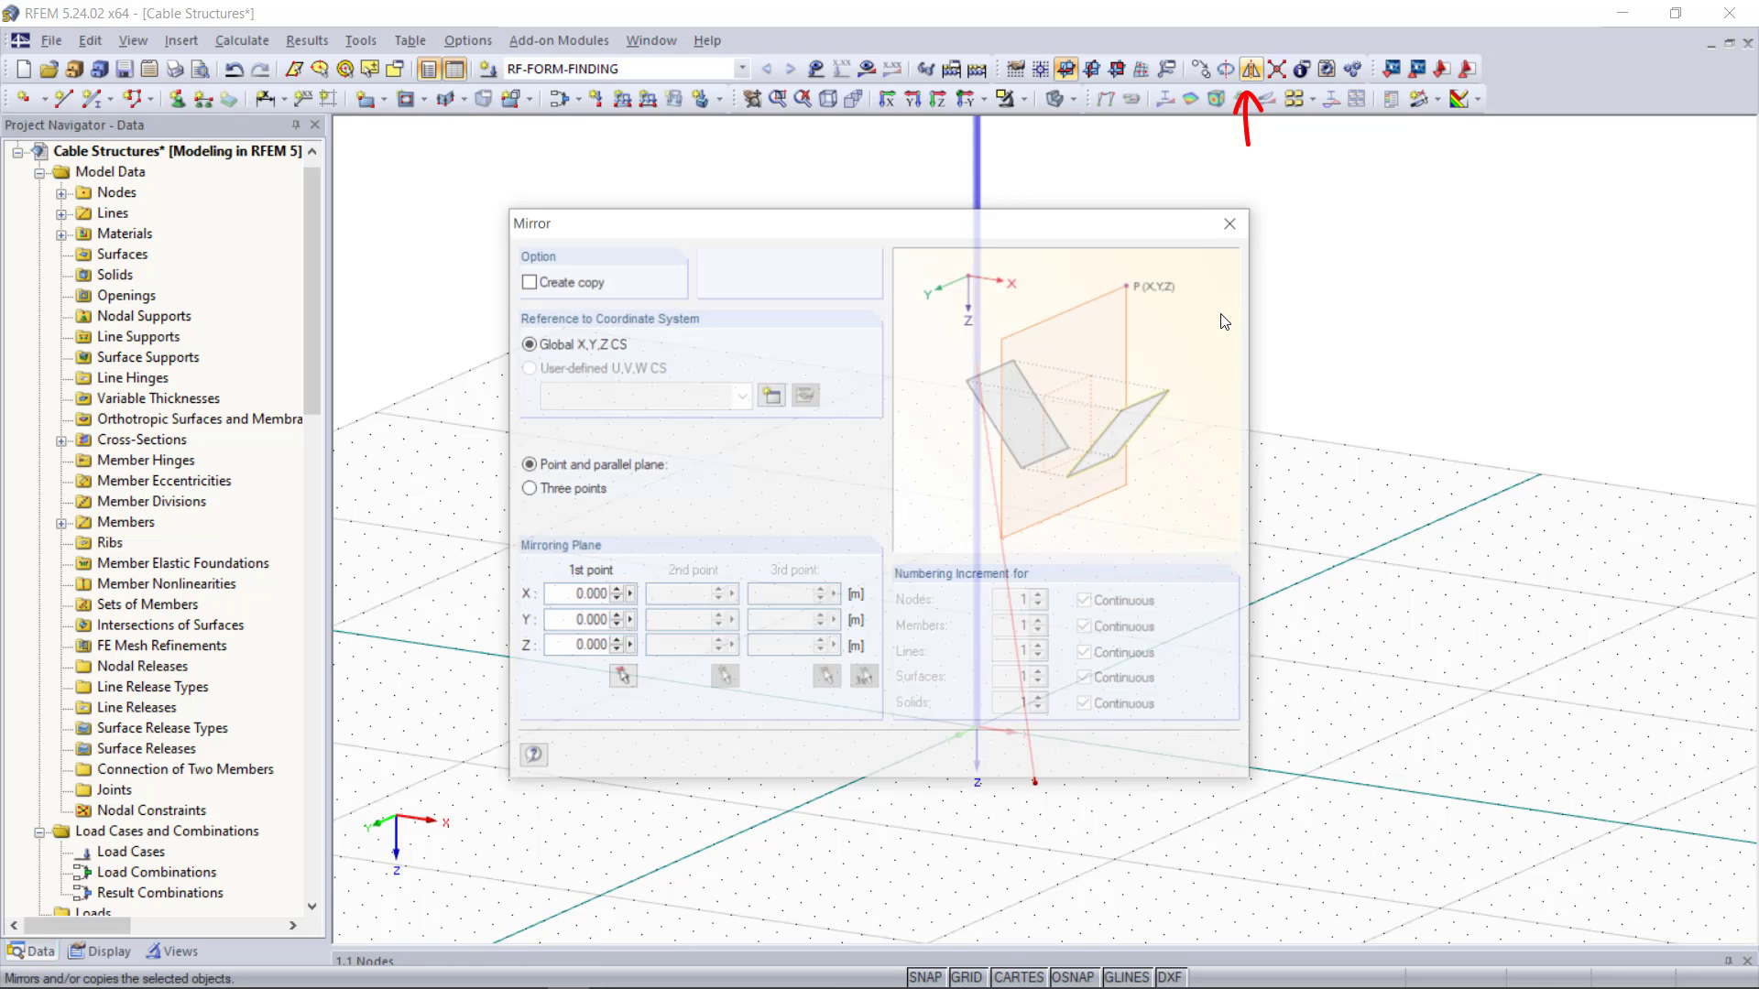
click(526, 281)
click(759, 466)
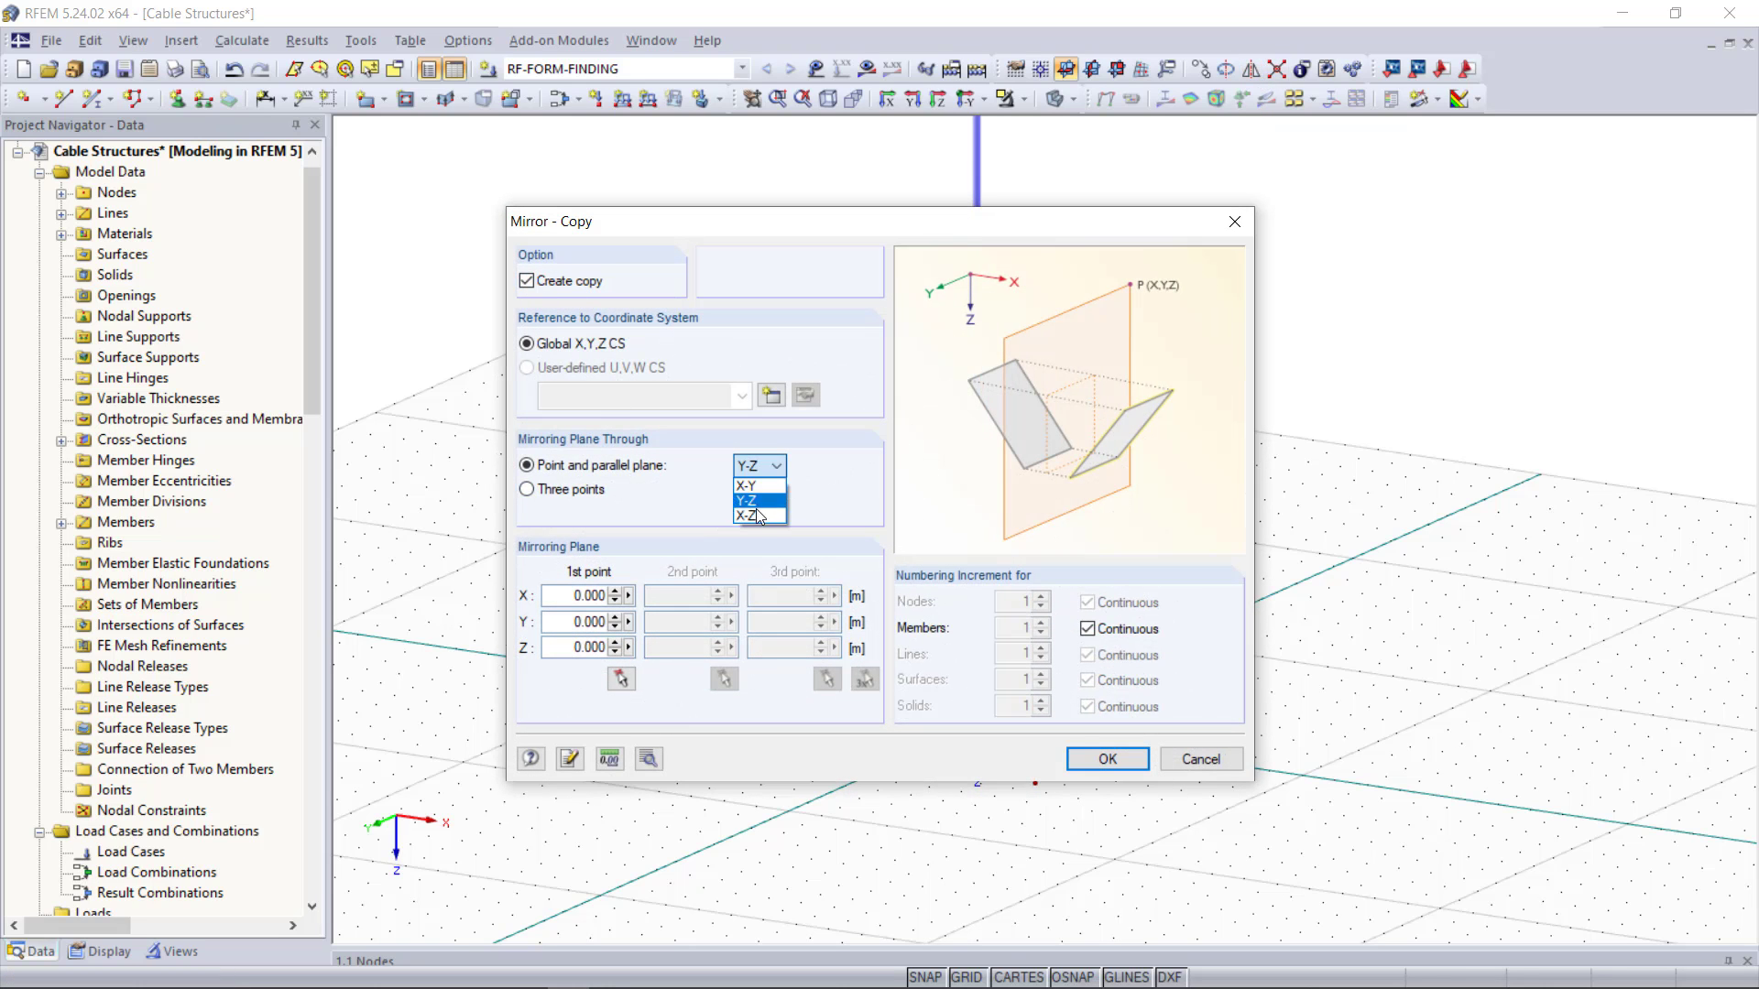
click(751, 504)
click(1108, 759)
Step: Select both inclined cables and mirror them as a copy about the Y-Z plane through the origin
click(1020, 676)
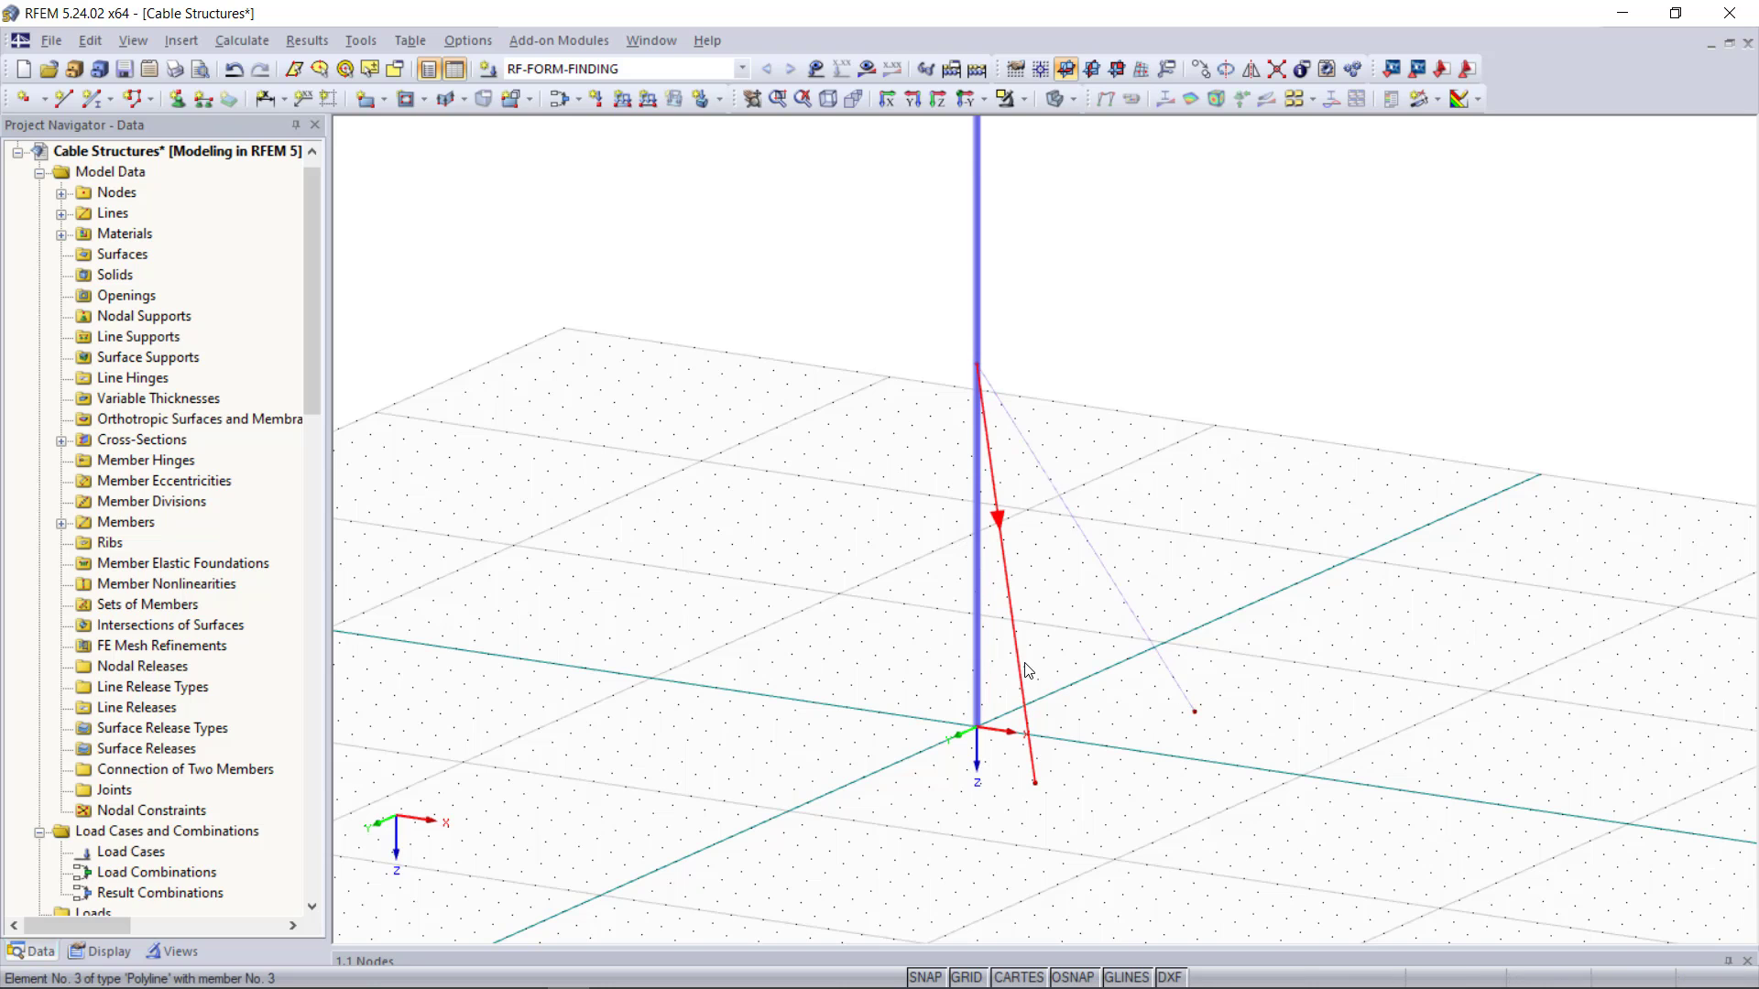
ctrl+click(1154, 642)
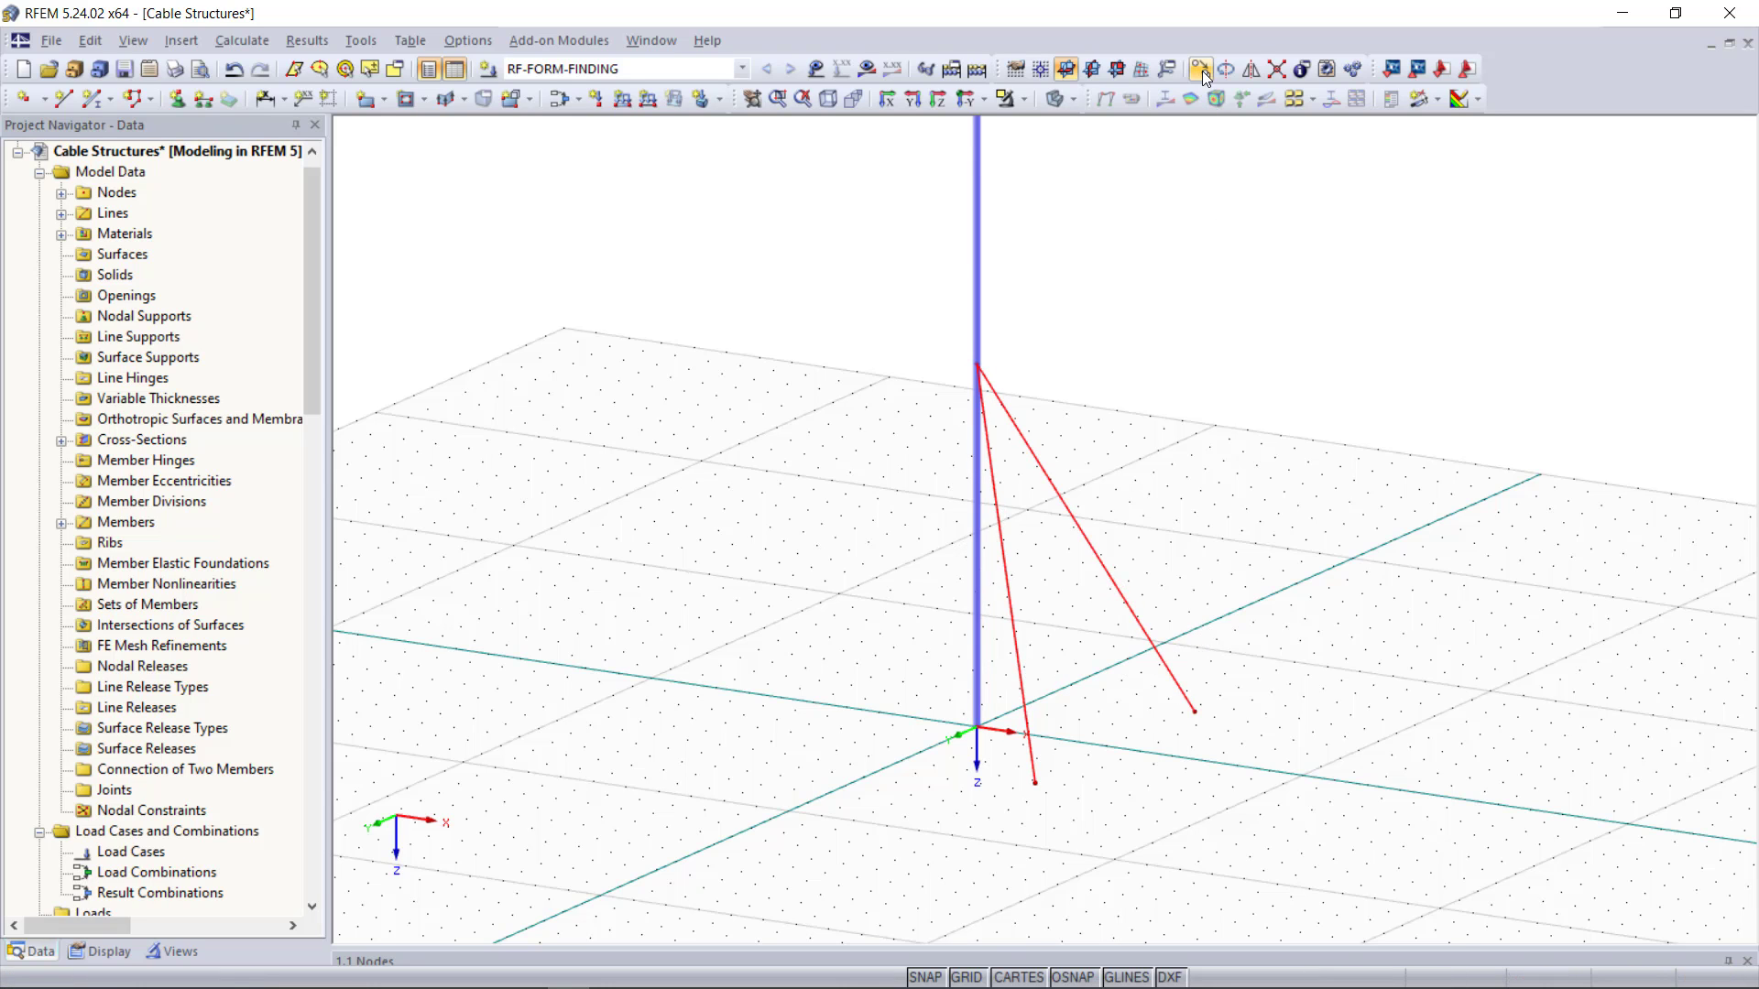
click(1250, 69)
click(760, 466)
click(751, 522)
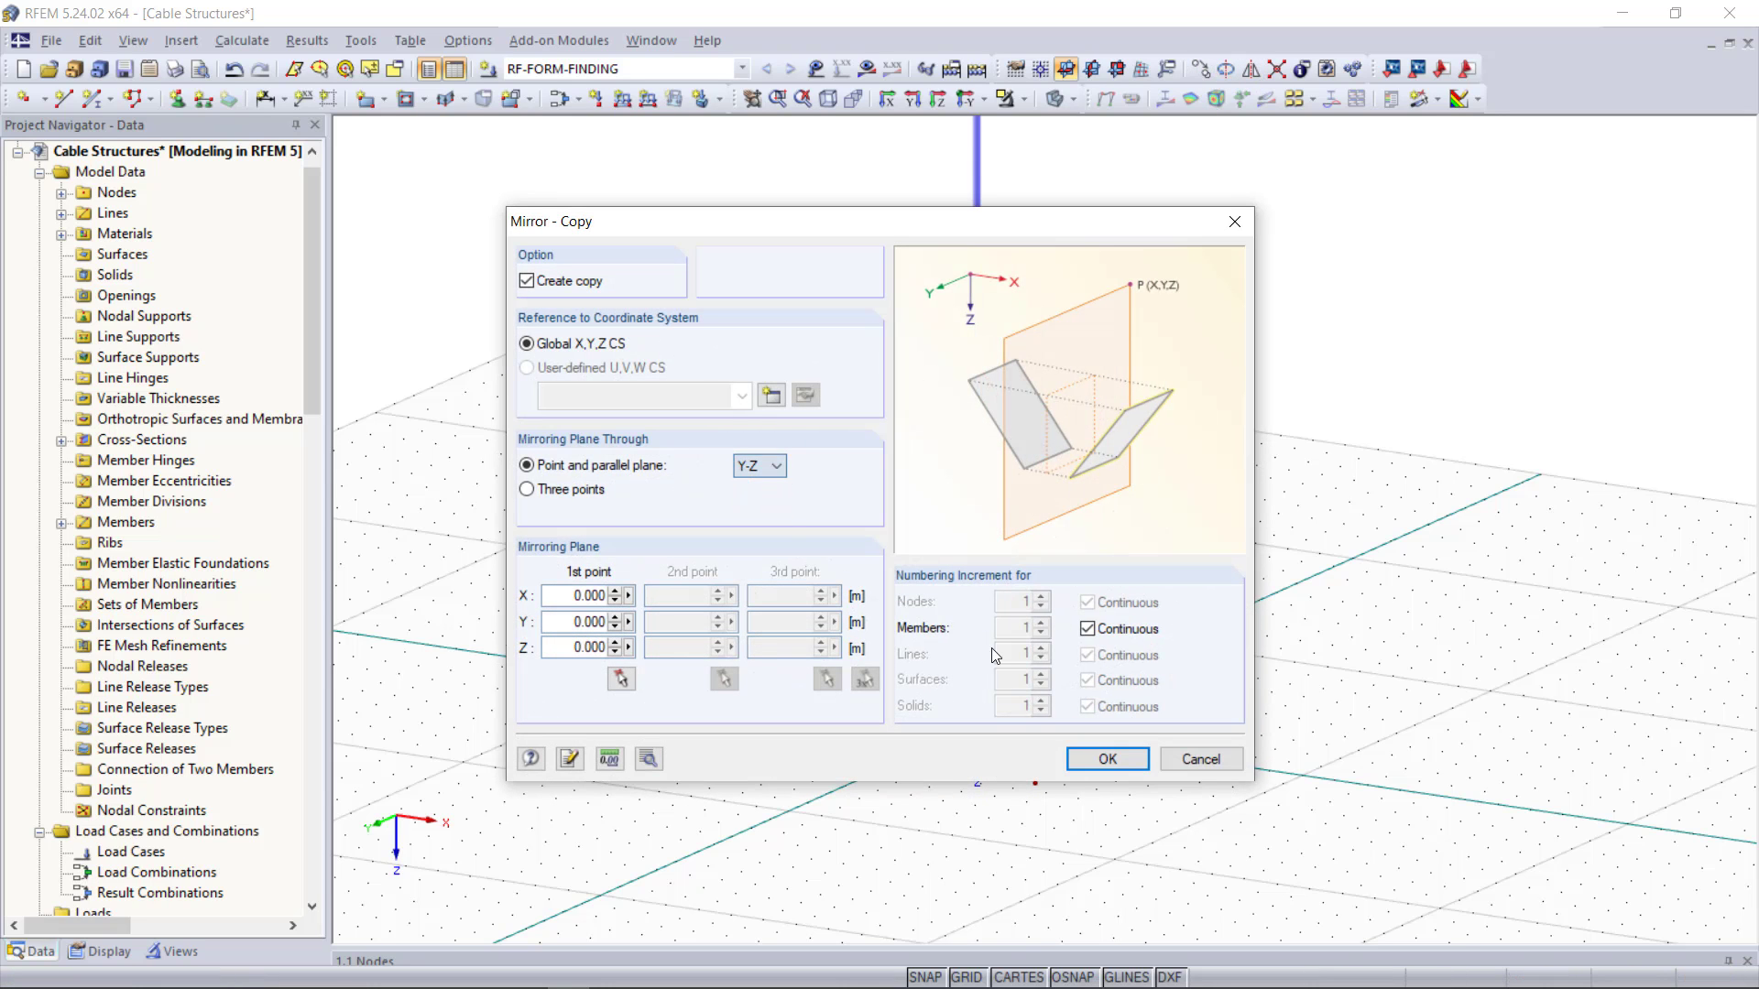
click(1108, 758)
scroll(1136, 627, down, 2)
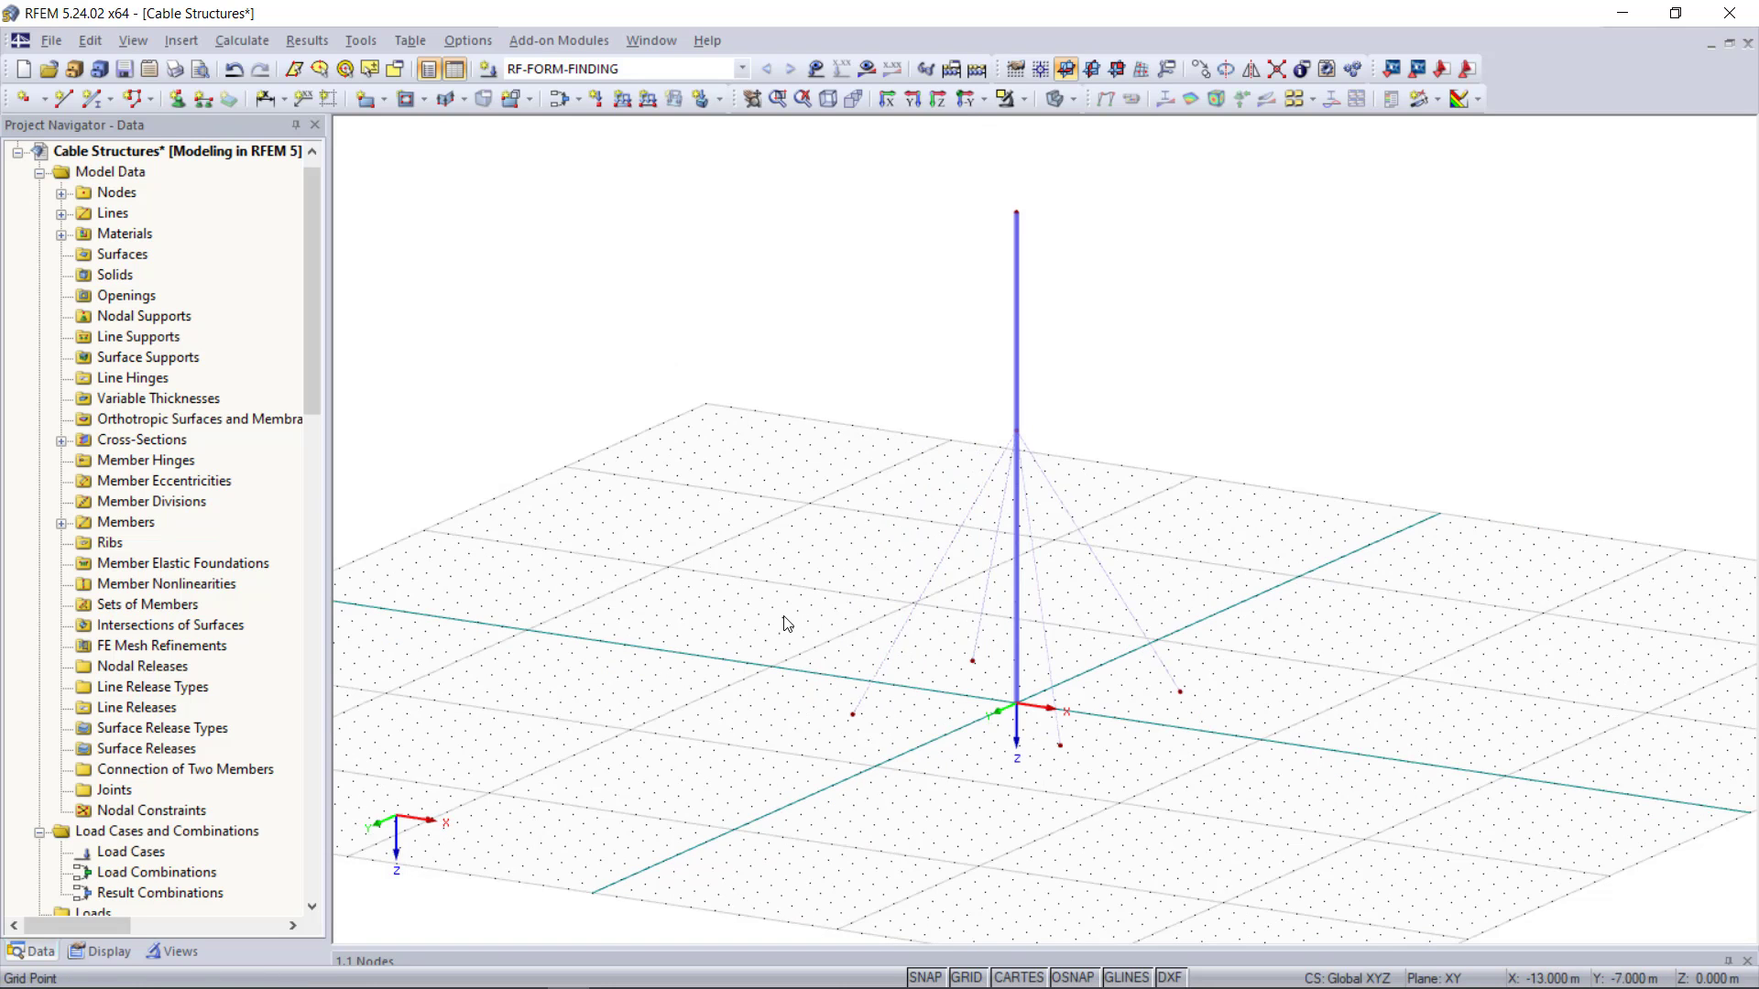
Step: Assign hinged nodal supports to the mast foot and the four ground ends of the cables
click(177, 98)
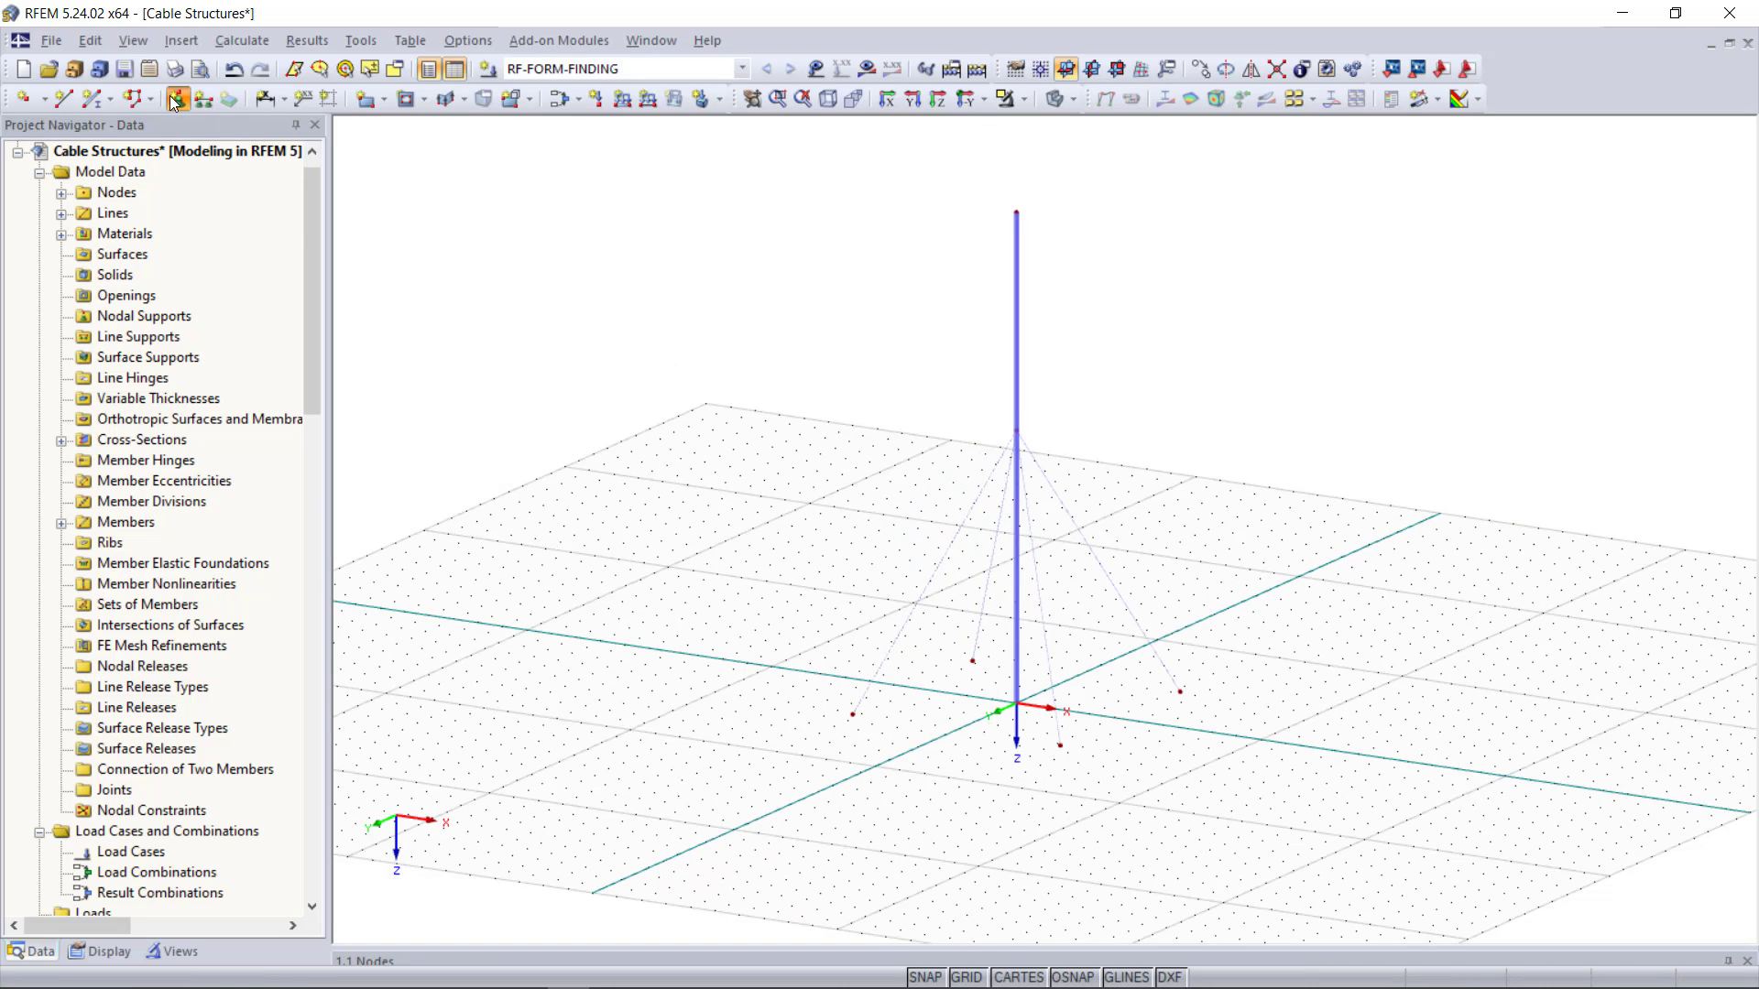
click(1091, 705)
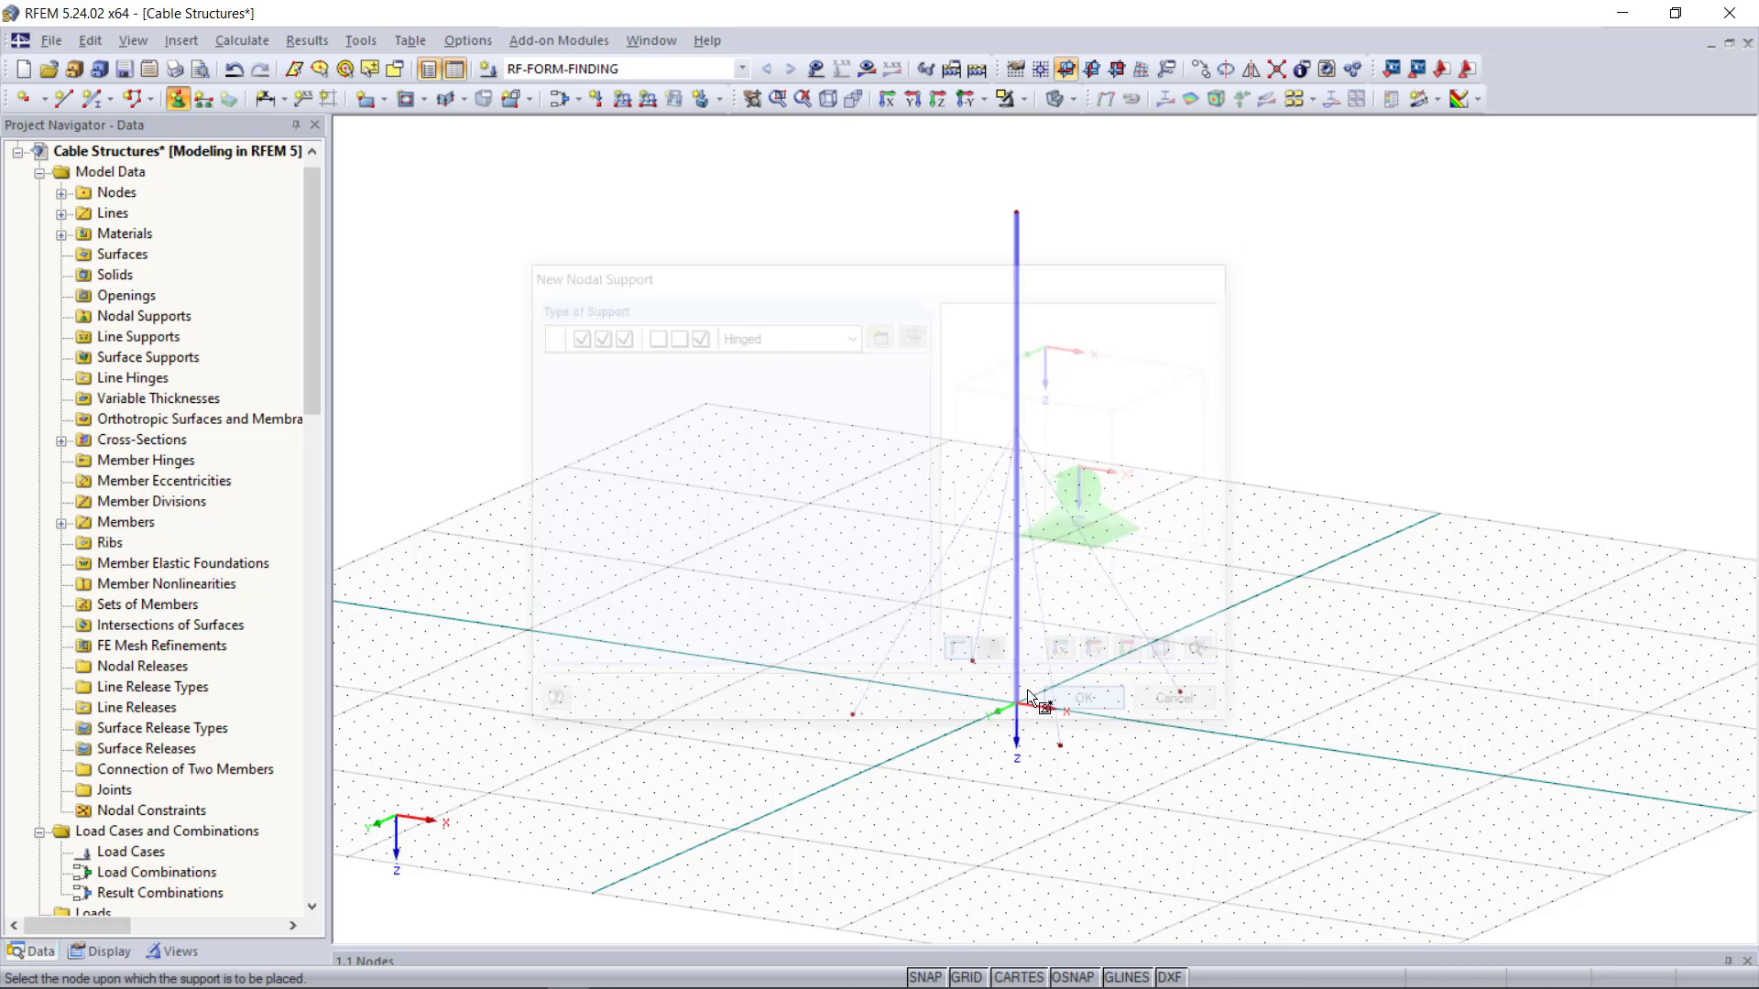
drag(795, 597, 1300, 819)
key(Escape)
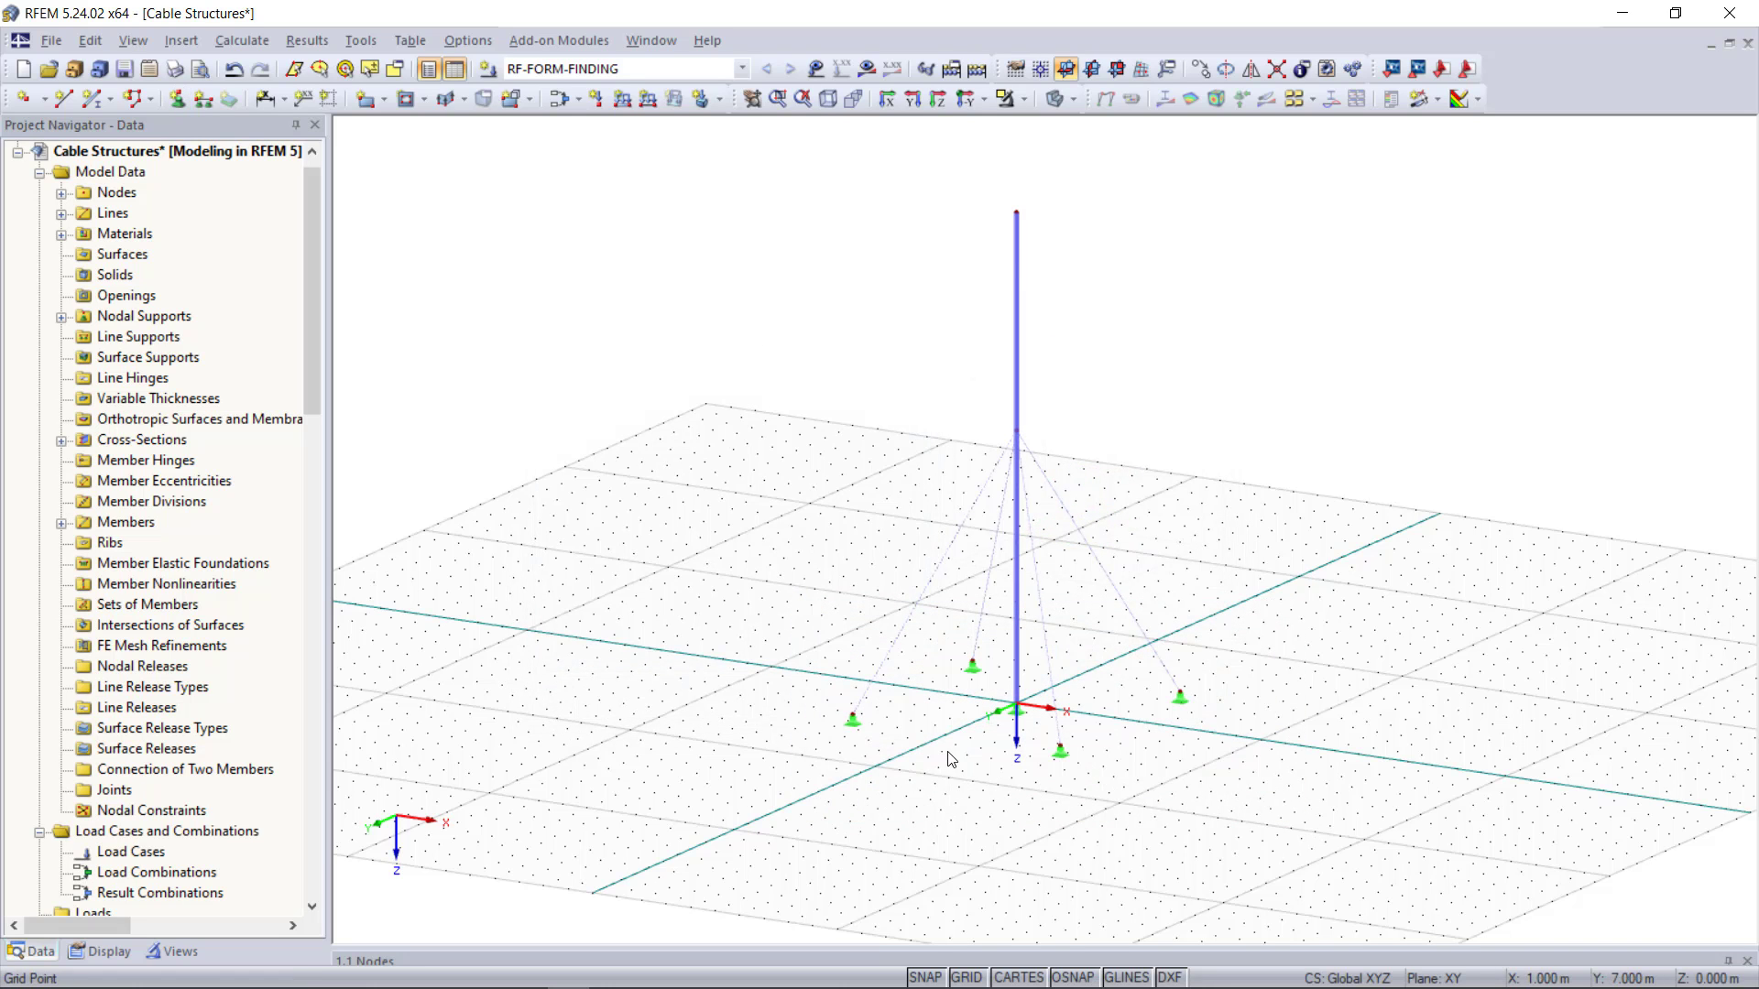
Step: Define load case LC1 as Self-weight with the Form-Finding action category and a self-weight factor of 1.0 in Z
scroll(948, 758, up, 2)
ctrl+middle_drag(948, 759, 1371, 753)
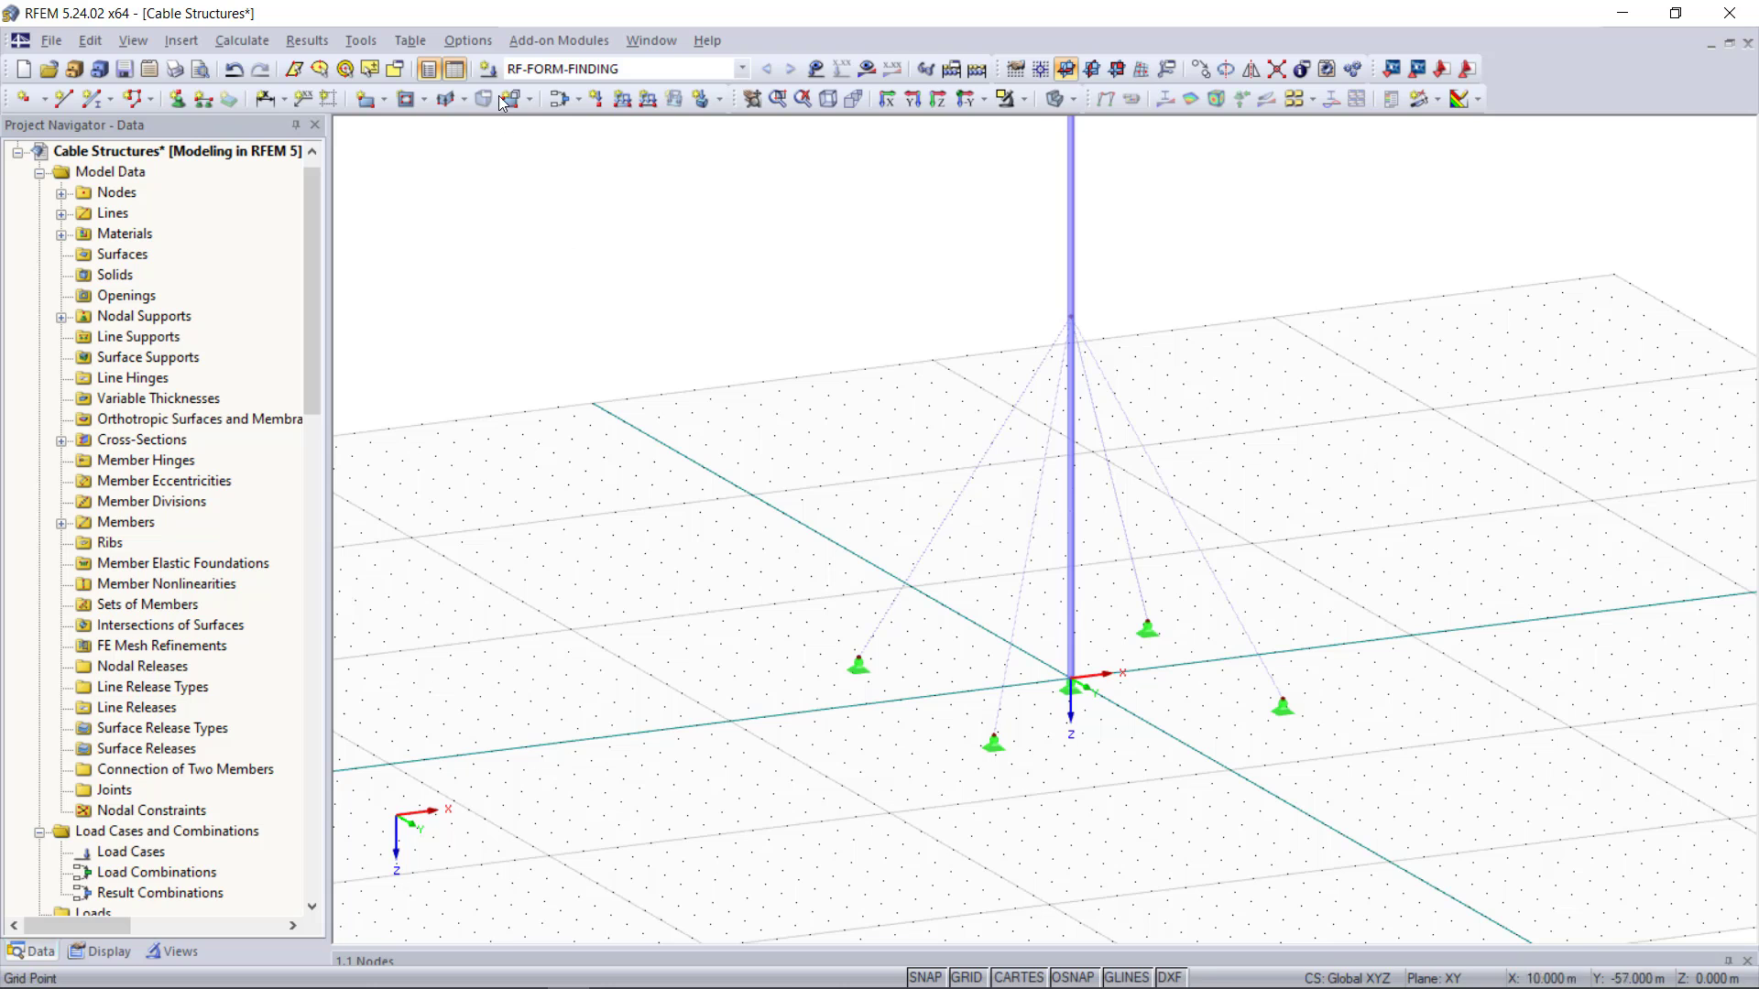
click(489, 69)
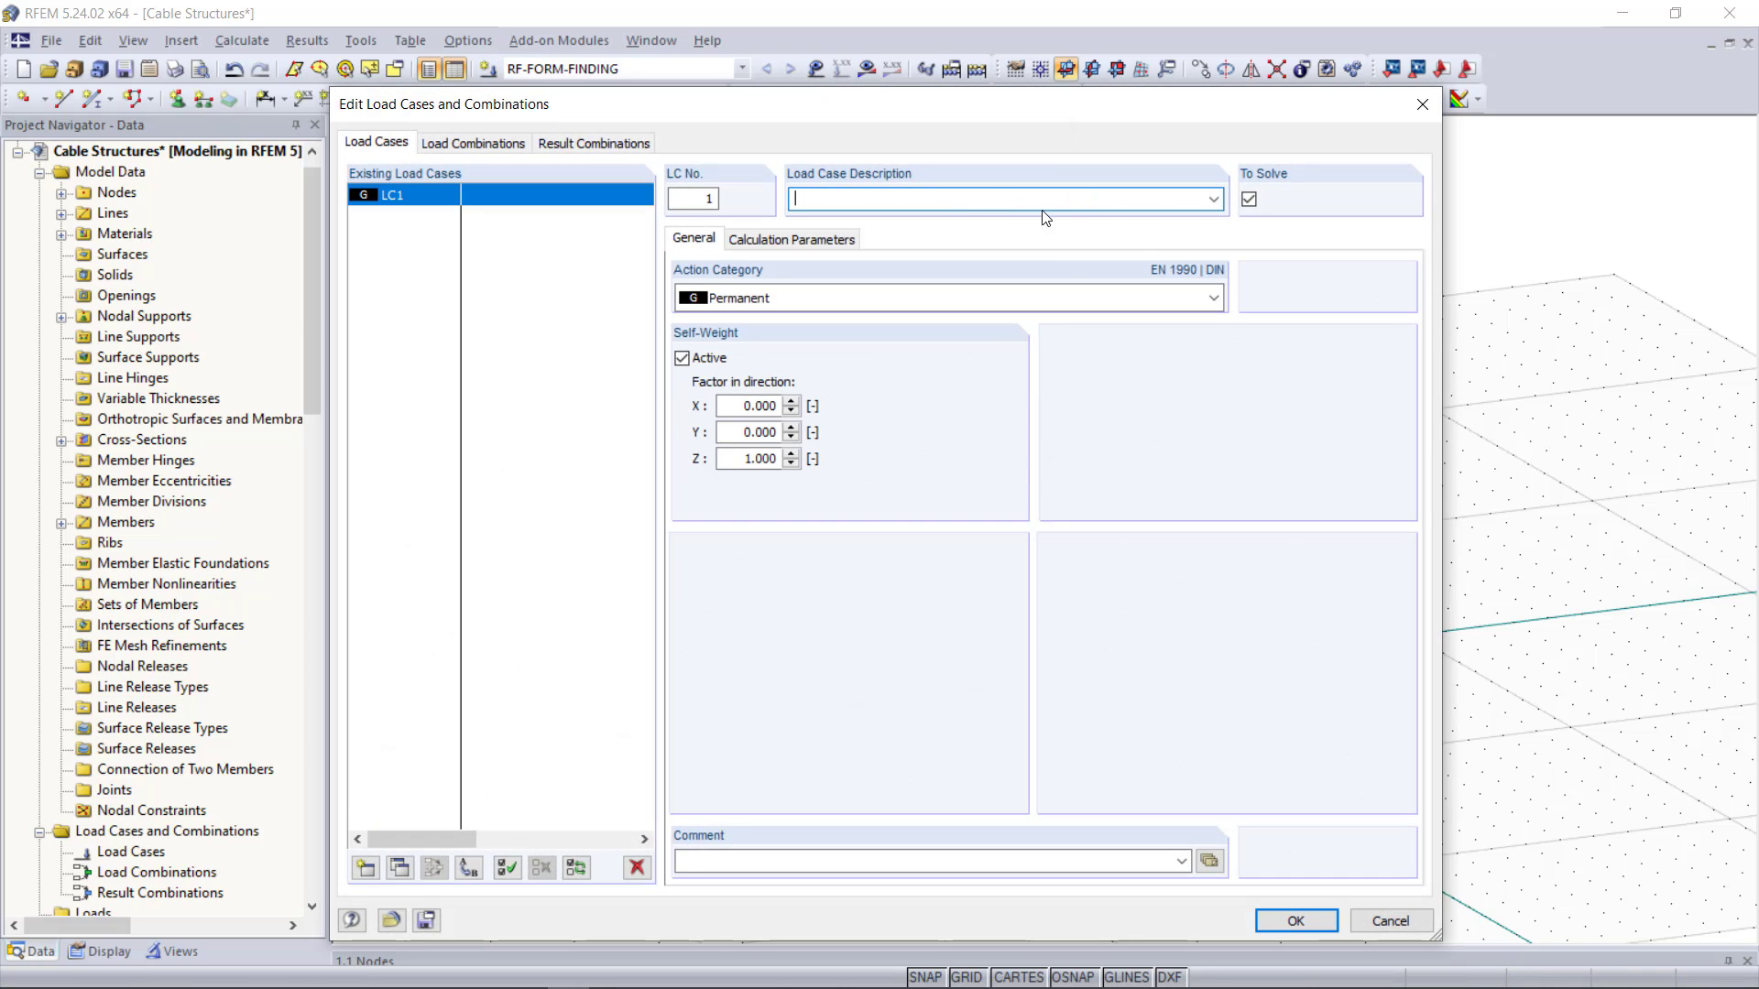
click(1213, 199)
click(1136, 222)
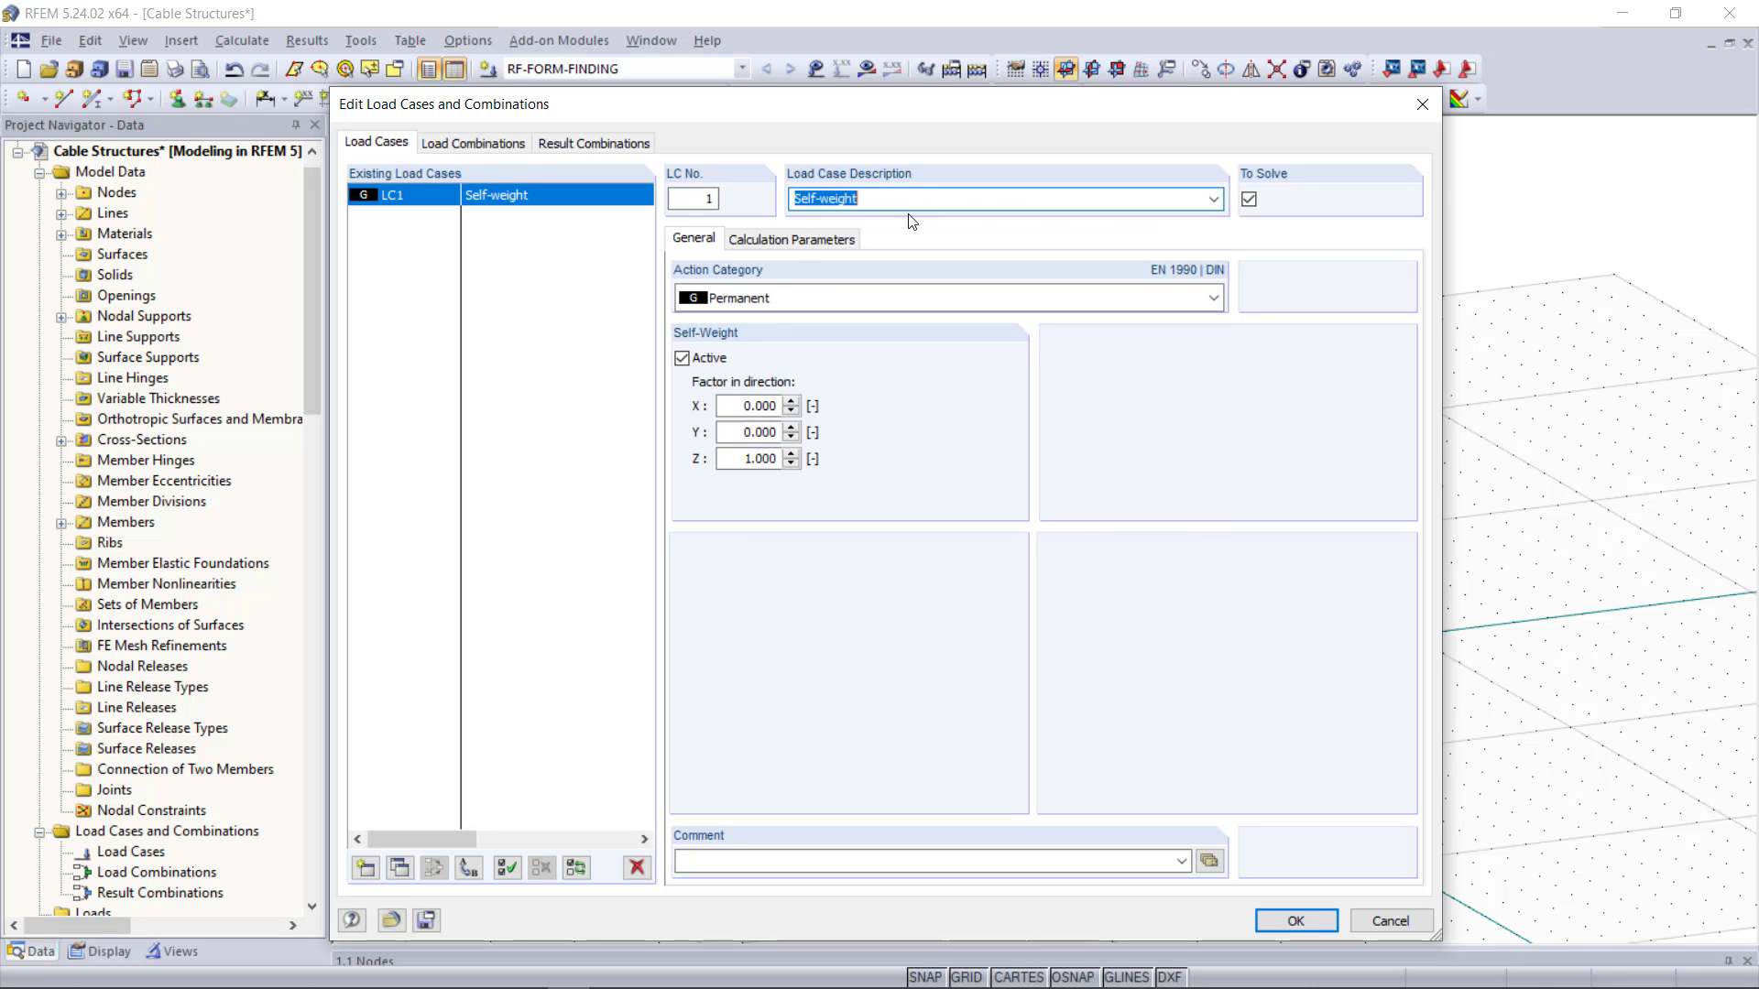
click(902, 300)
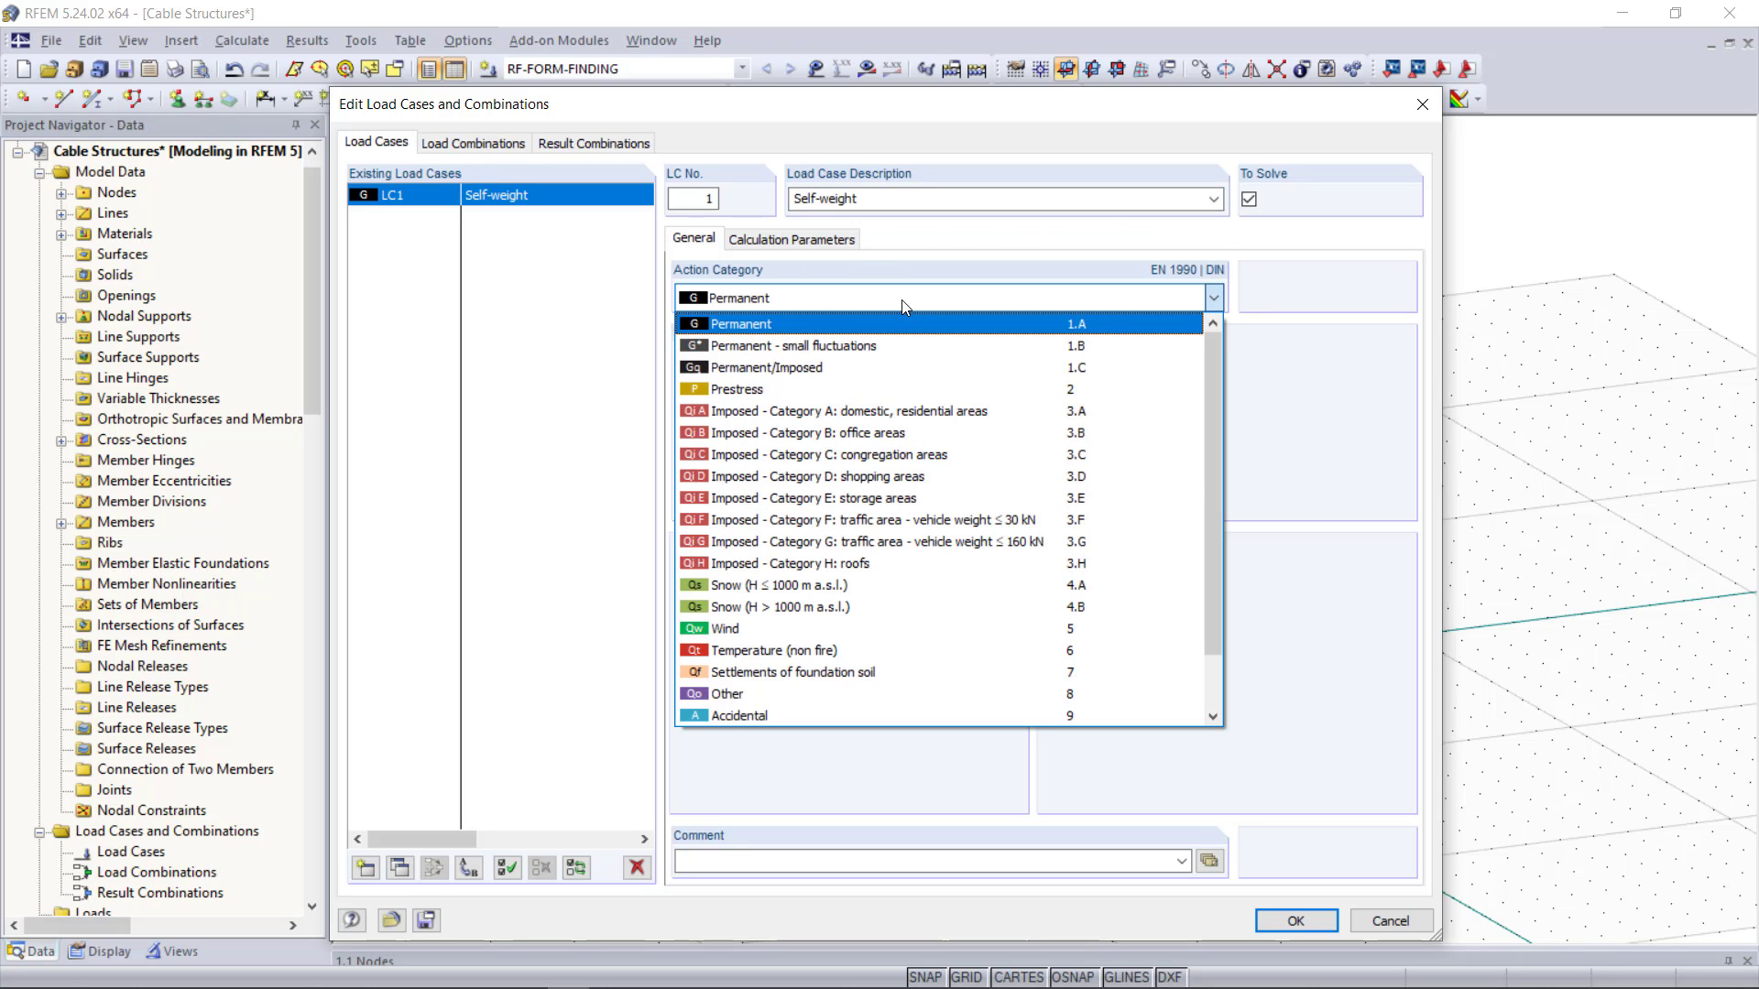
scroll(907, 586, down, 1)
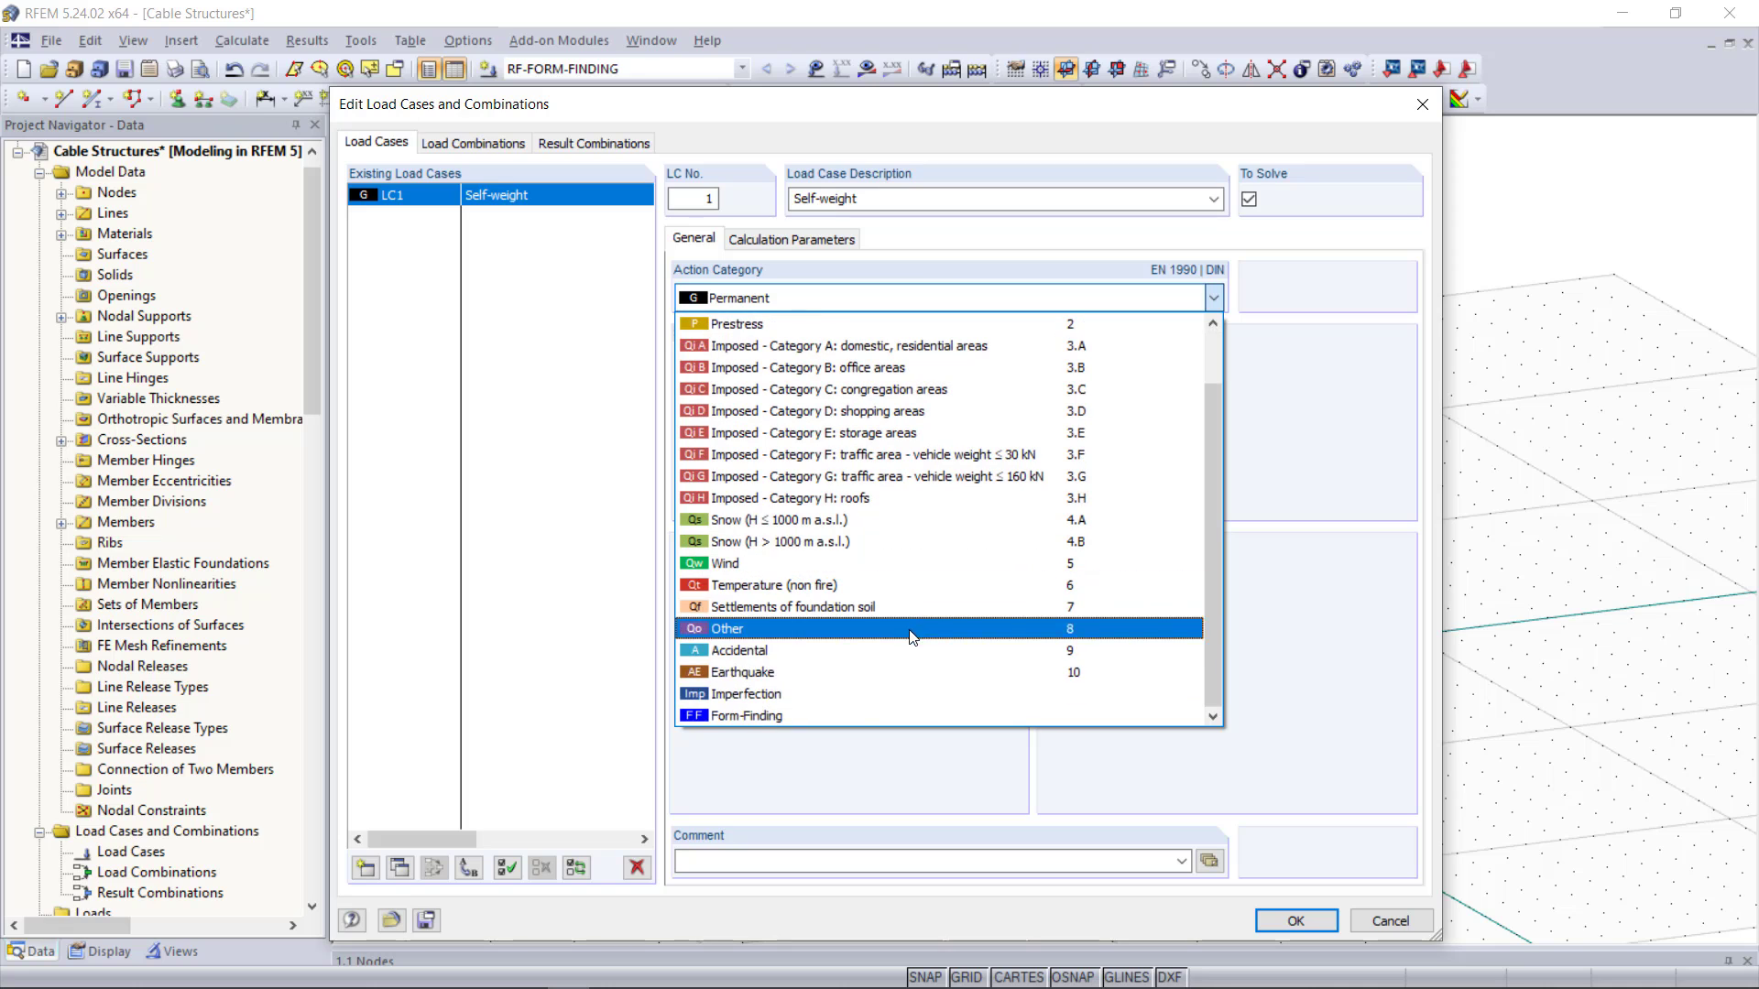
click(798, 714)
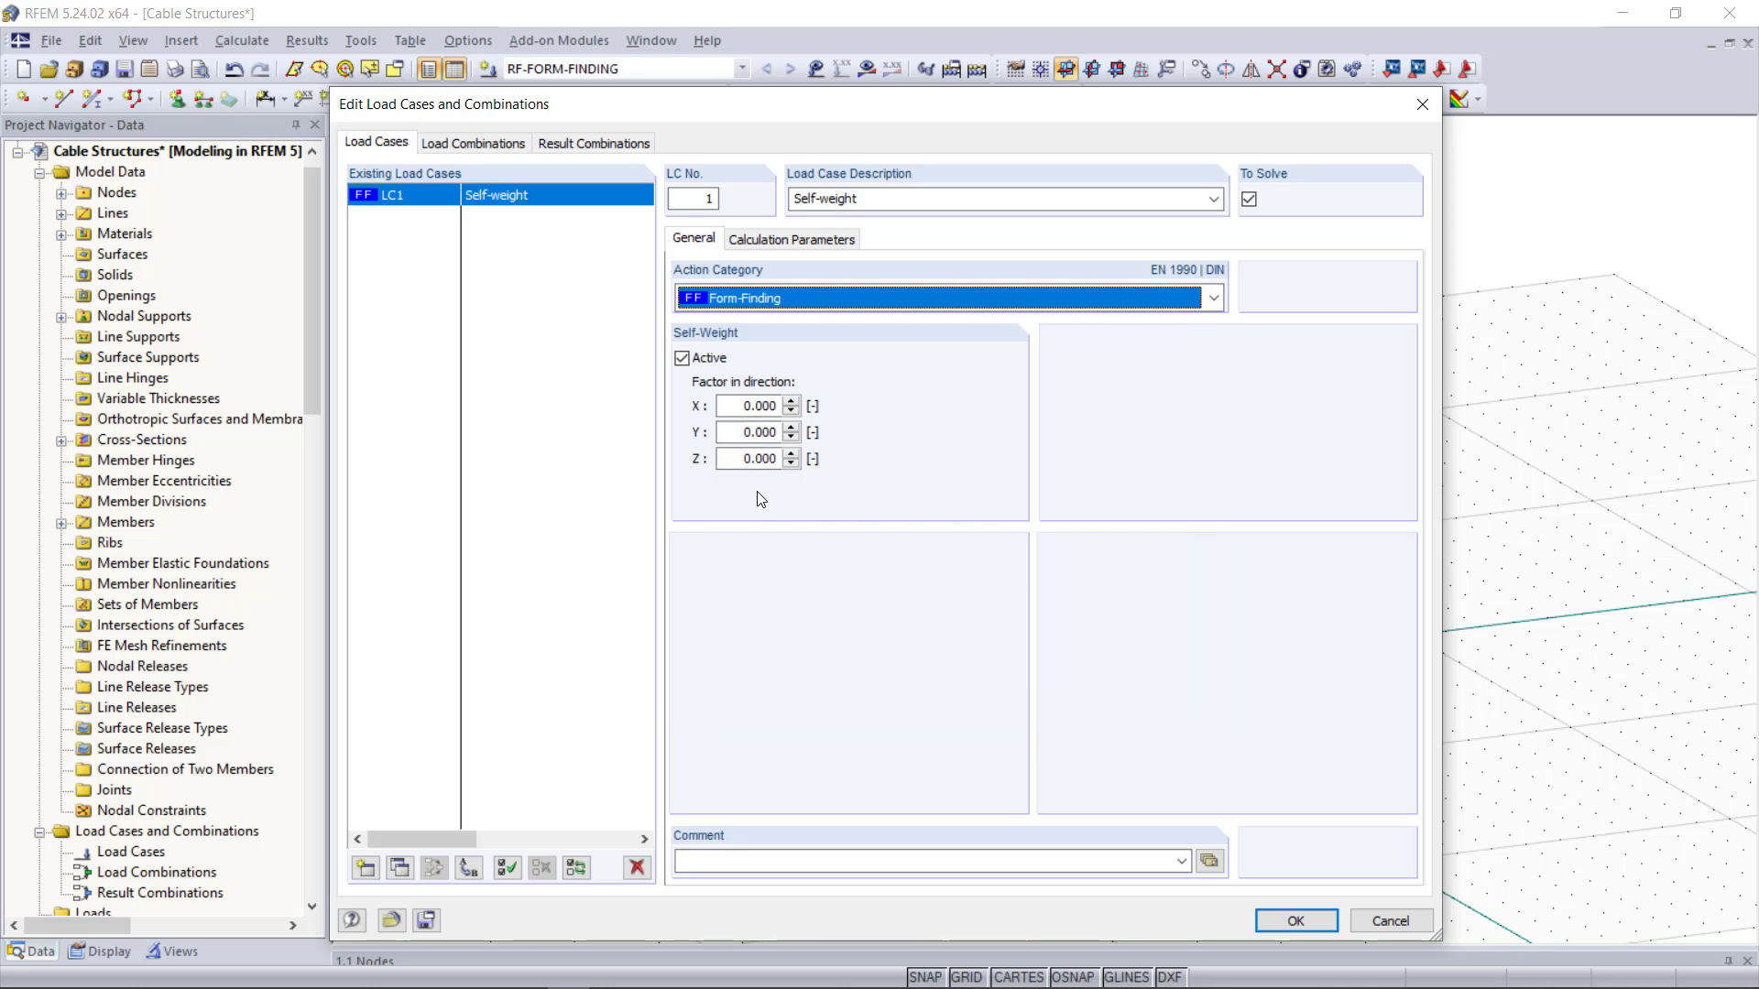
click(738, 456)
text(1,0)
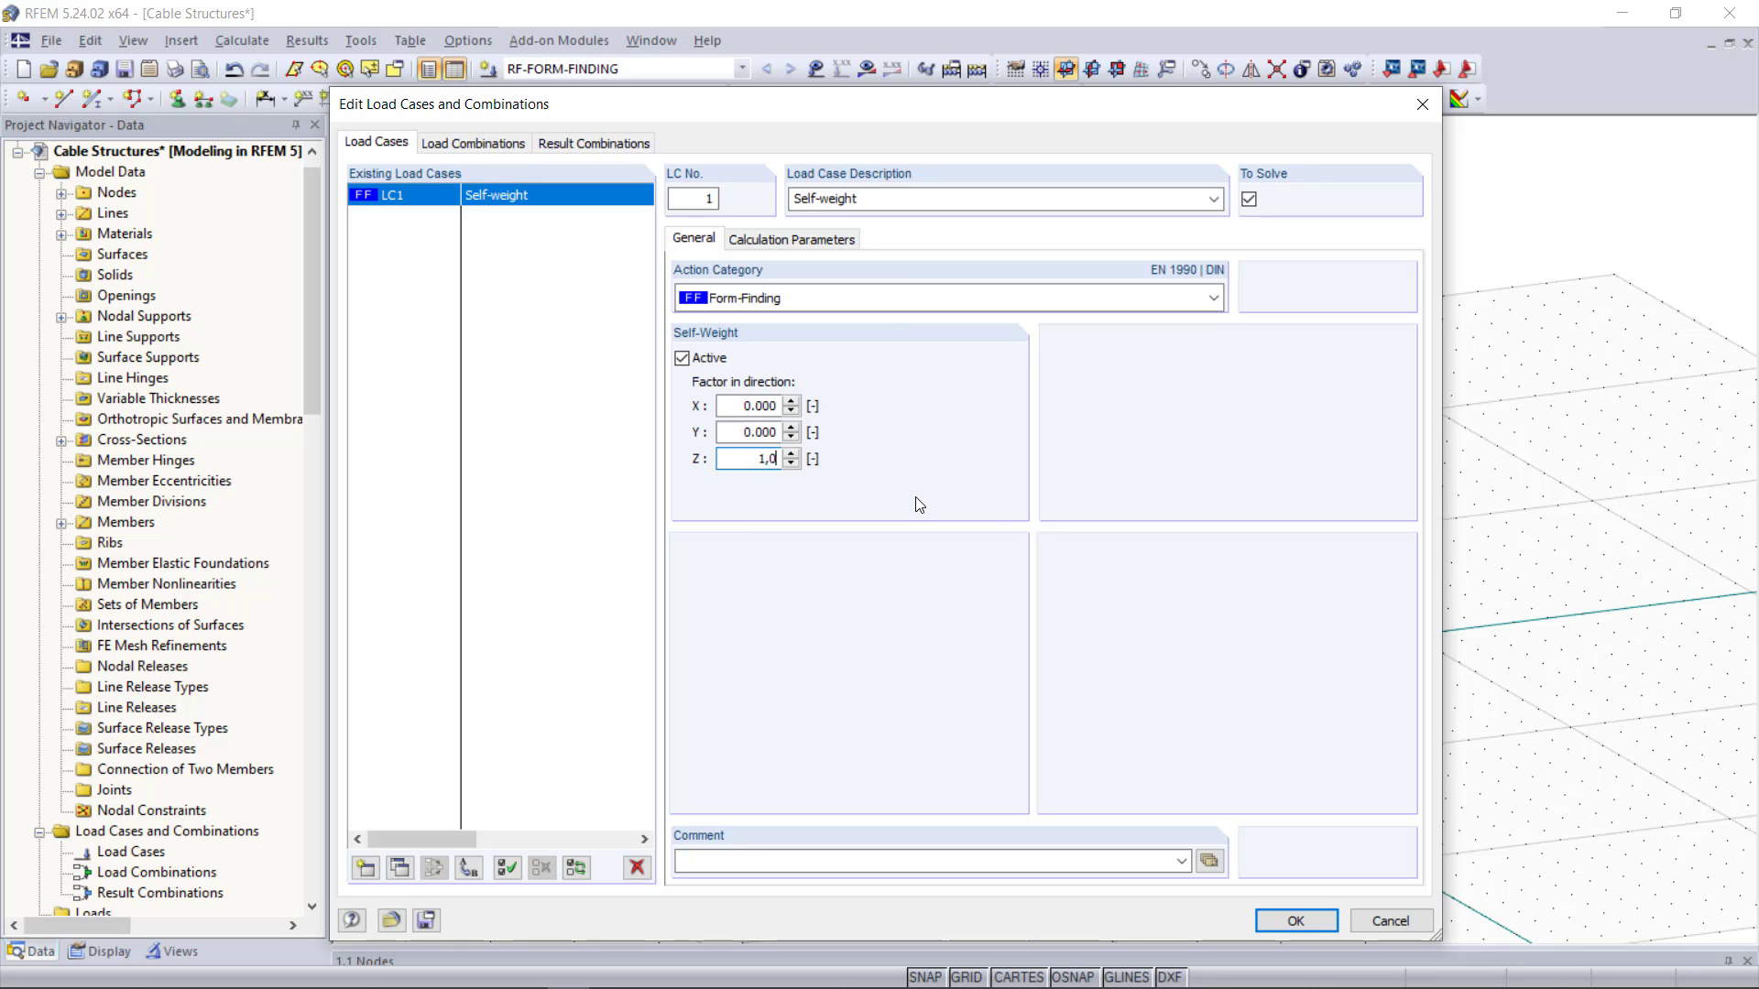
click(1295, 921)
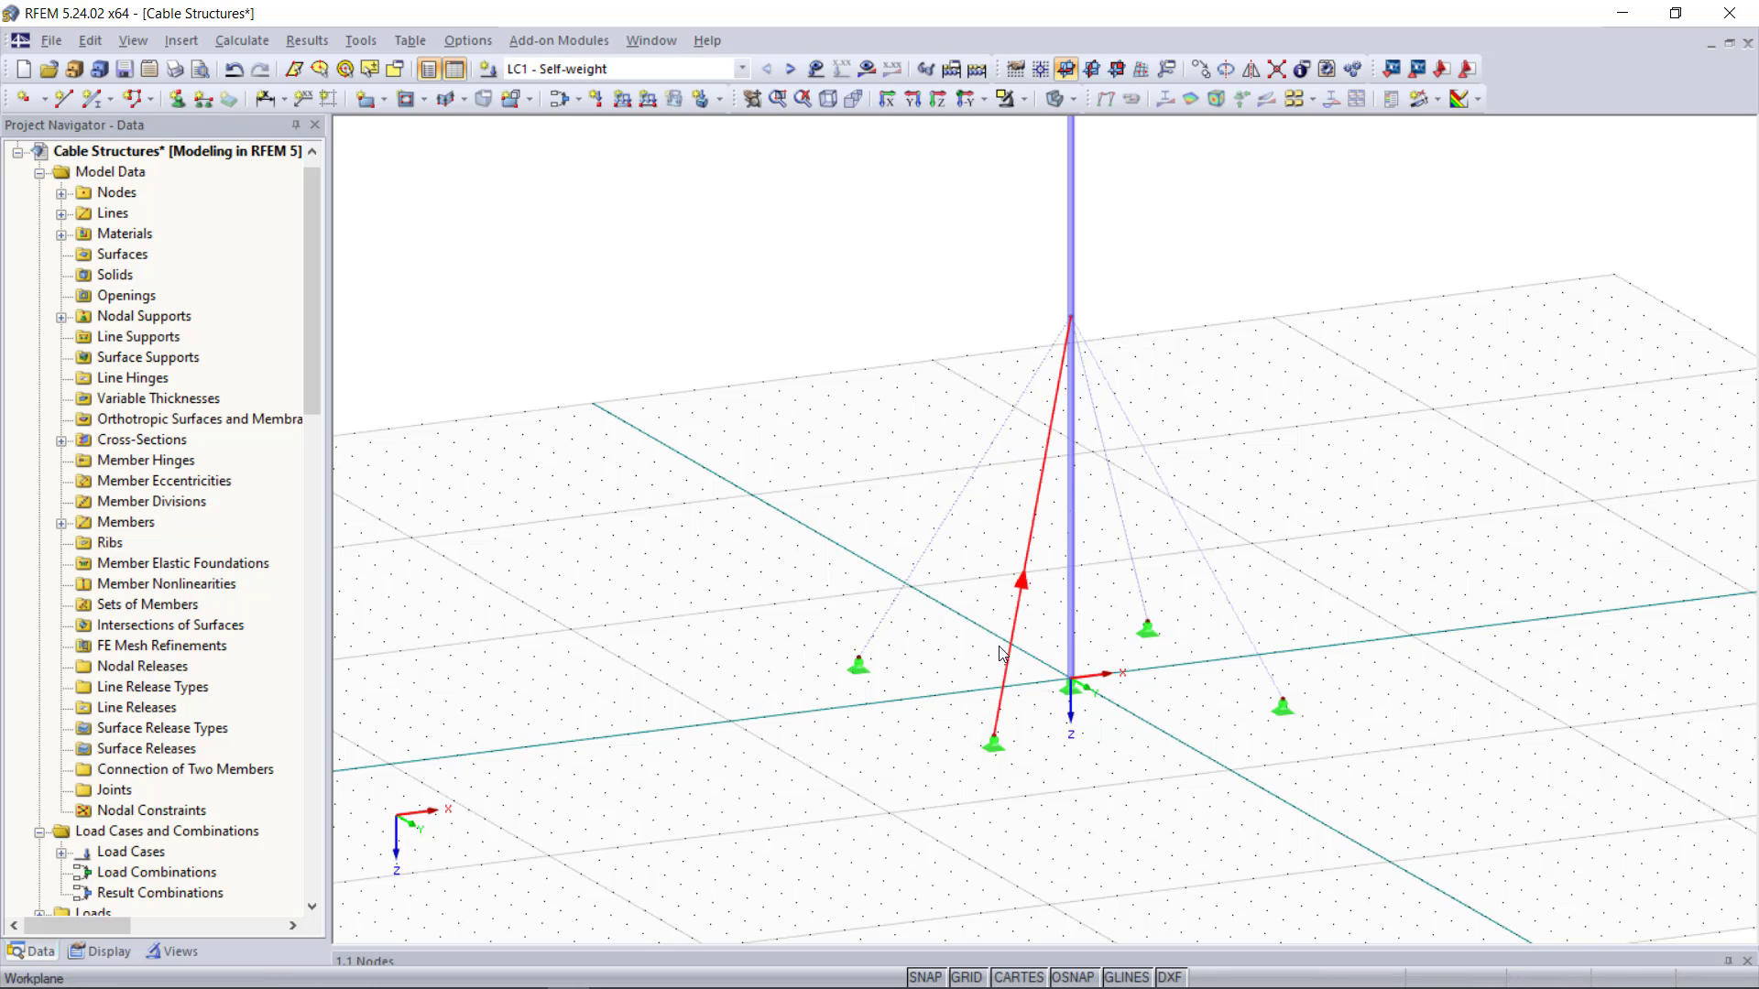
Step: Edit all four cables together and set their form-finding geometry to a target absolute sag of 0.08 m
click(1001, 647)
ctrl+click(909, 584)
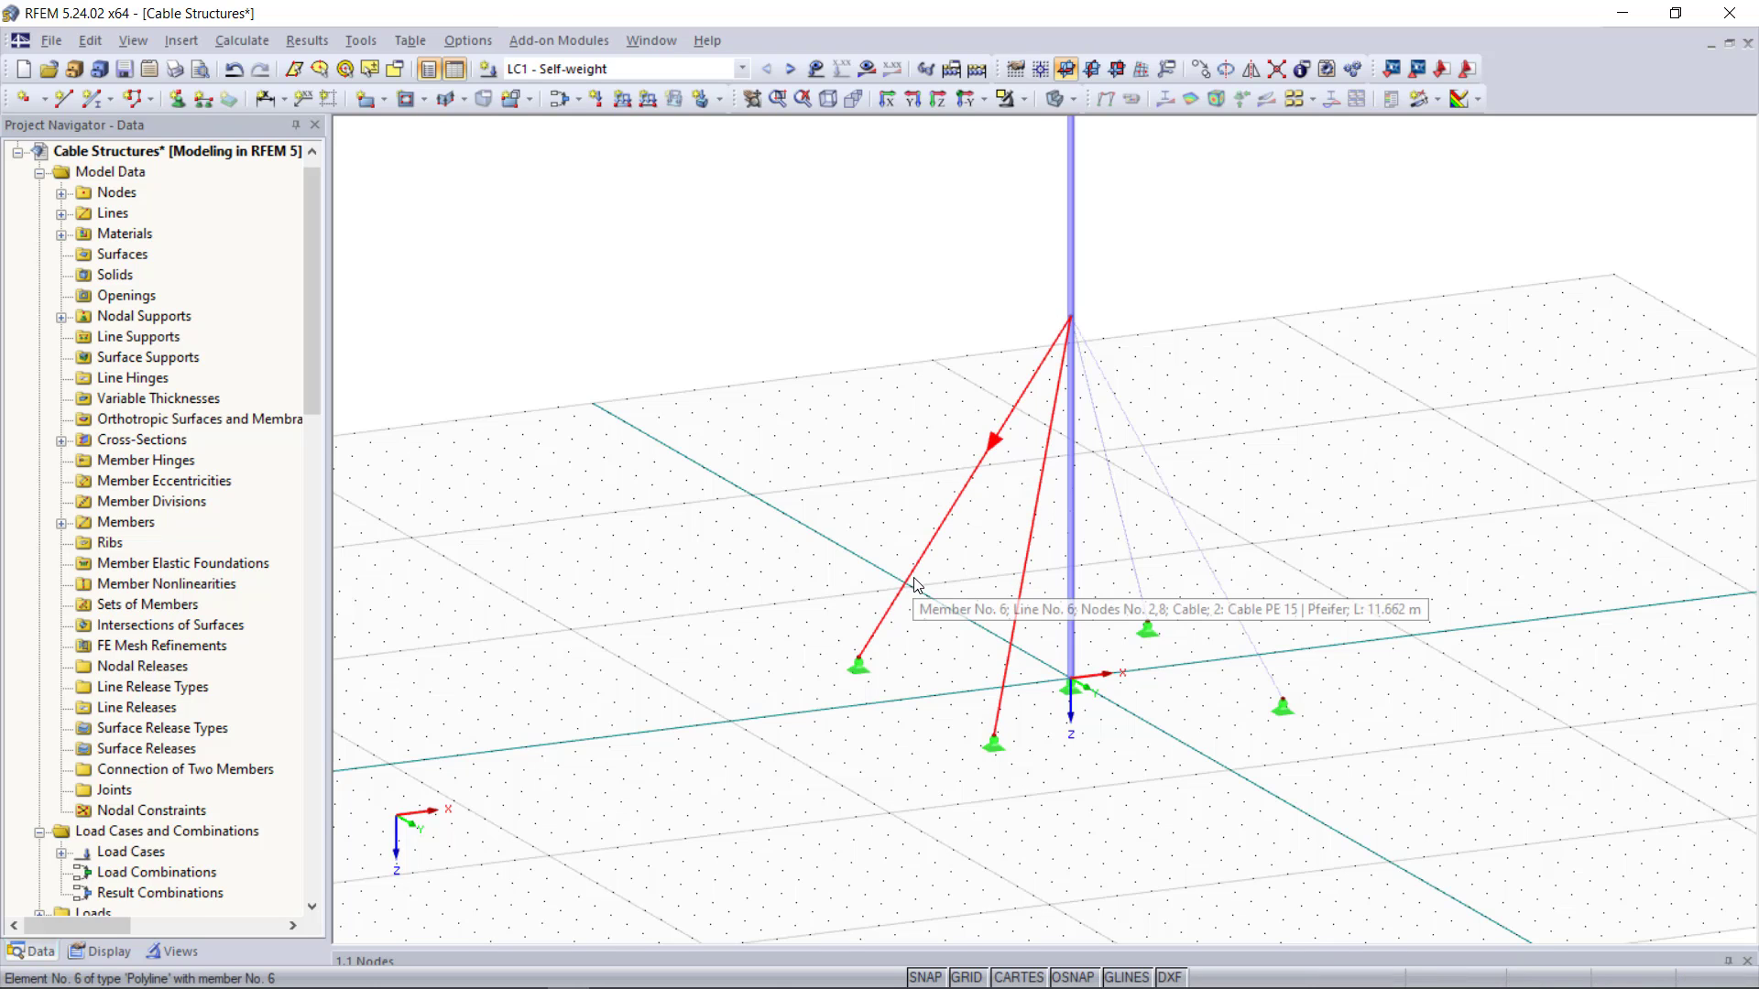
ctrl+click(1134, 575)
ctrl+click(1210, 574)
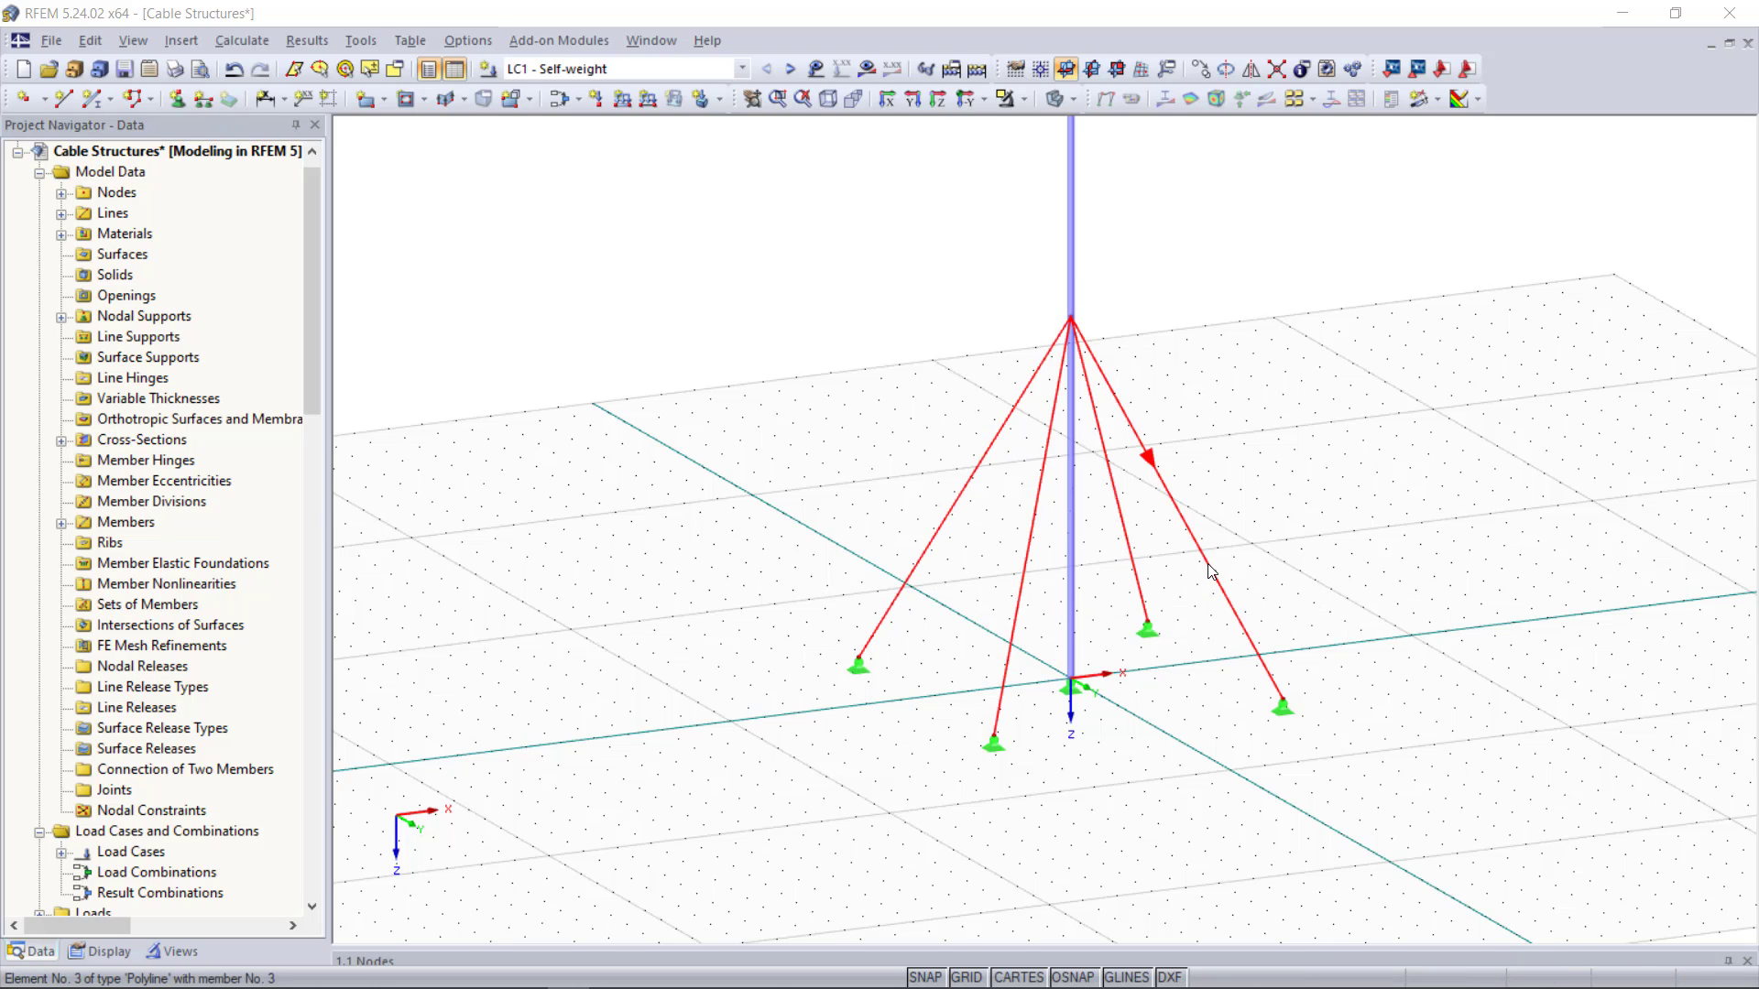
double_click(1210, 572)
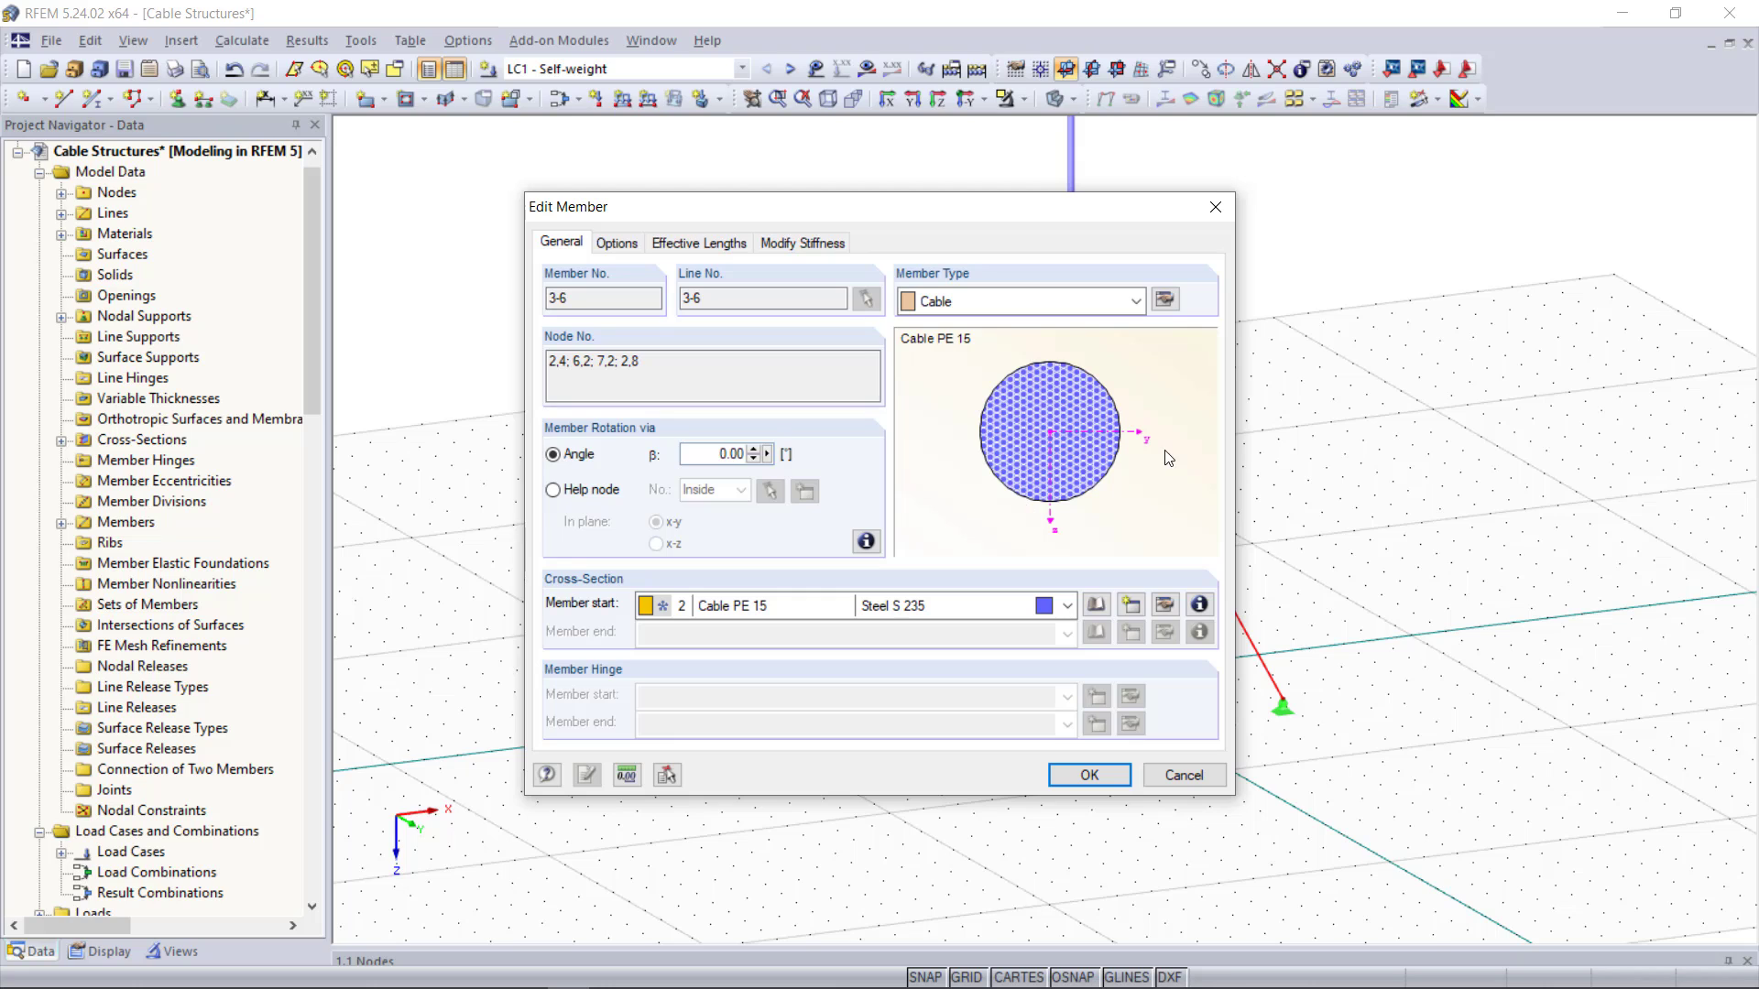
click(1166, 300)
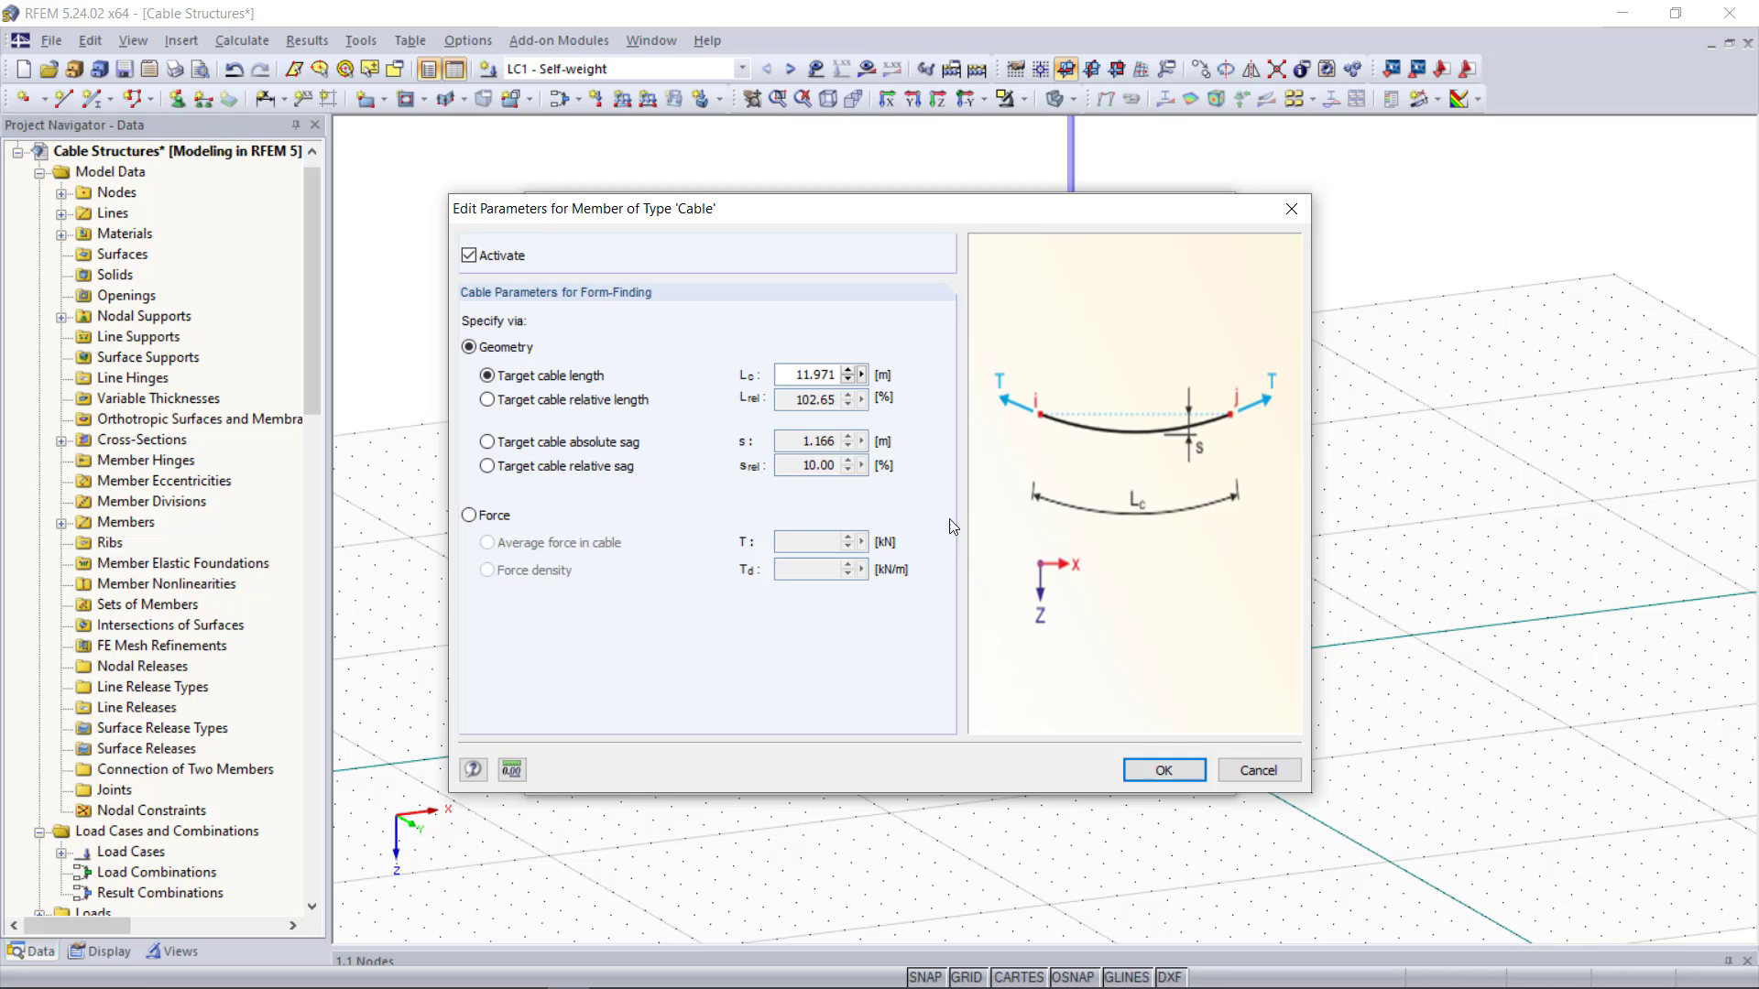
drag(843, 209, 936, 254)
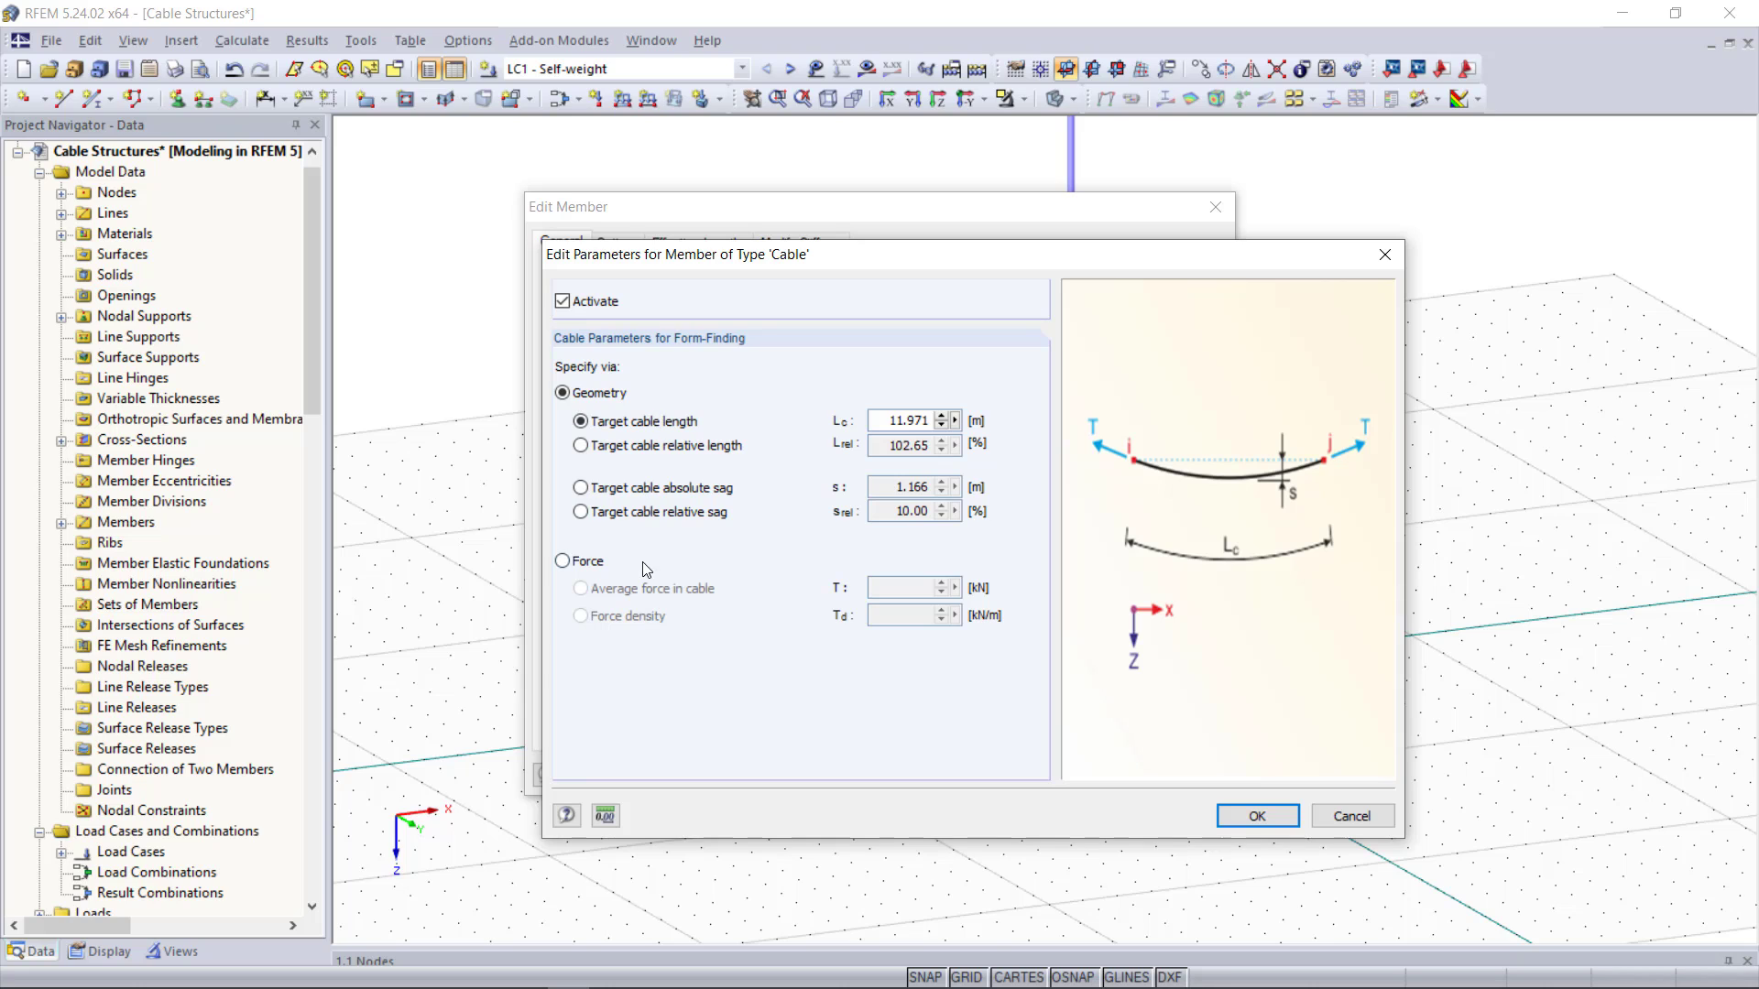
click(582, 489)
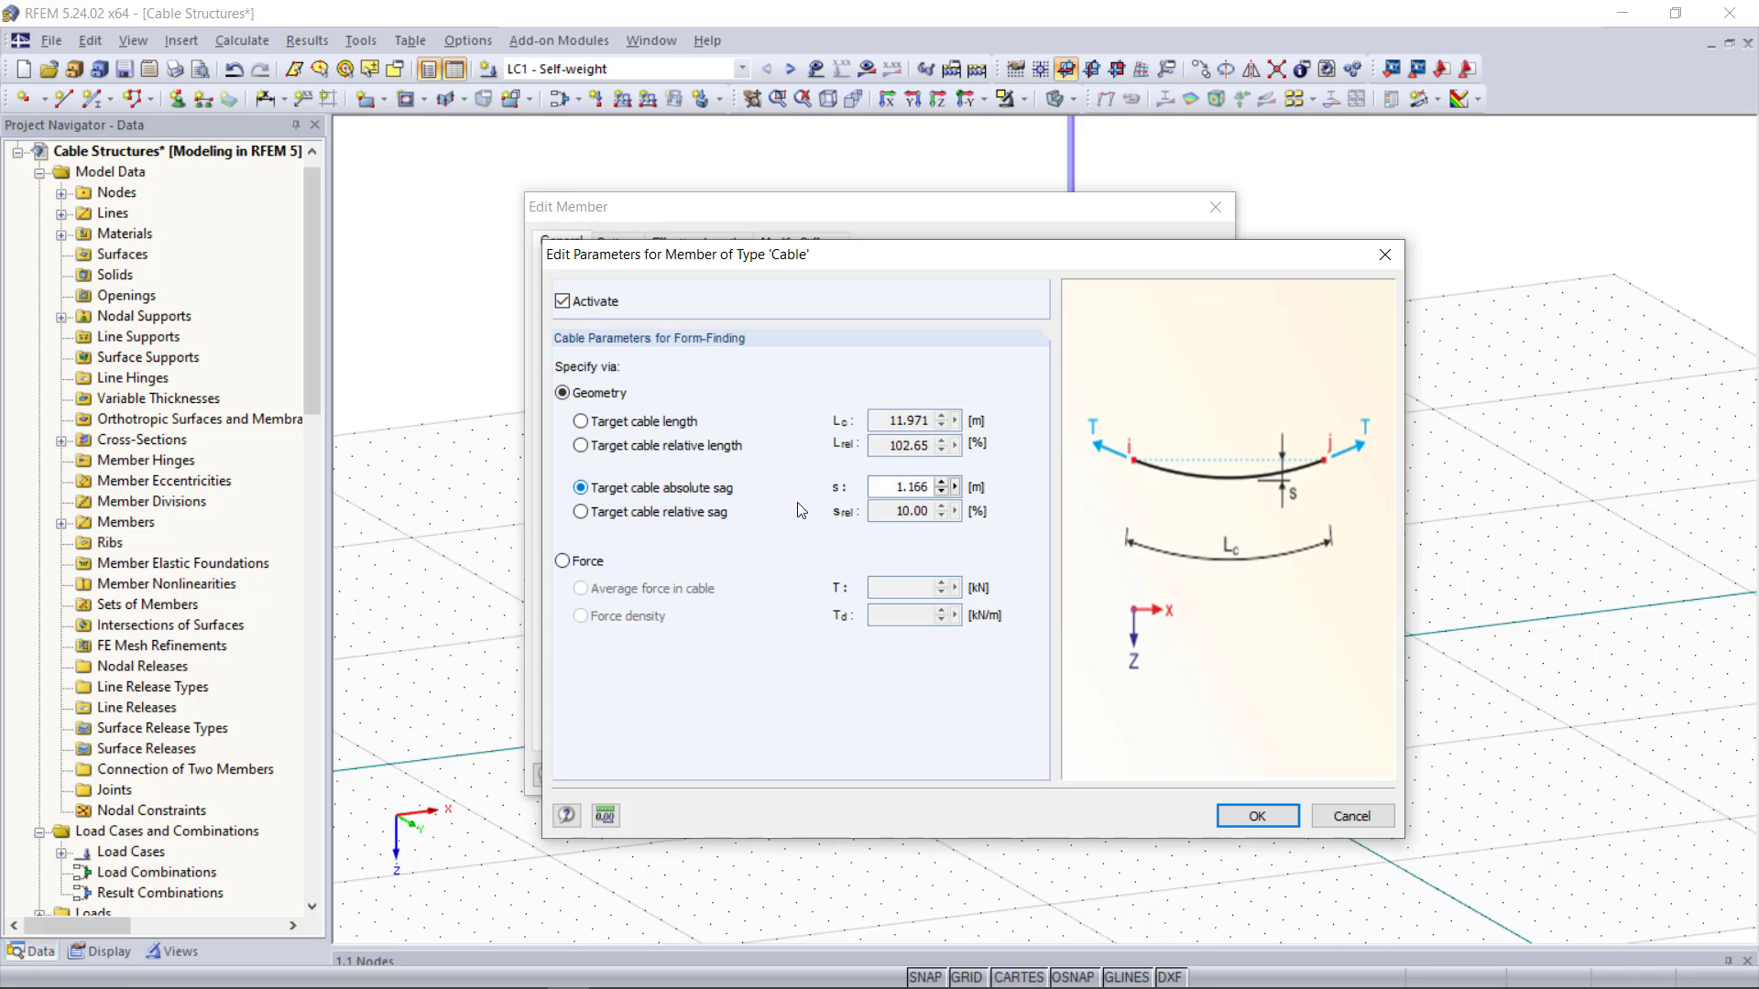
drag(887, 485, 1045, 487)
text(0,08)
click(1256, 815)
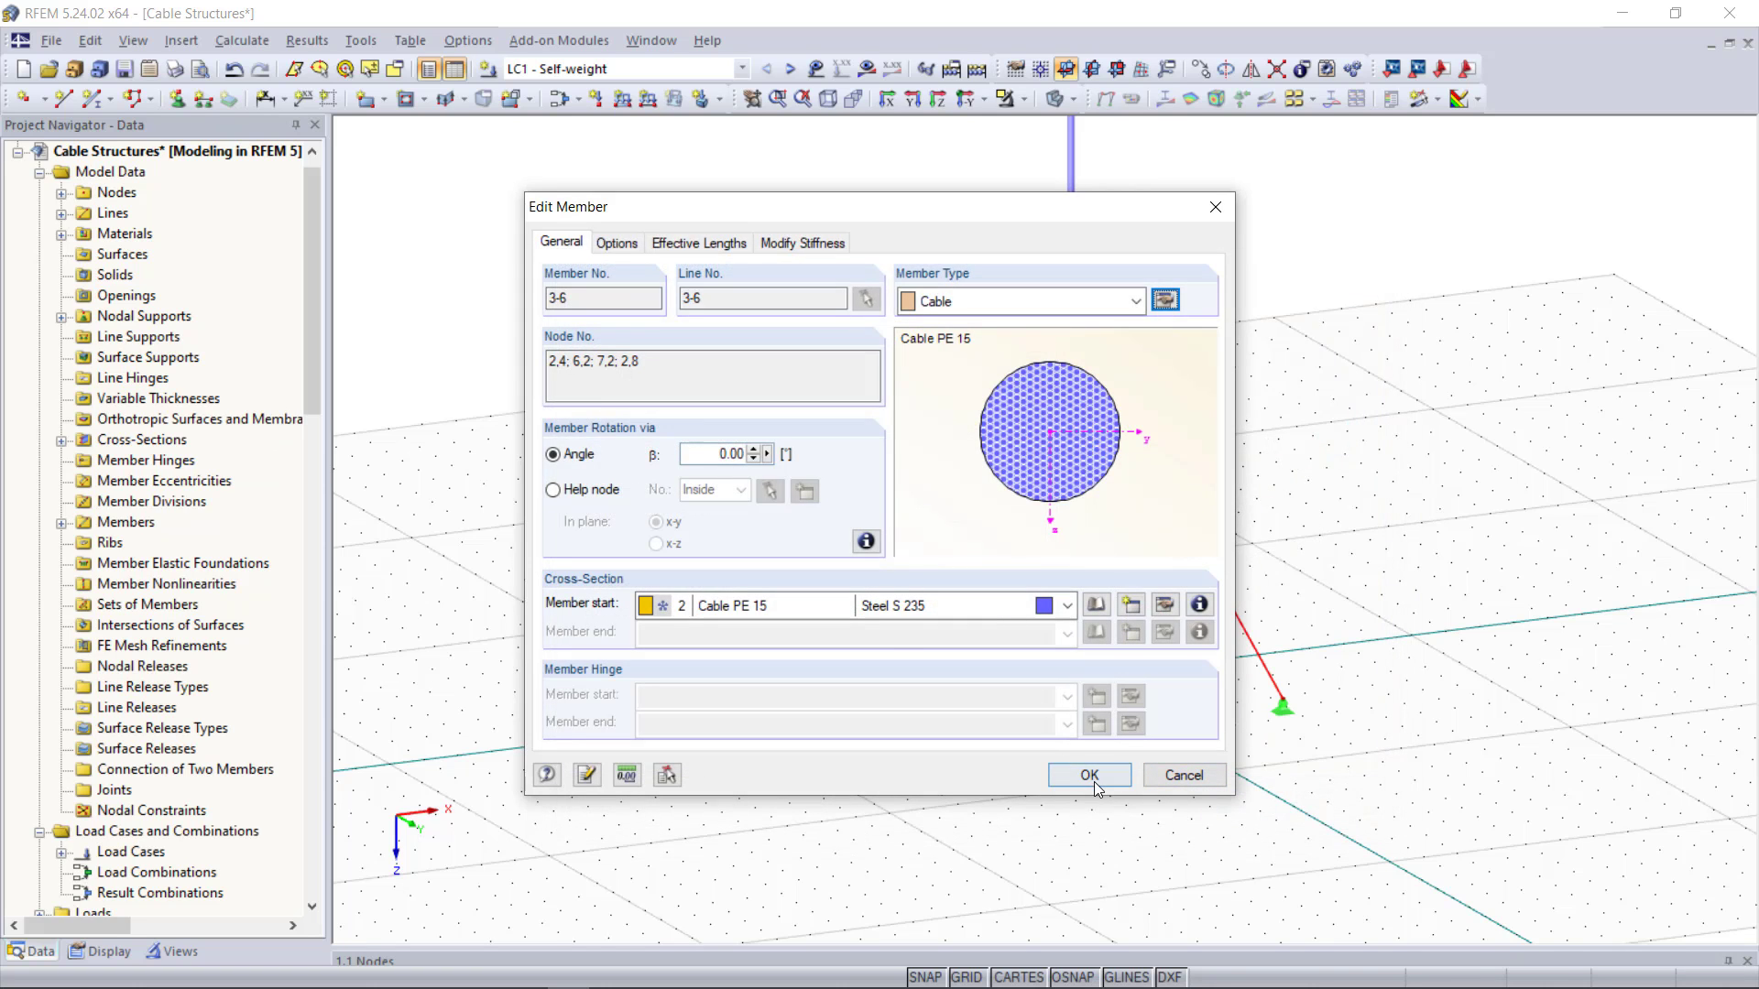
click(1090, 775)
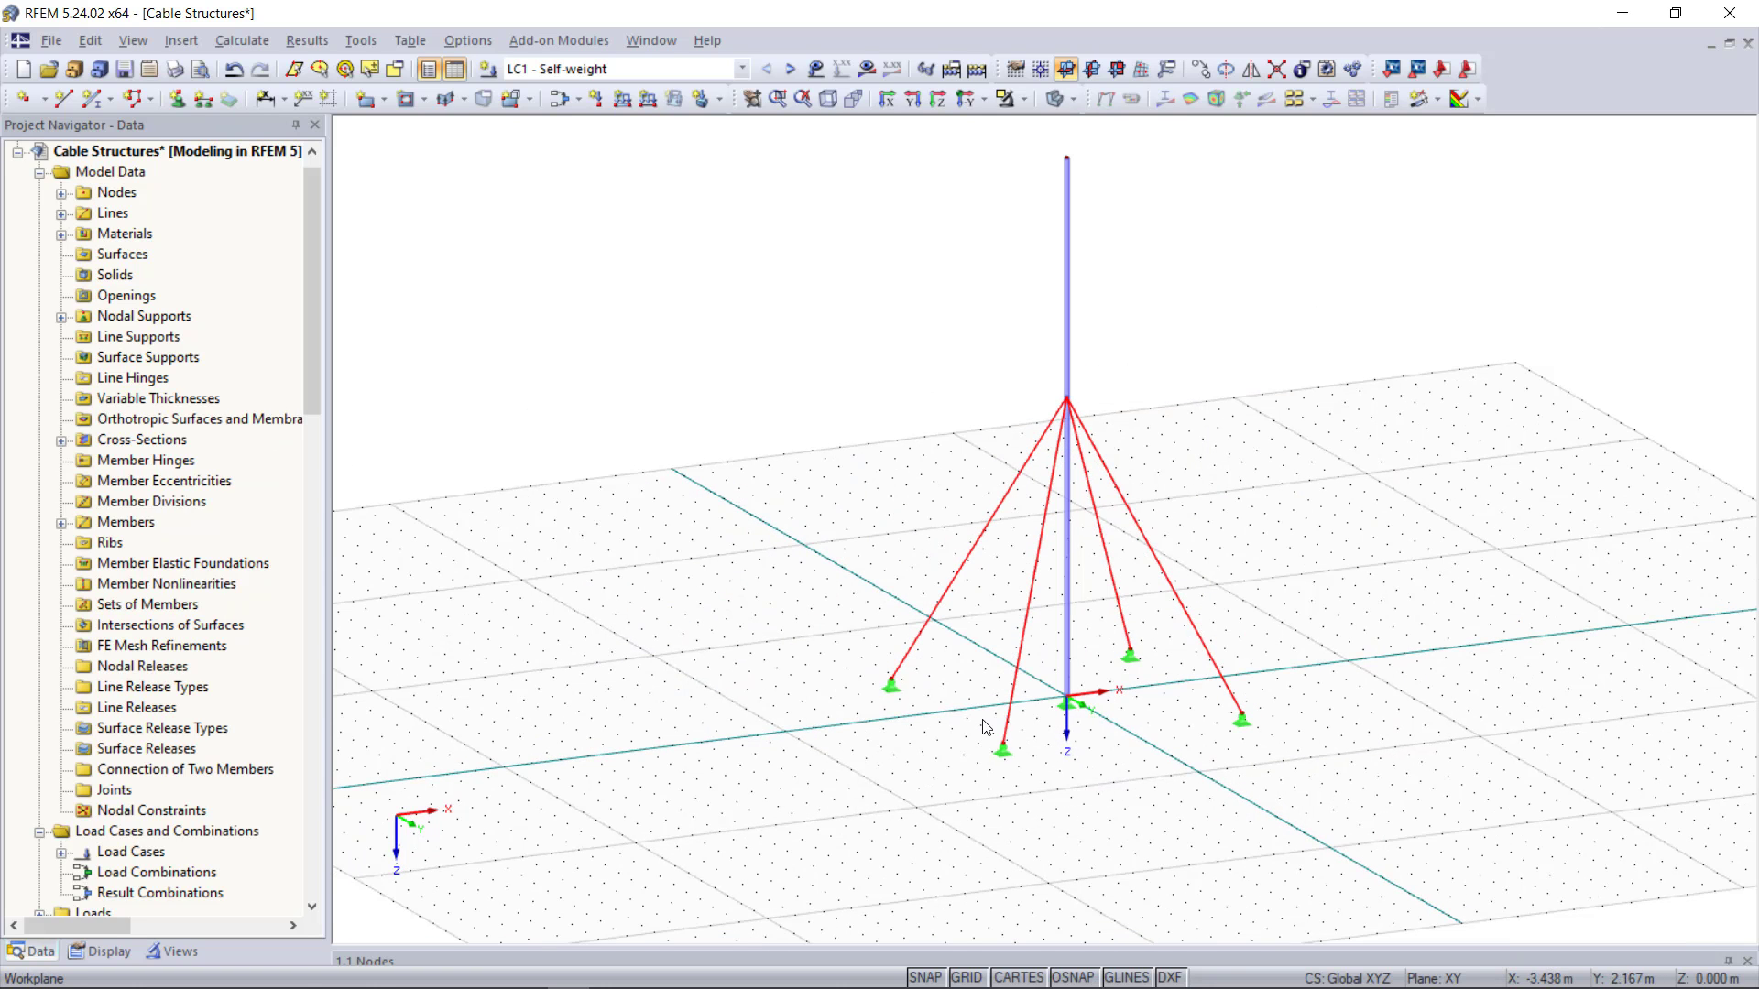
Step: In the form-finding calculation parameters, change the standard precision settings to a speed of convergence of 0.1
click(244, 41)
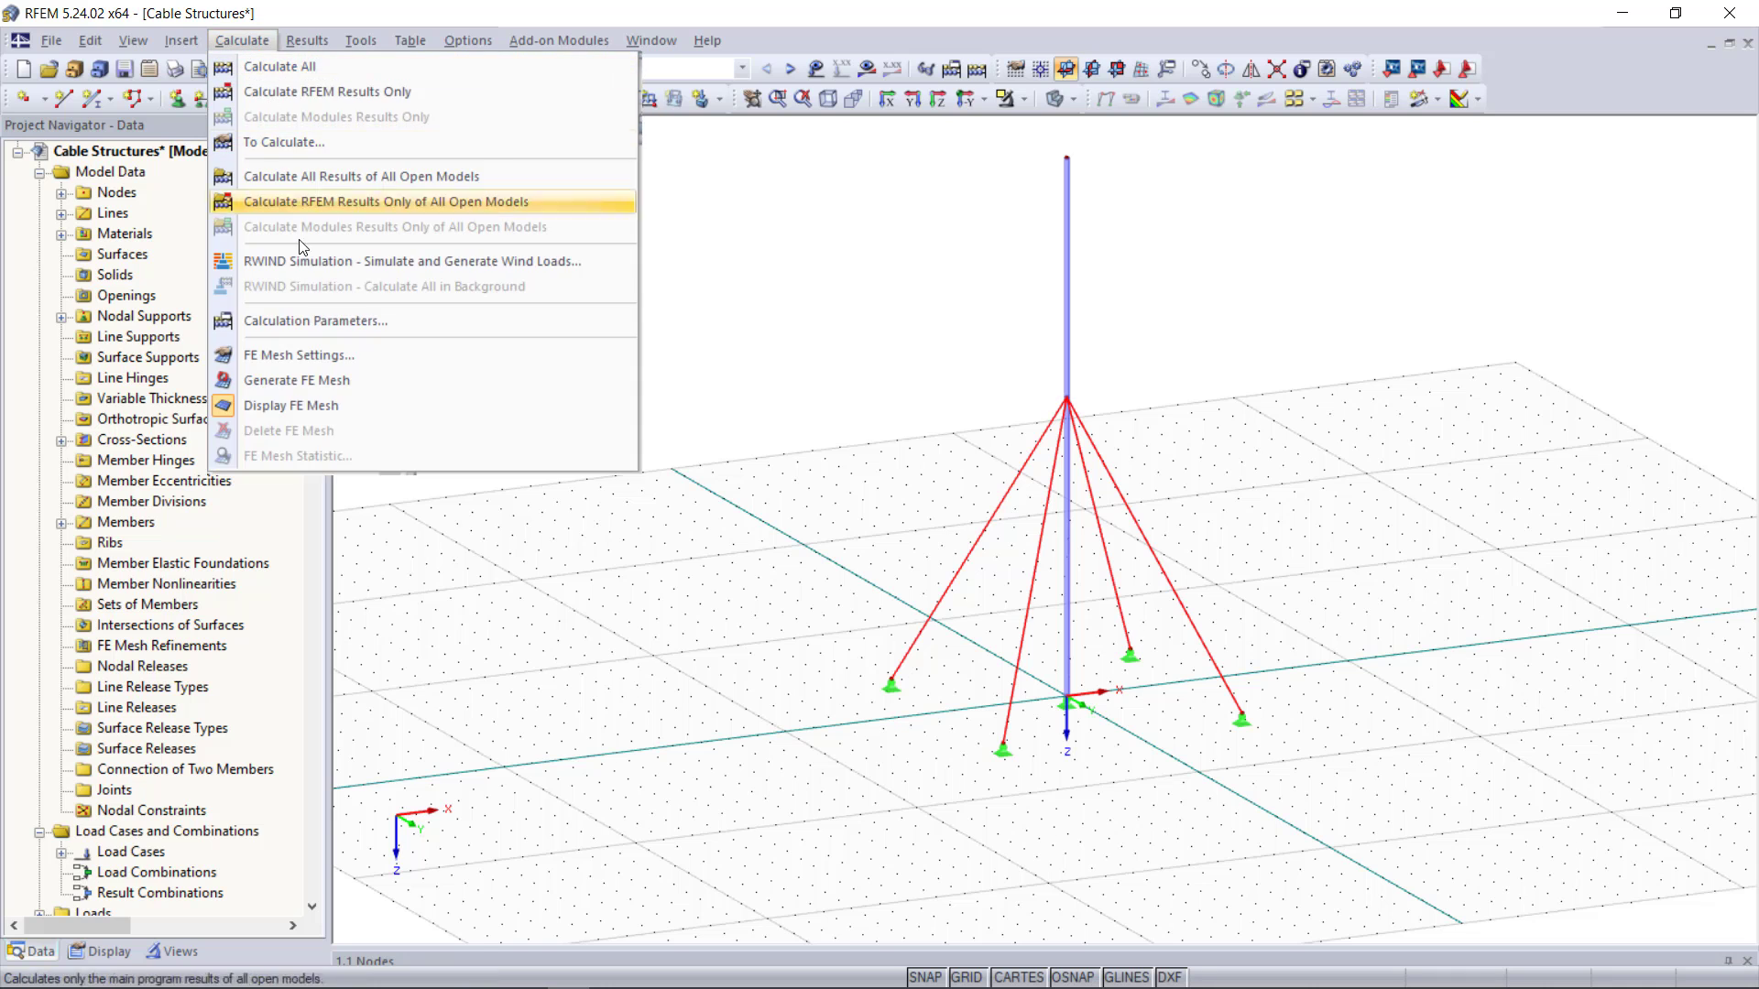
click(317, 320)
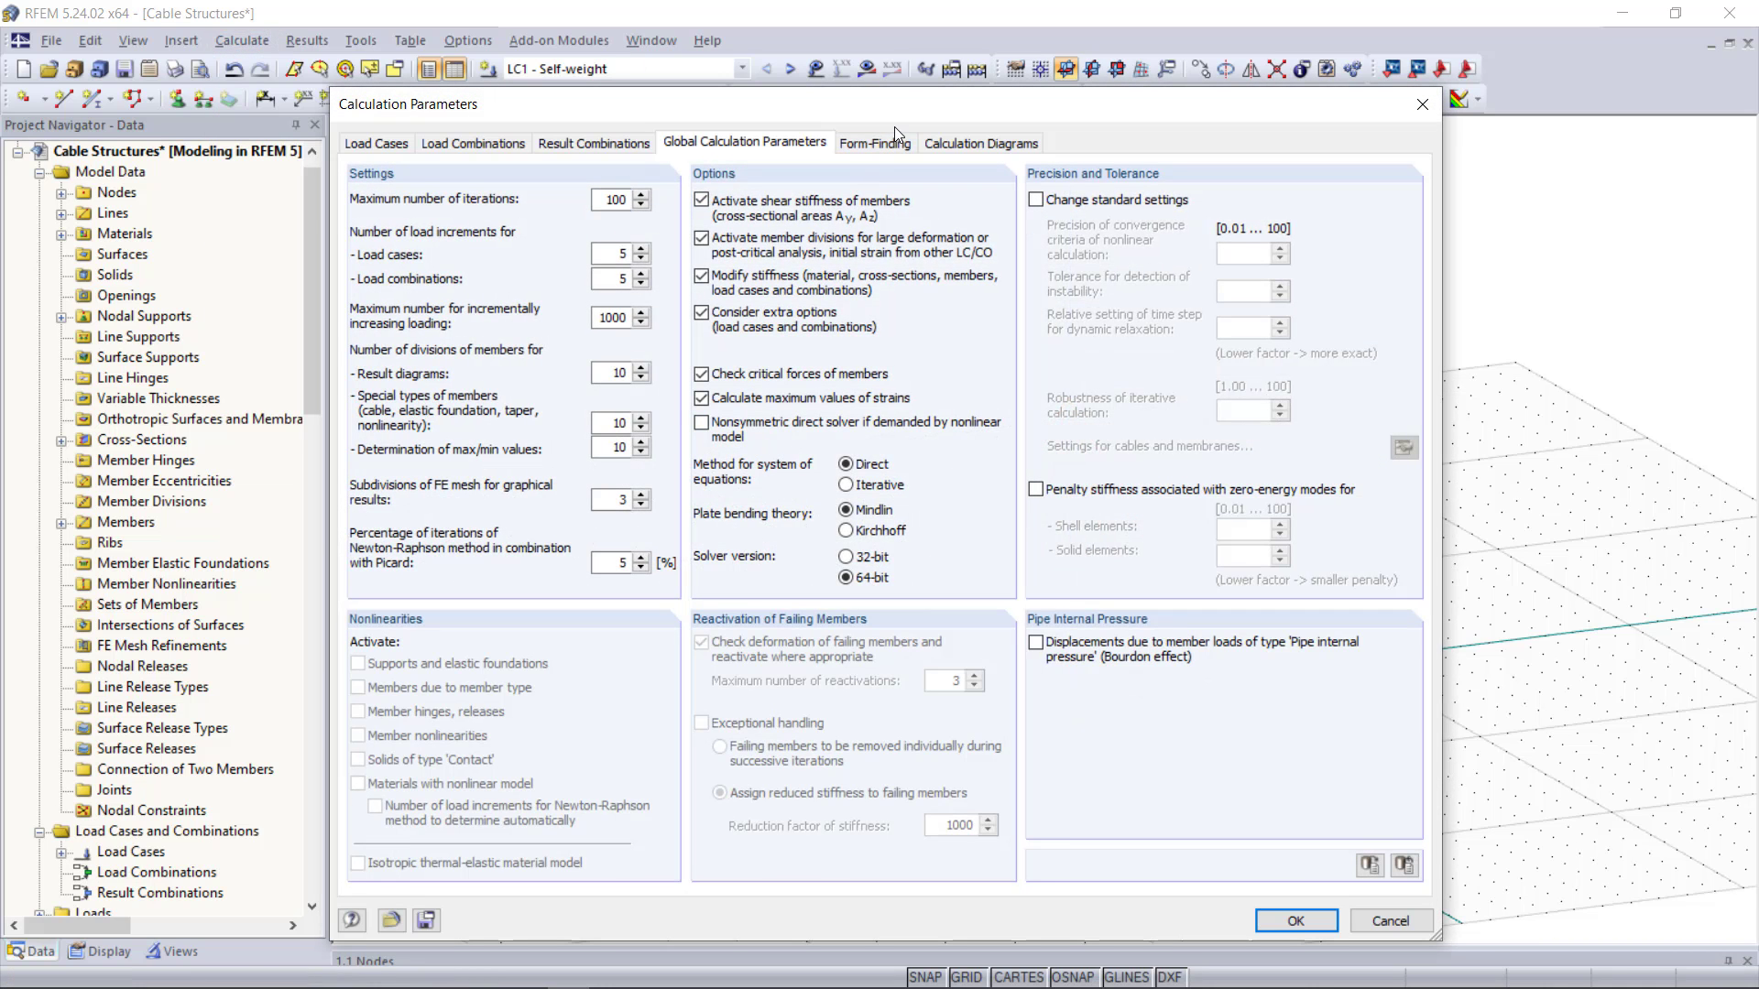
click(893, 138)
key(Tab)
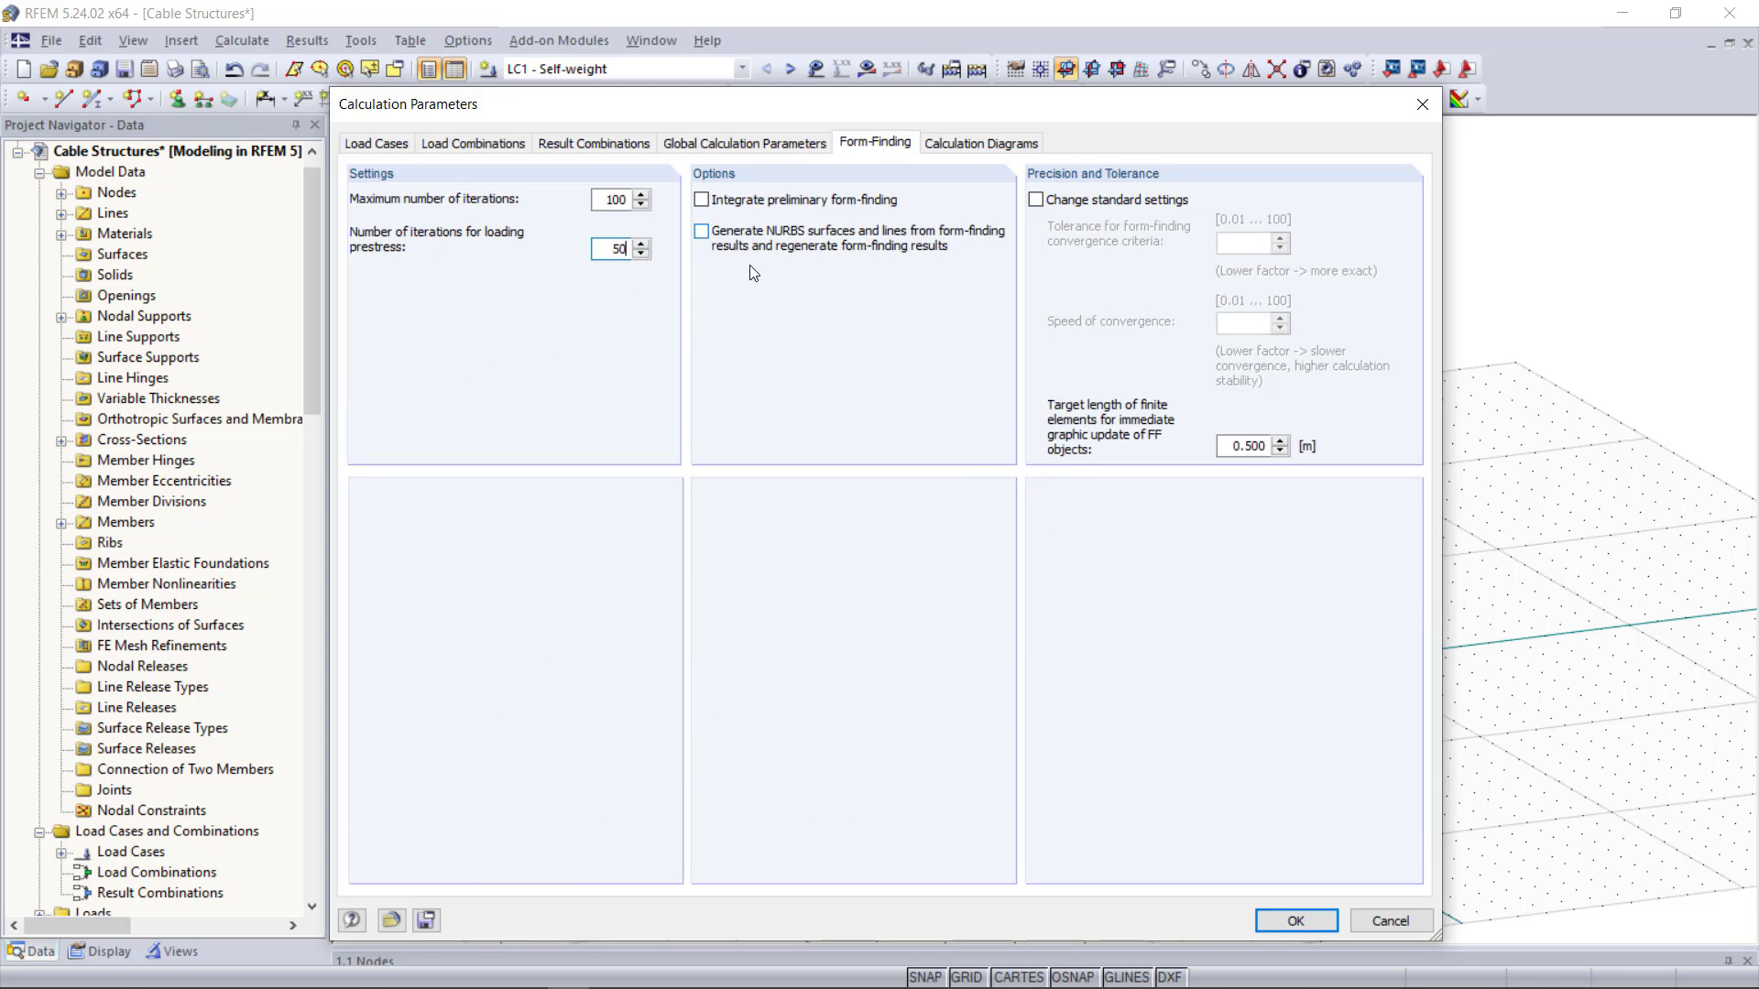
click(1036, 200)
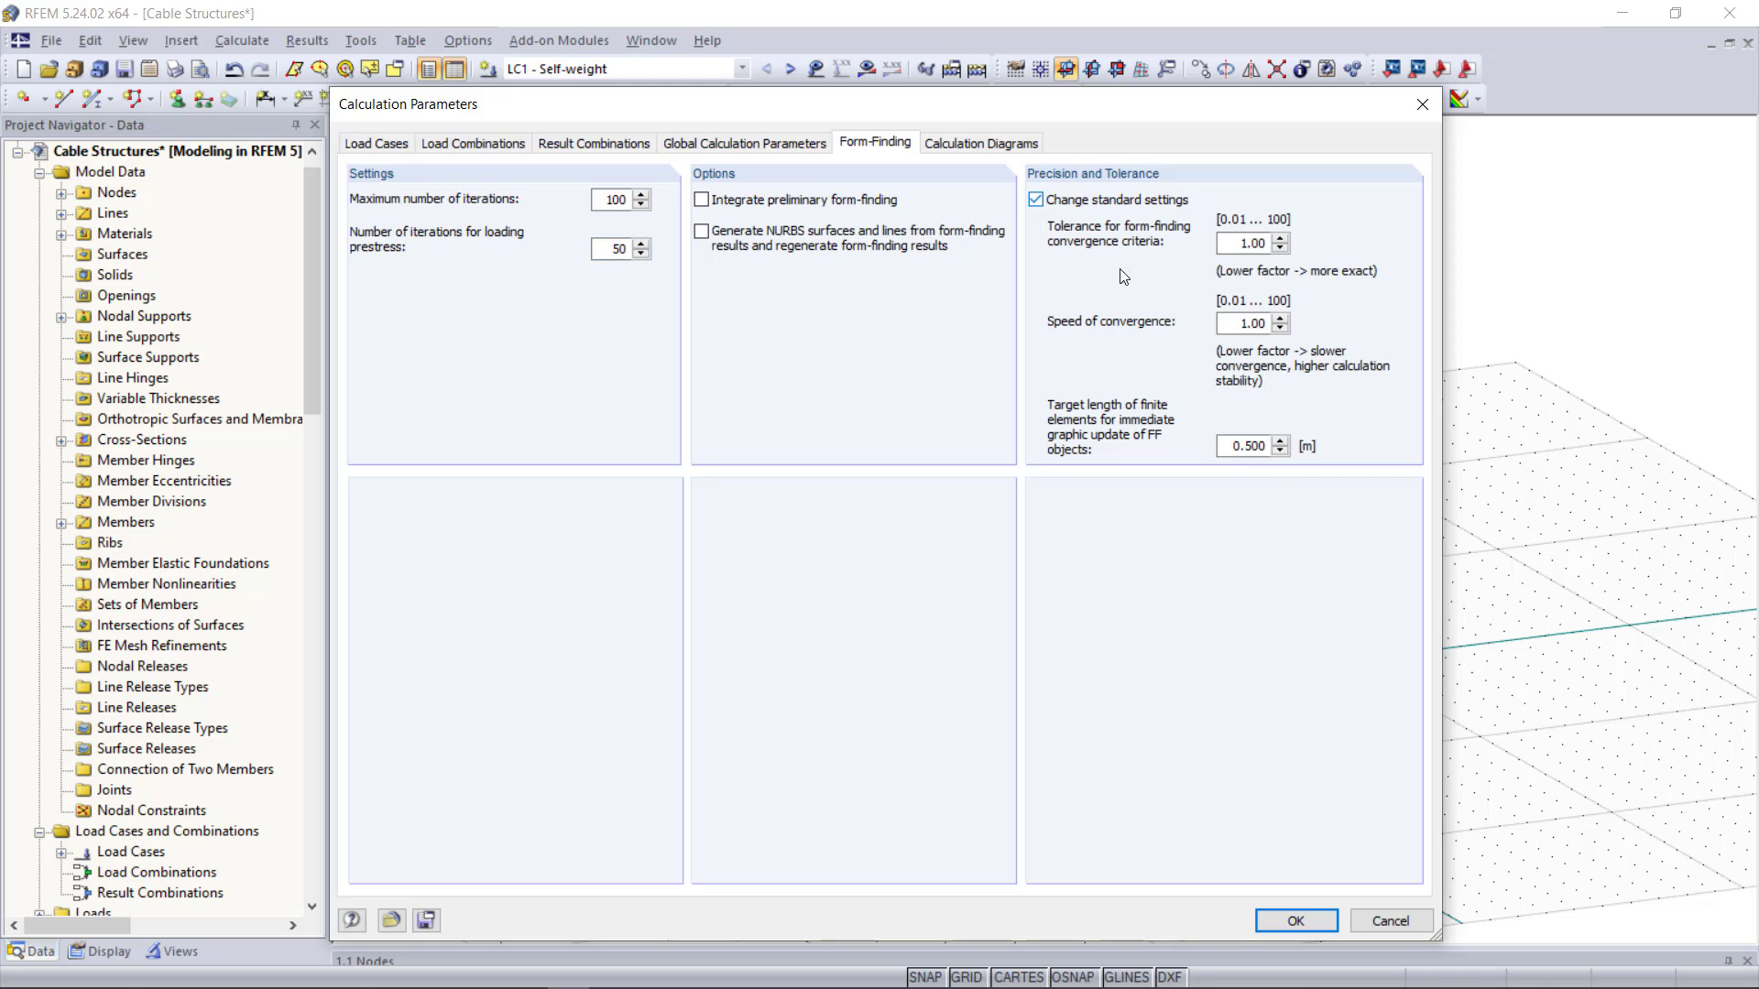
drag(1222, 323, 1357, 323)
text(0,1)
click(1309, 920)
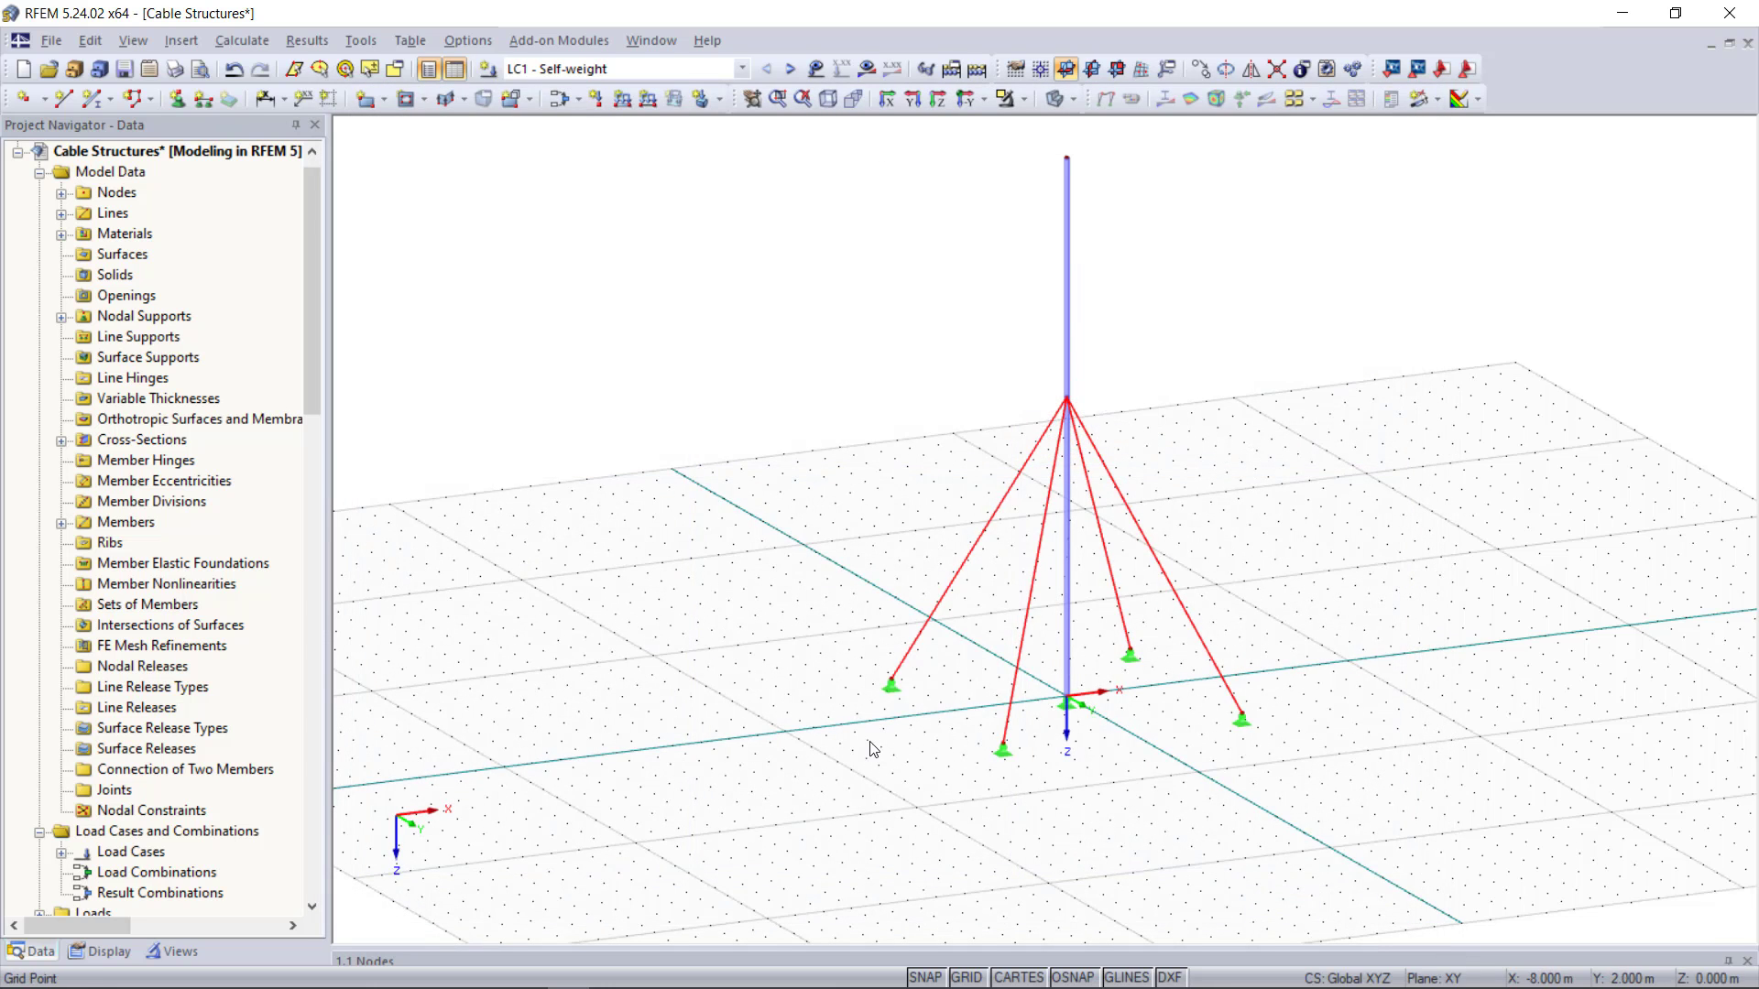
Step: Calculate load case LC1 and display its global deformations on the model
scroll(846, 664, down, 1)
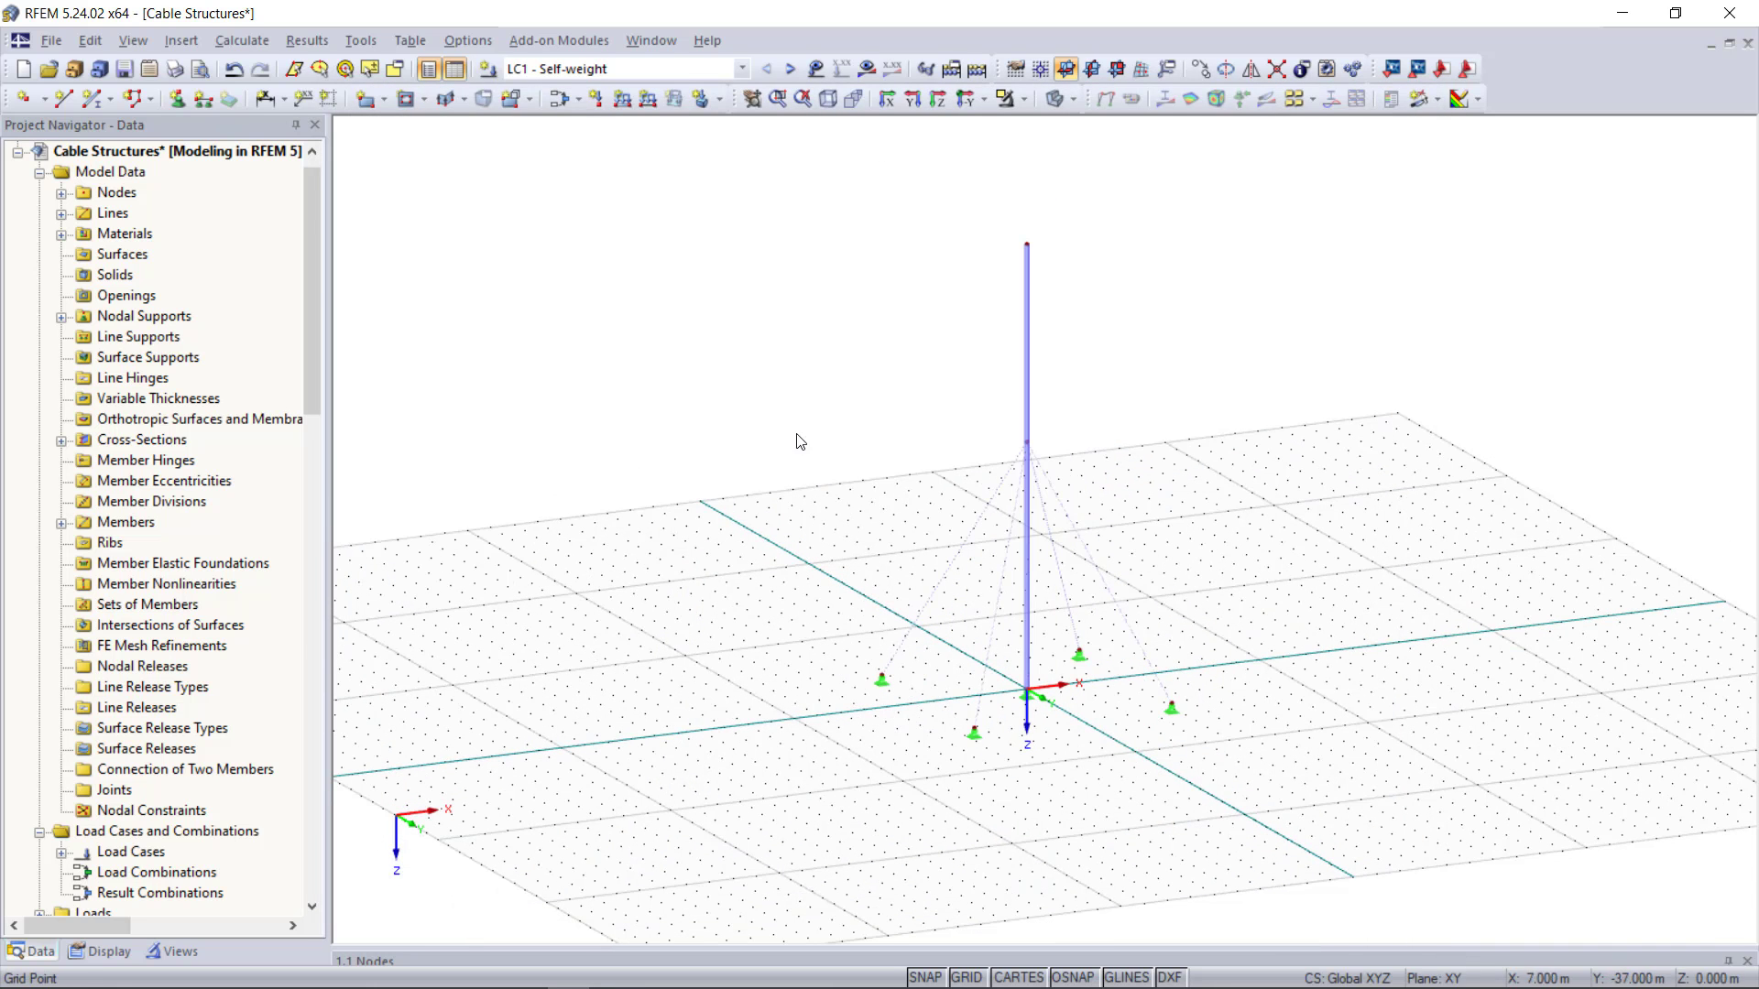
click(815, 70)
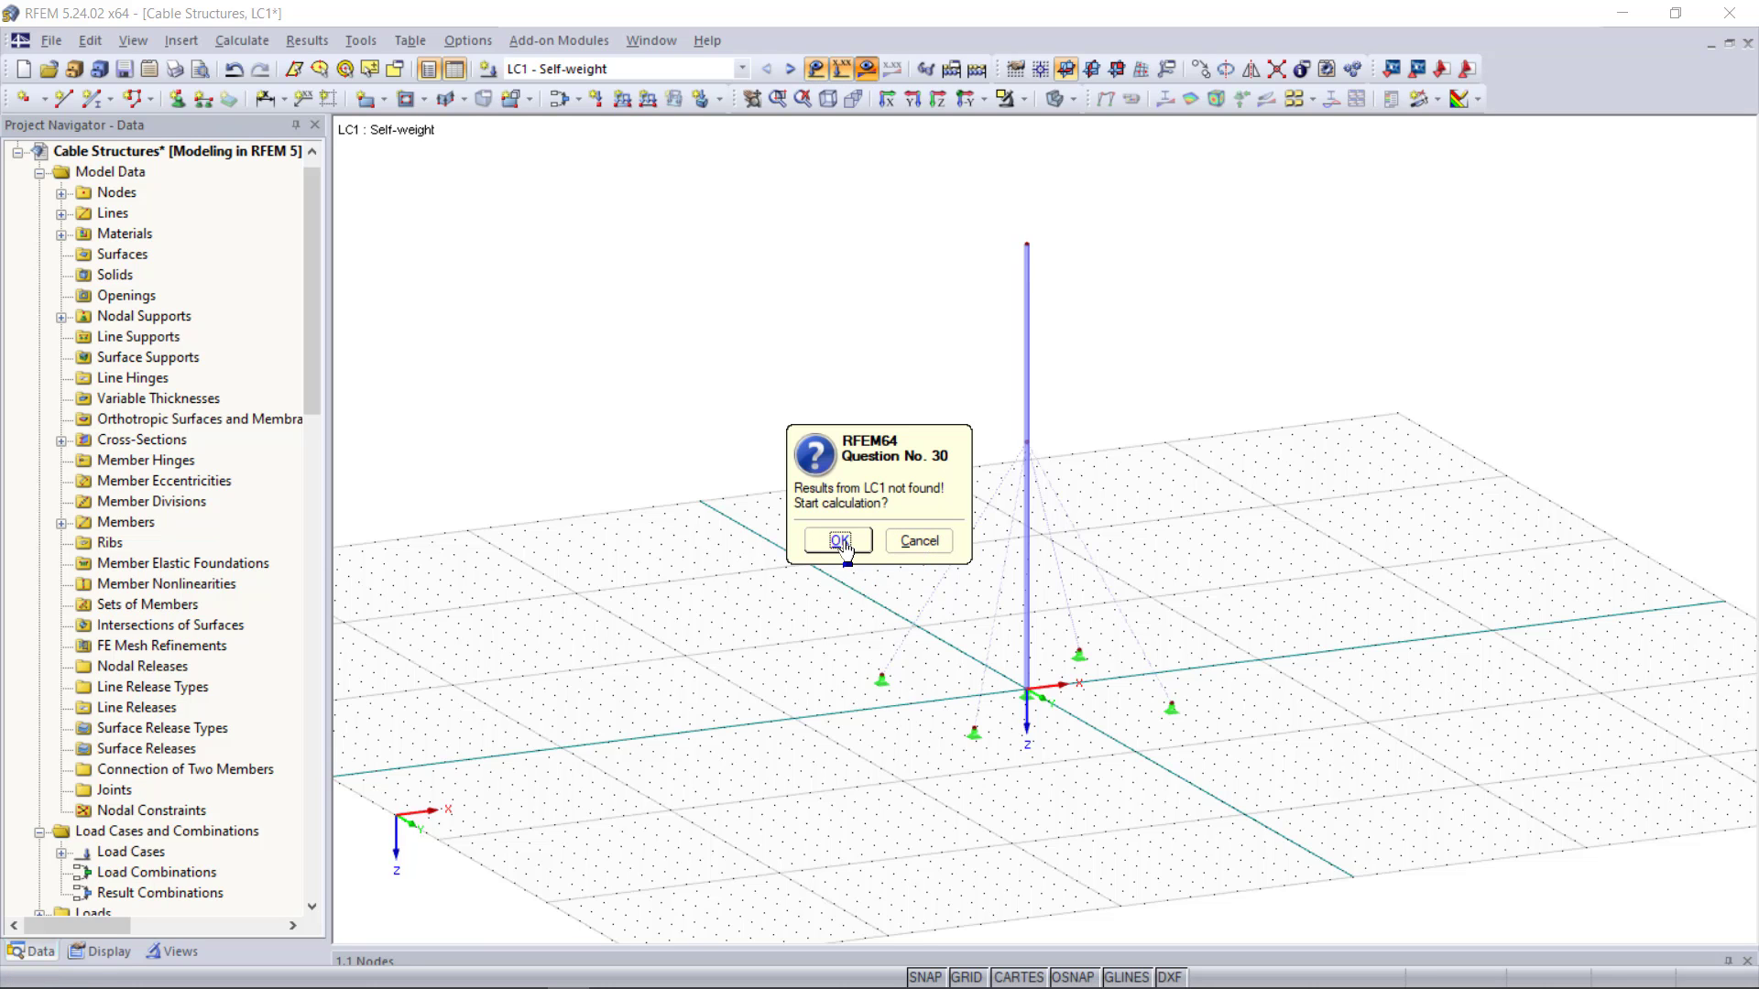
click(840, 542)
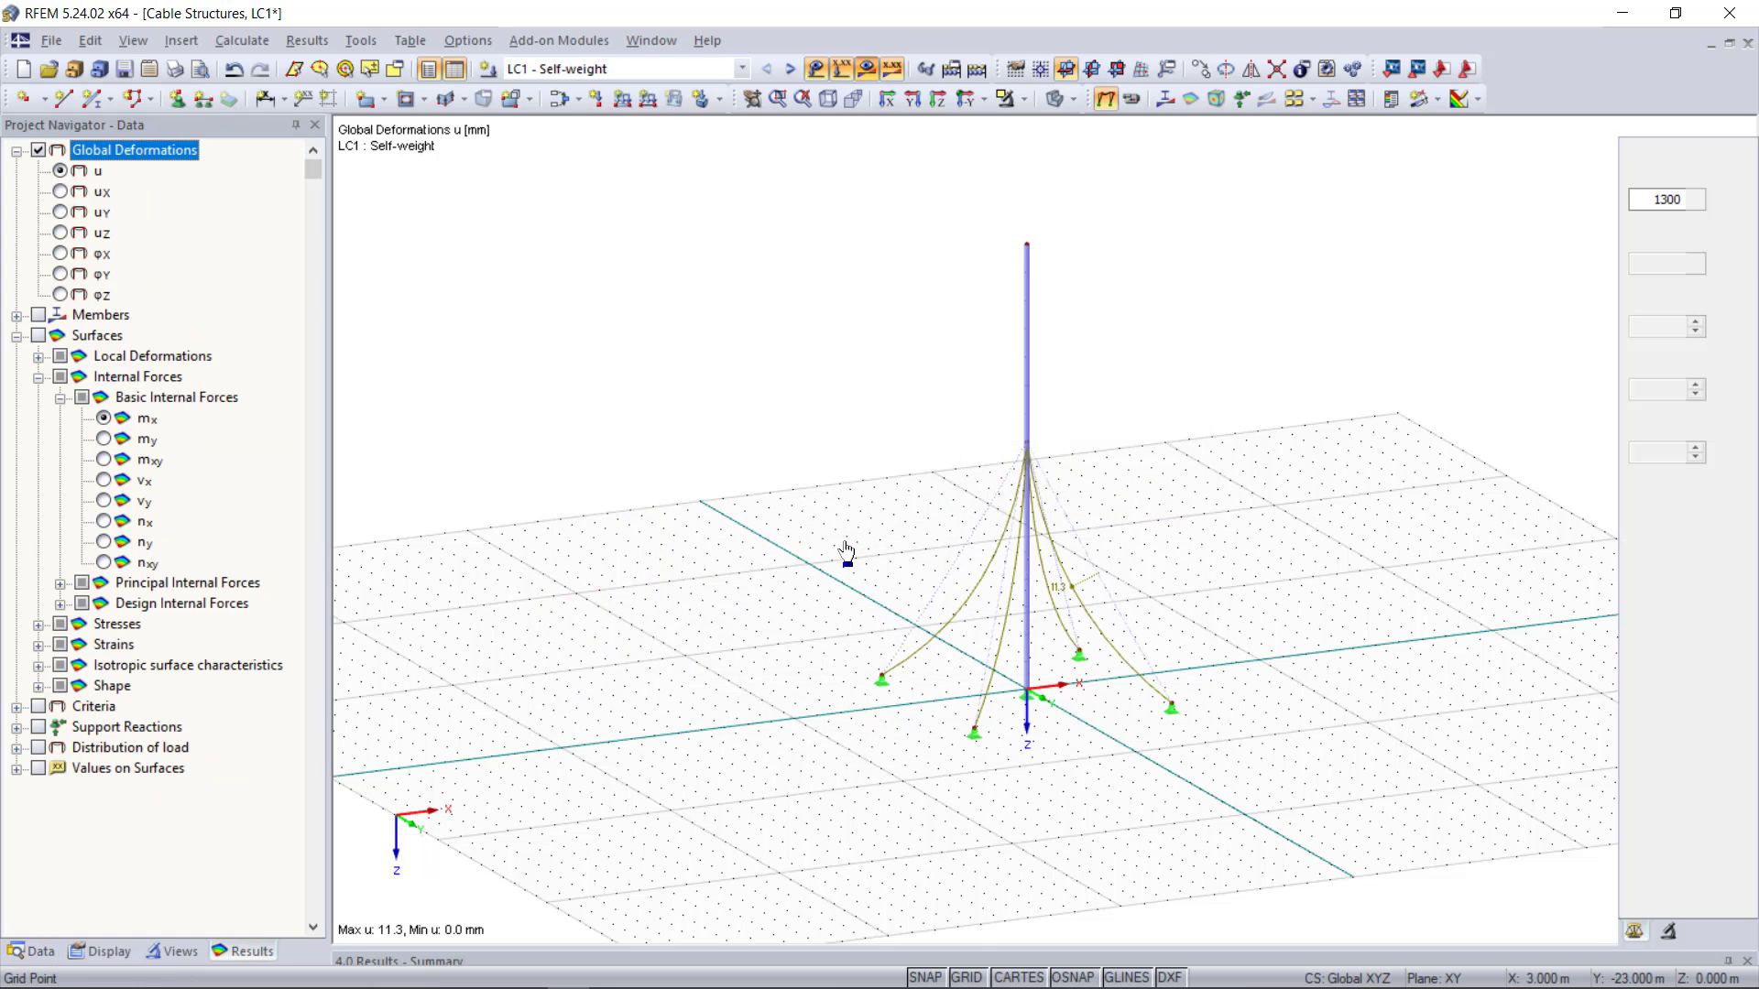
Step: Display the RF-FORM-FINDING results to examine the sagging shape of the cables
click(790, 70)
scroll(1098, 472, up, 3)
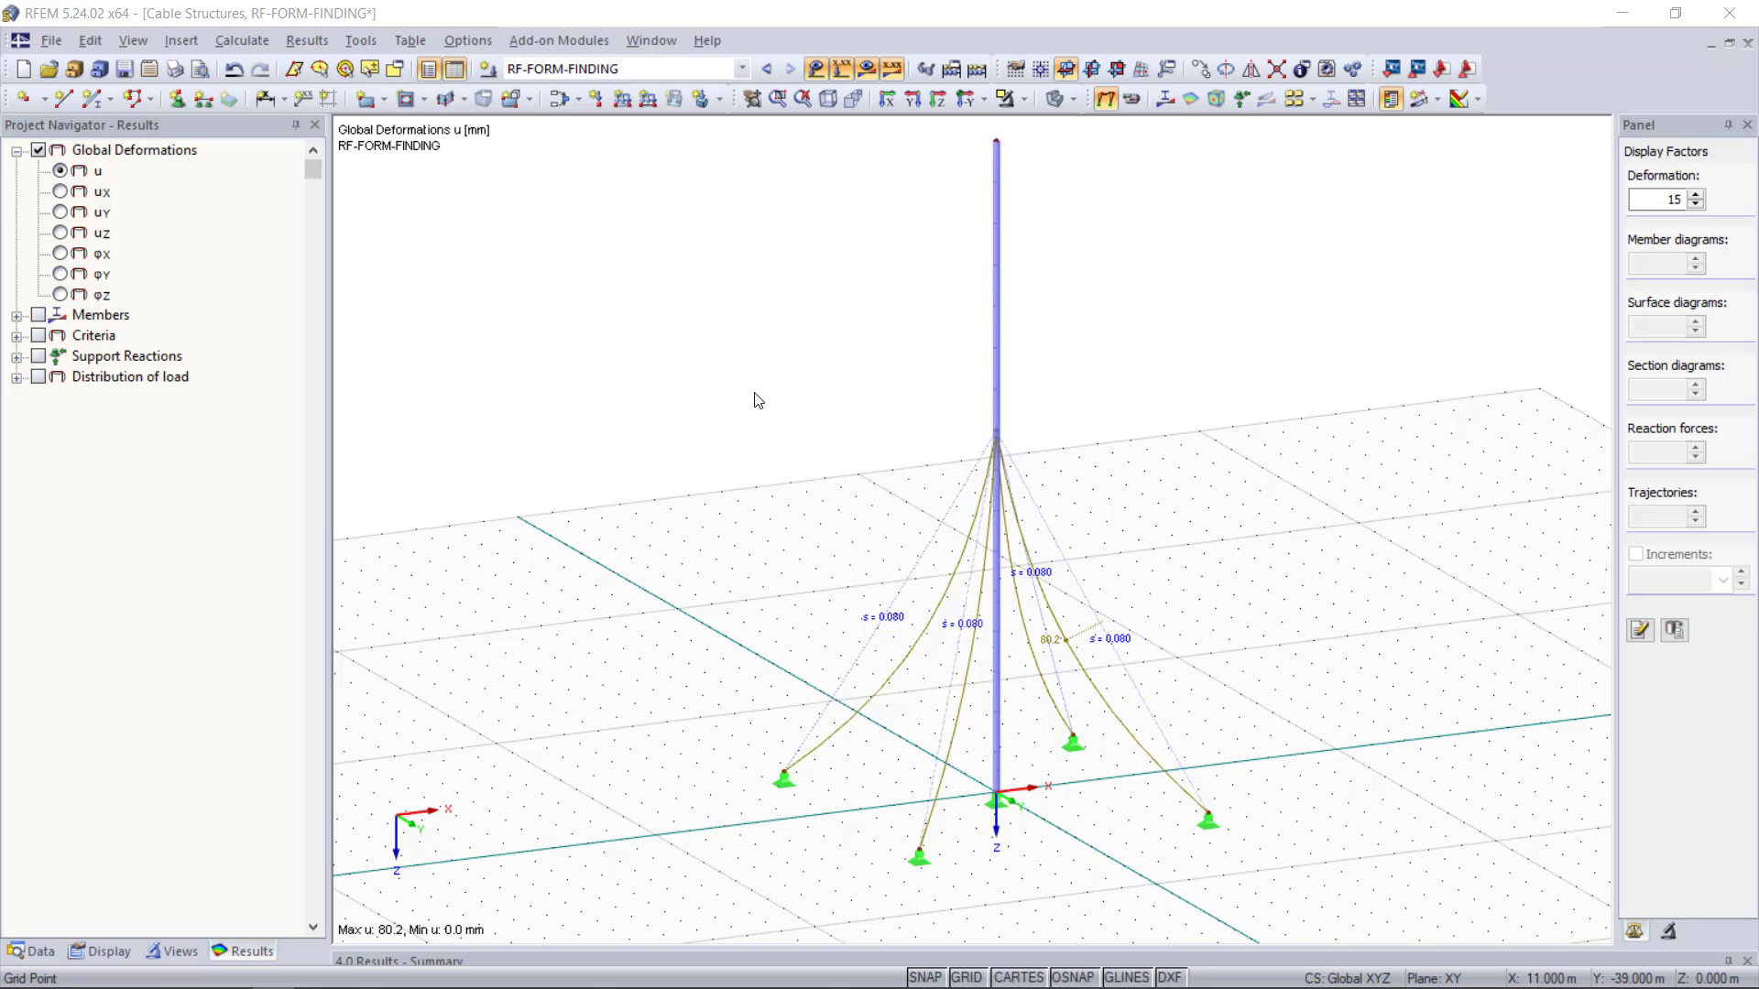
Step: Create load case LC2 with the description Wind and the Wind action category
click(493, 77)
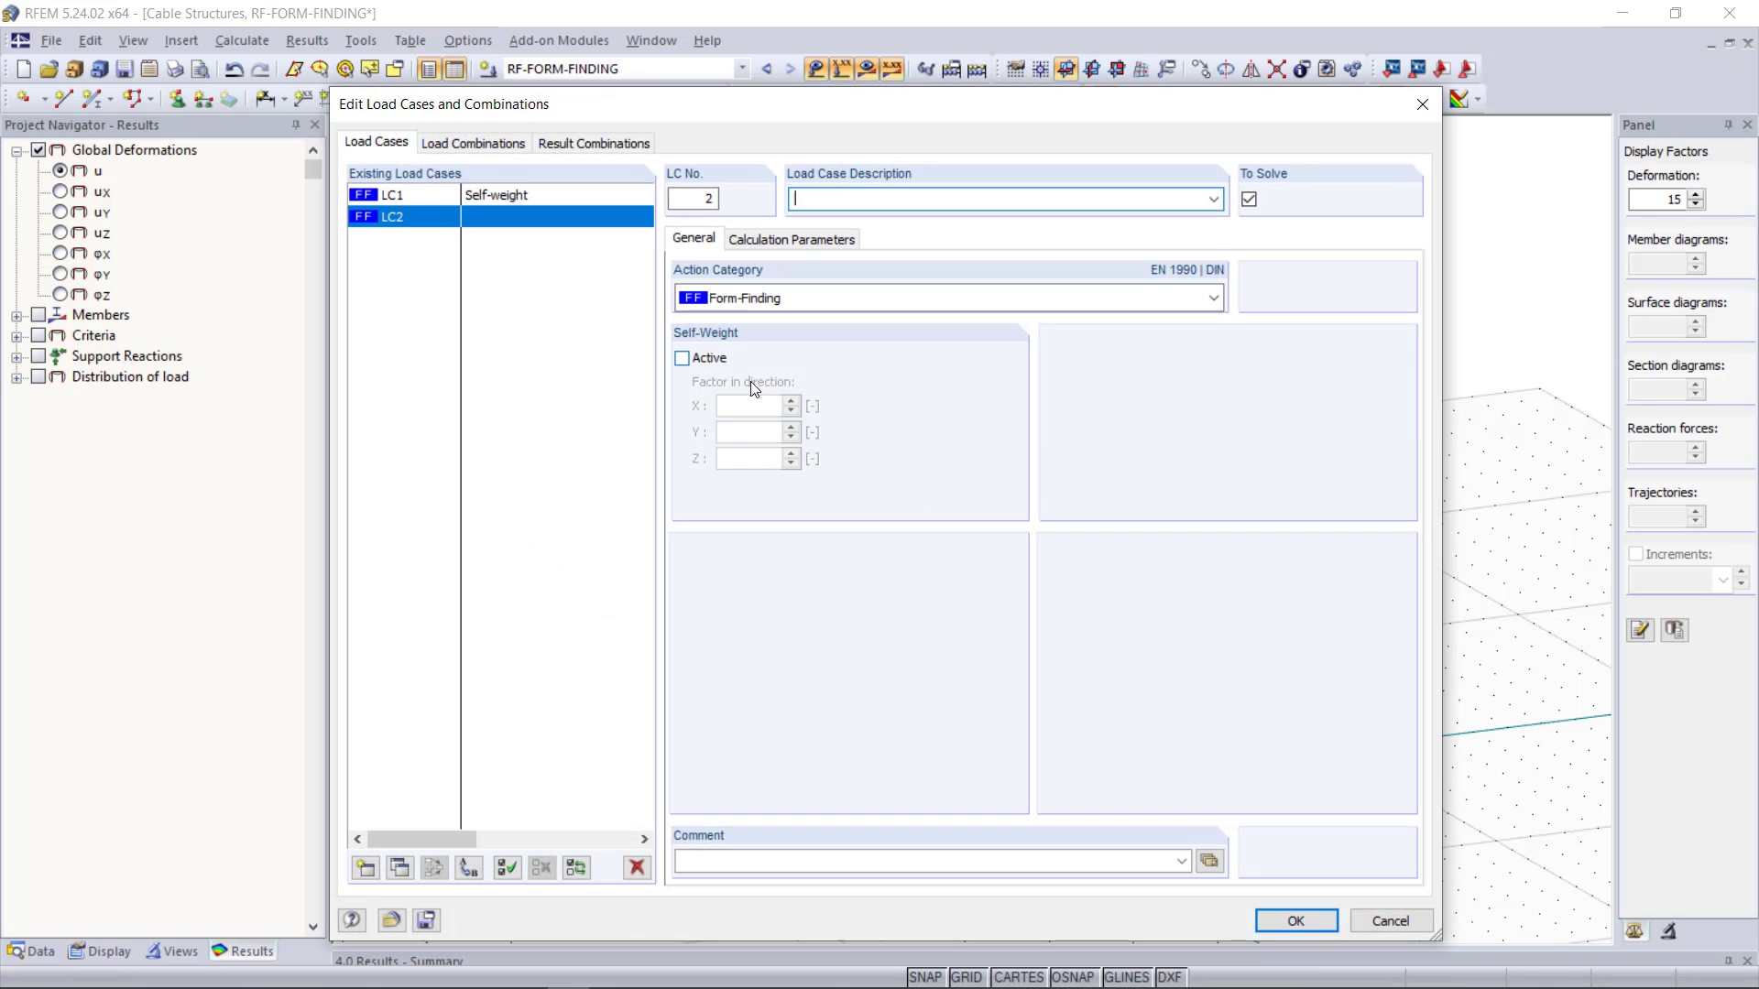
click(1213, 200)
click(1070, 279)
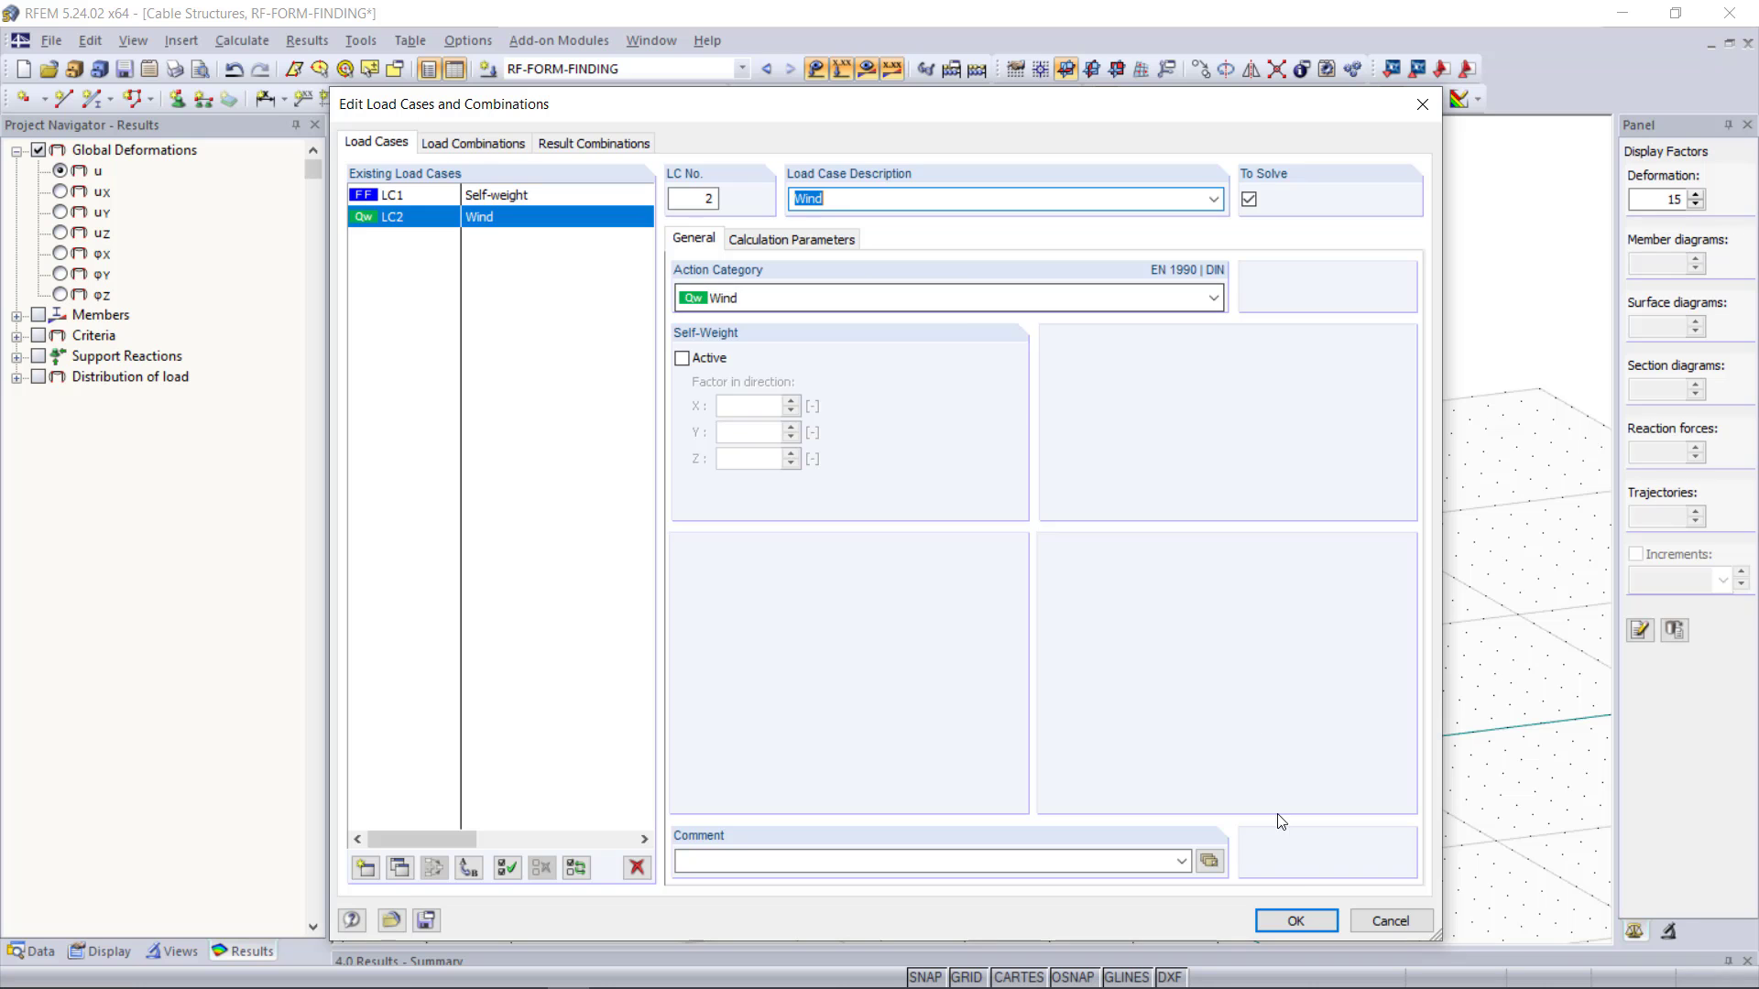
click(1291, 919)
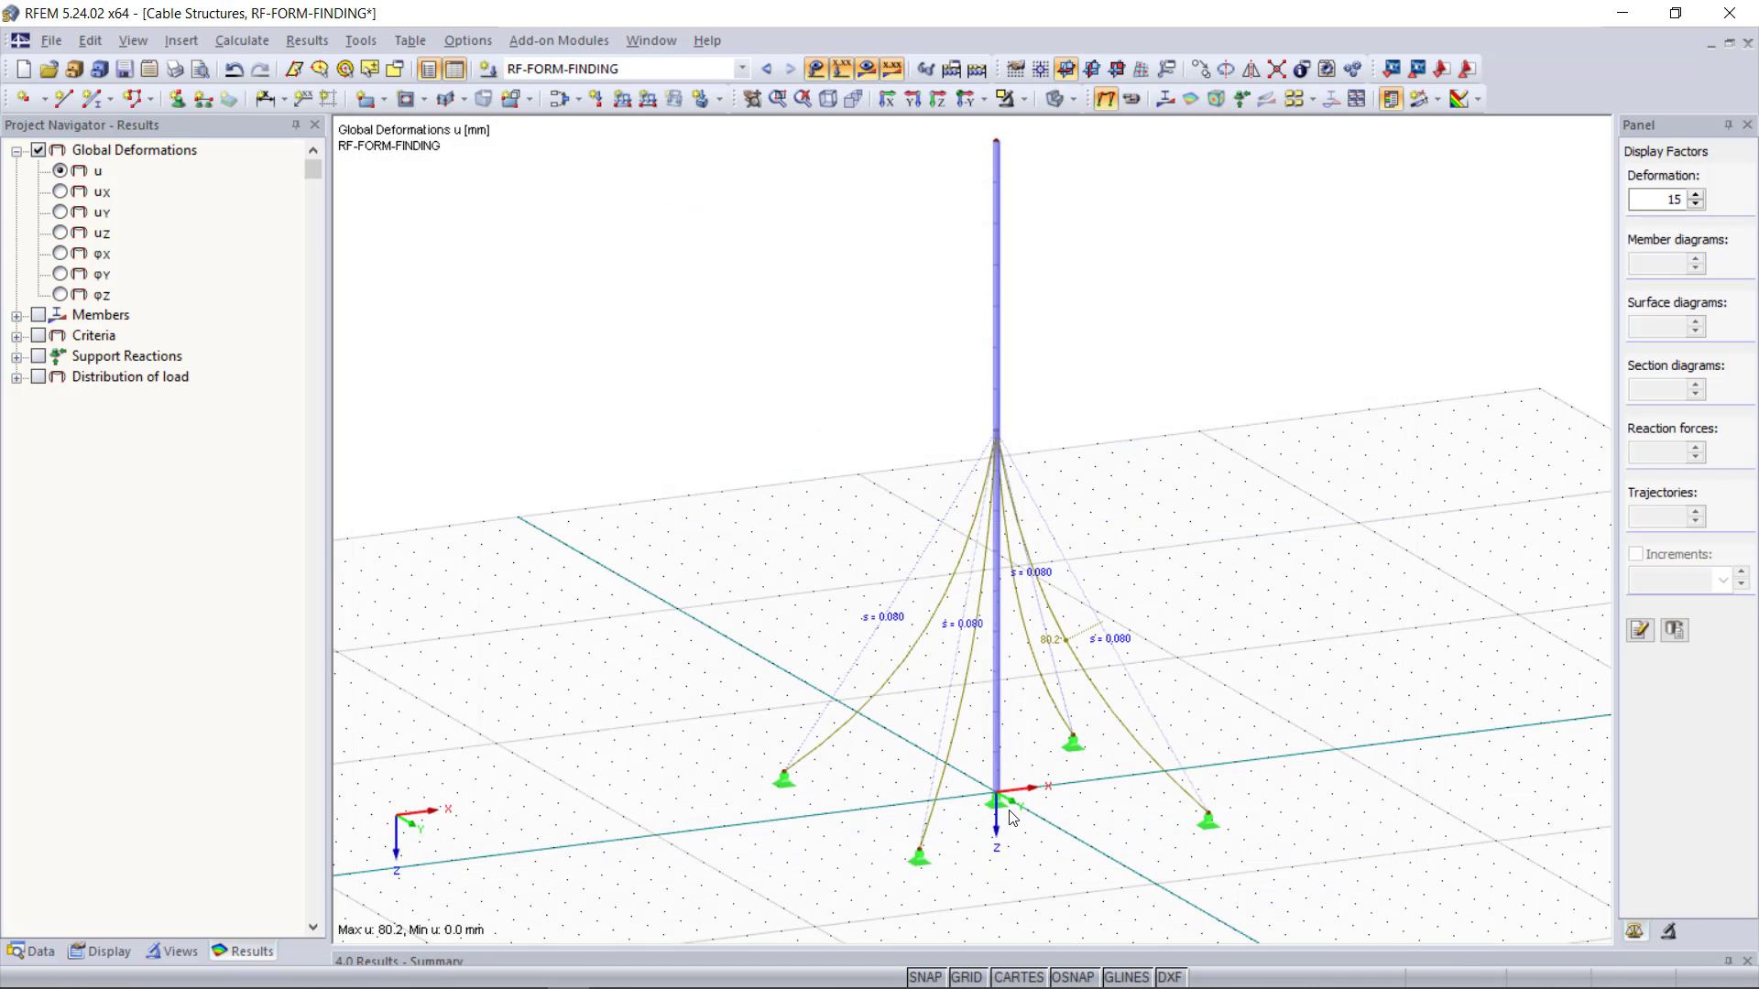
Step: Apply a nodal load with a PX force of 2 kN to the top node of the mast in LC2
click(596, 99)
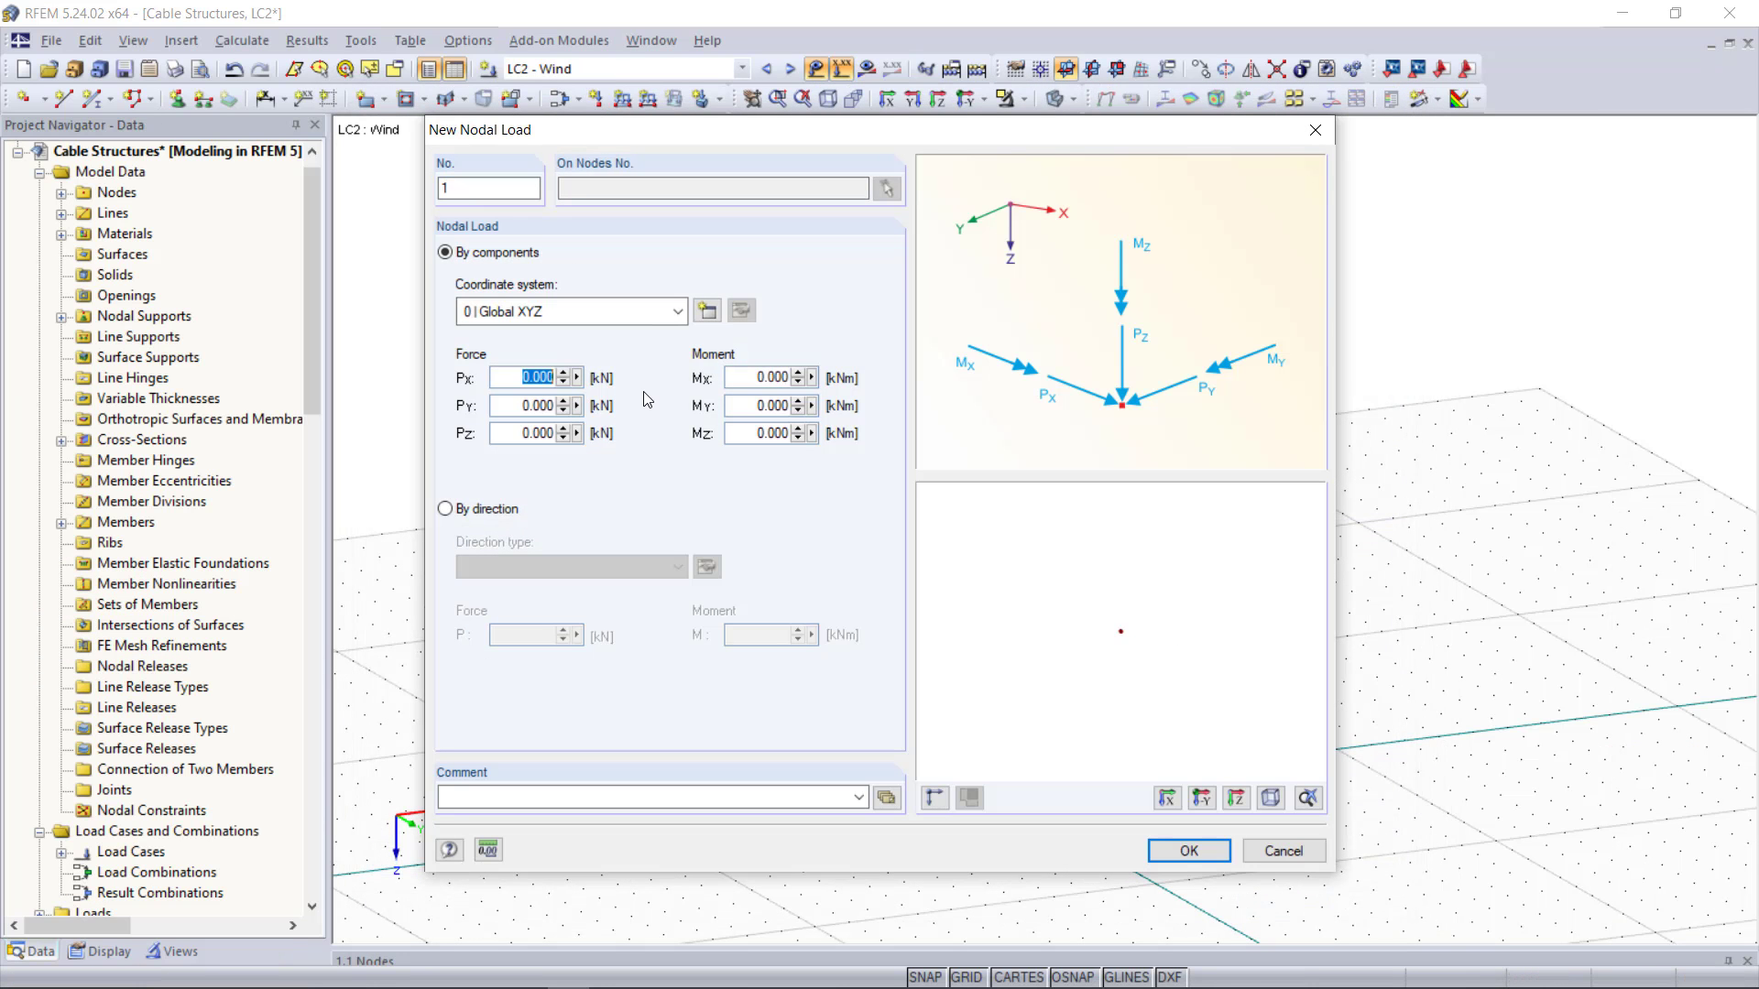
text(2)
click(1185, 853)
click(973, 201)
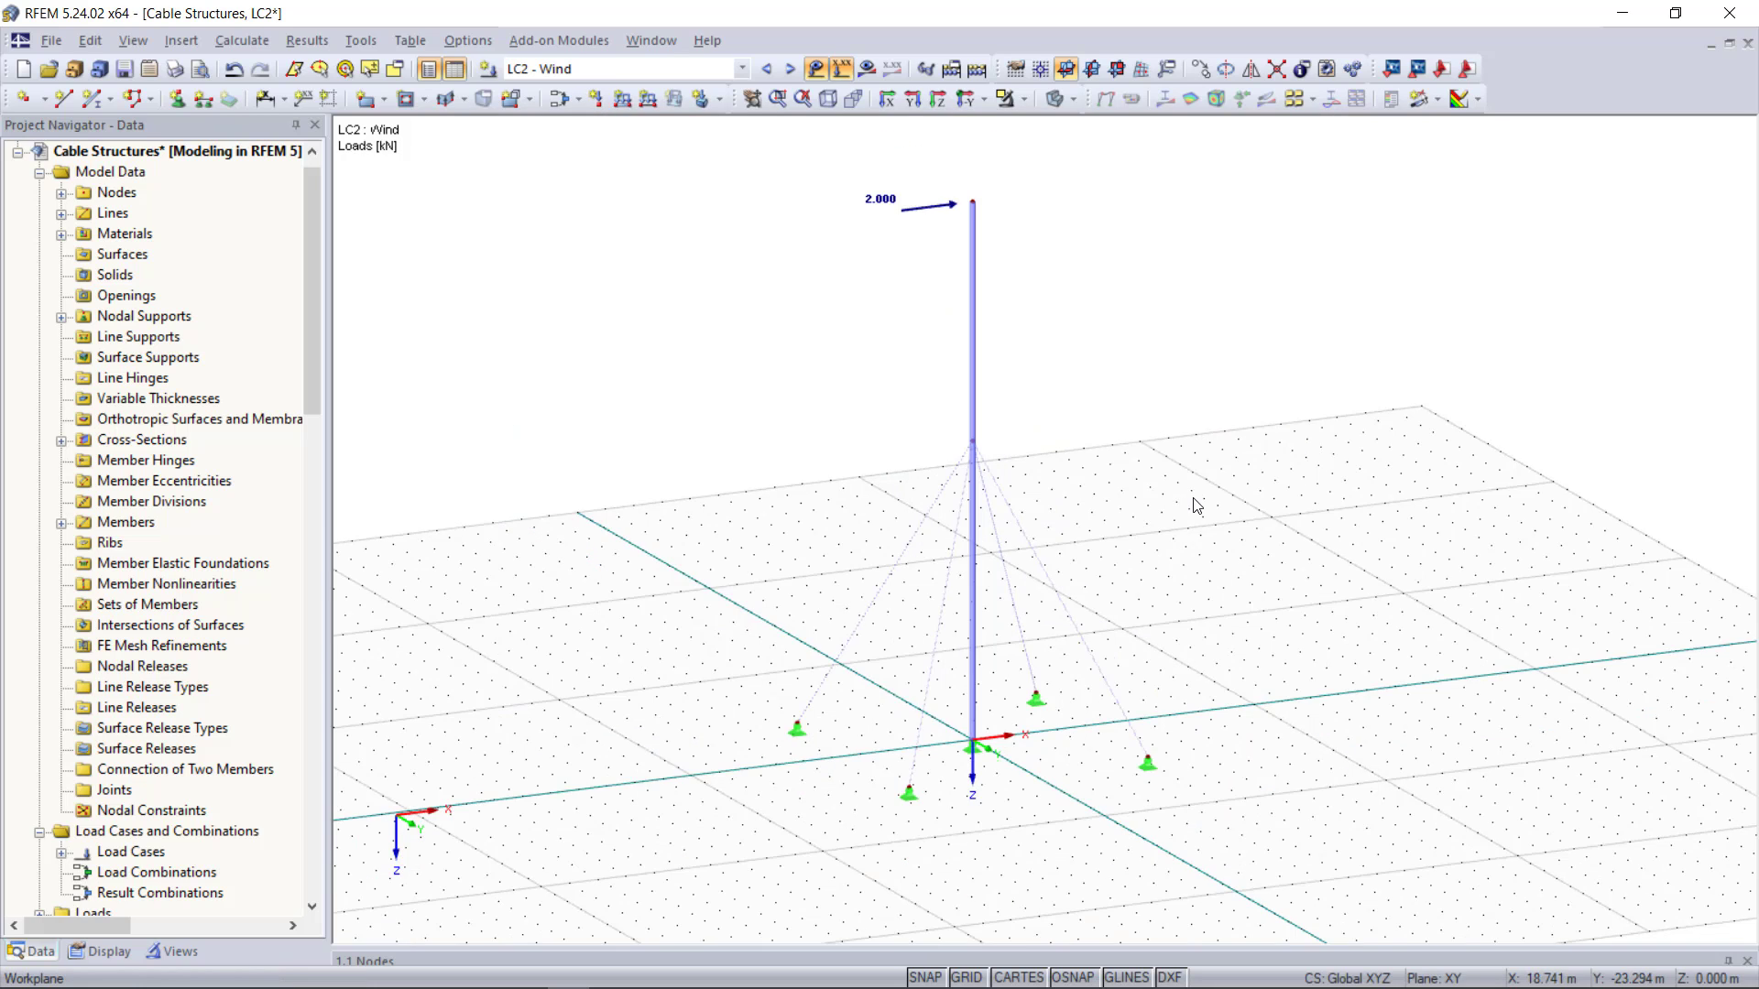
Step: Calculate load case LC2 - Wind and view its global deformations on the structure
click(865, 69)
click(839, 542)
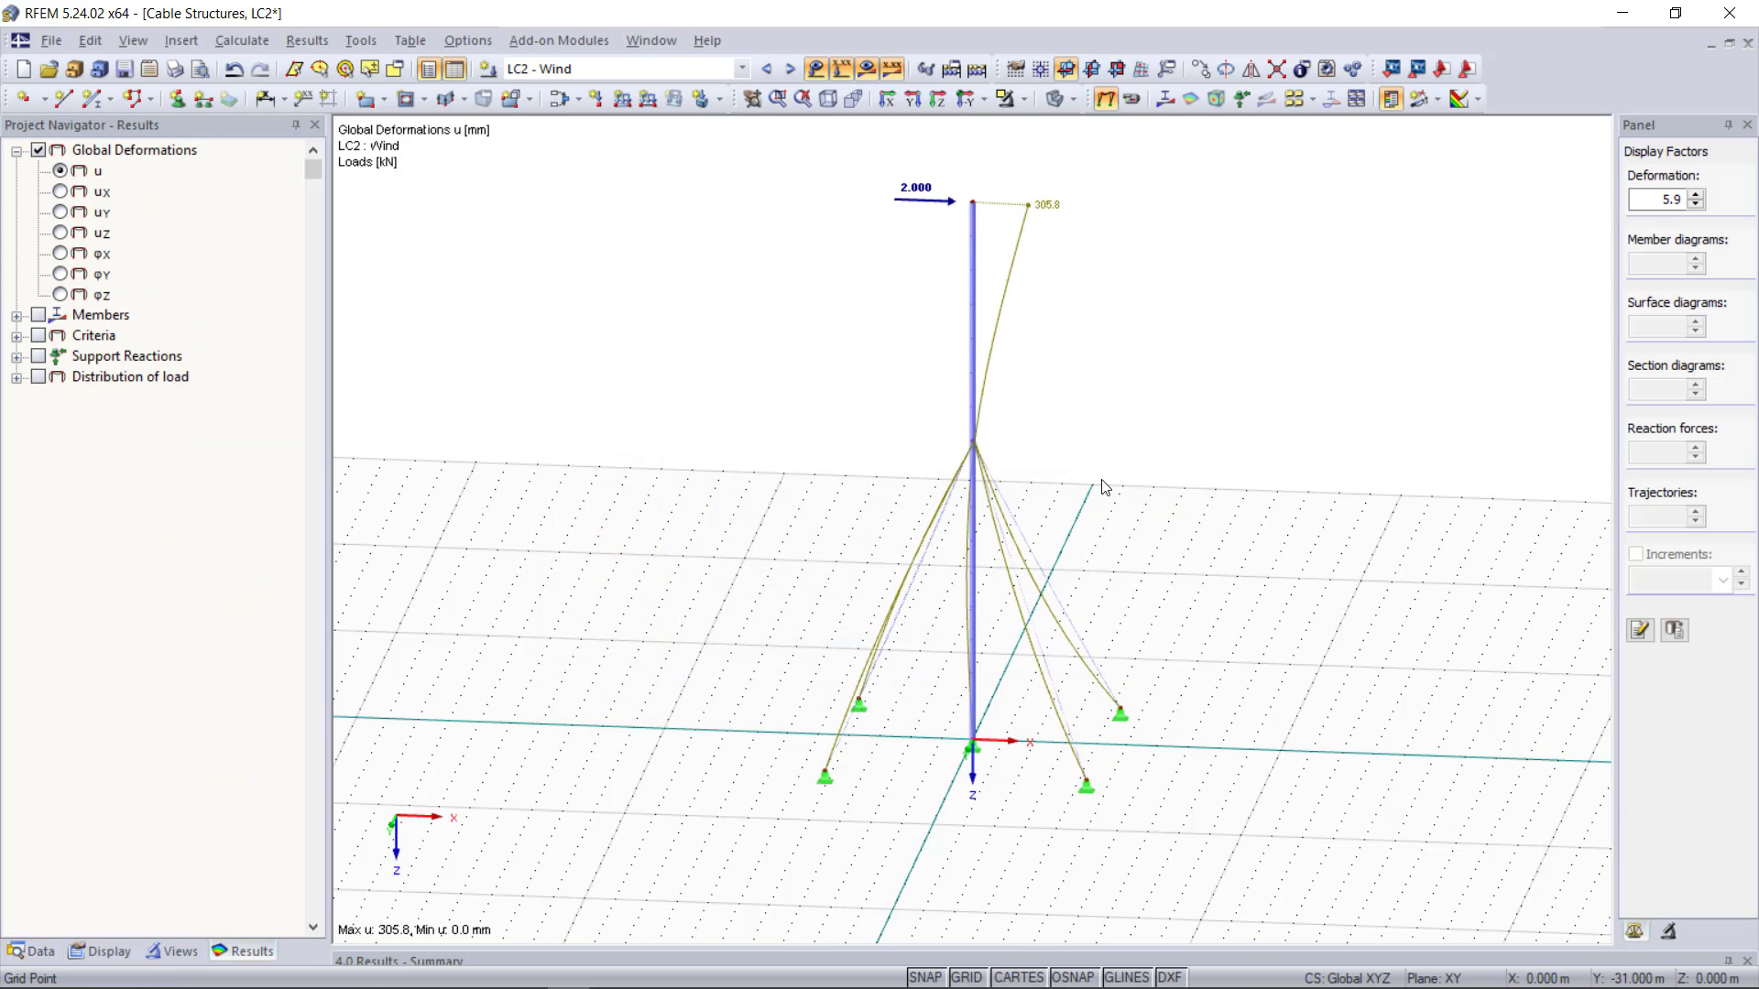
Step: Examine the members' axial forces N for the wind load case and return to the global deformations u
click(18, 316)
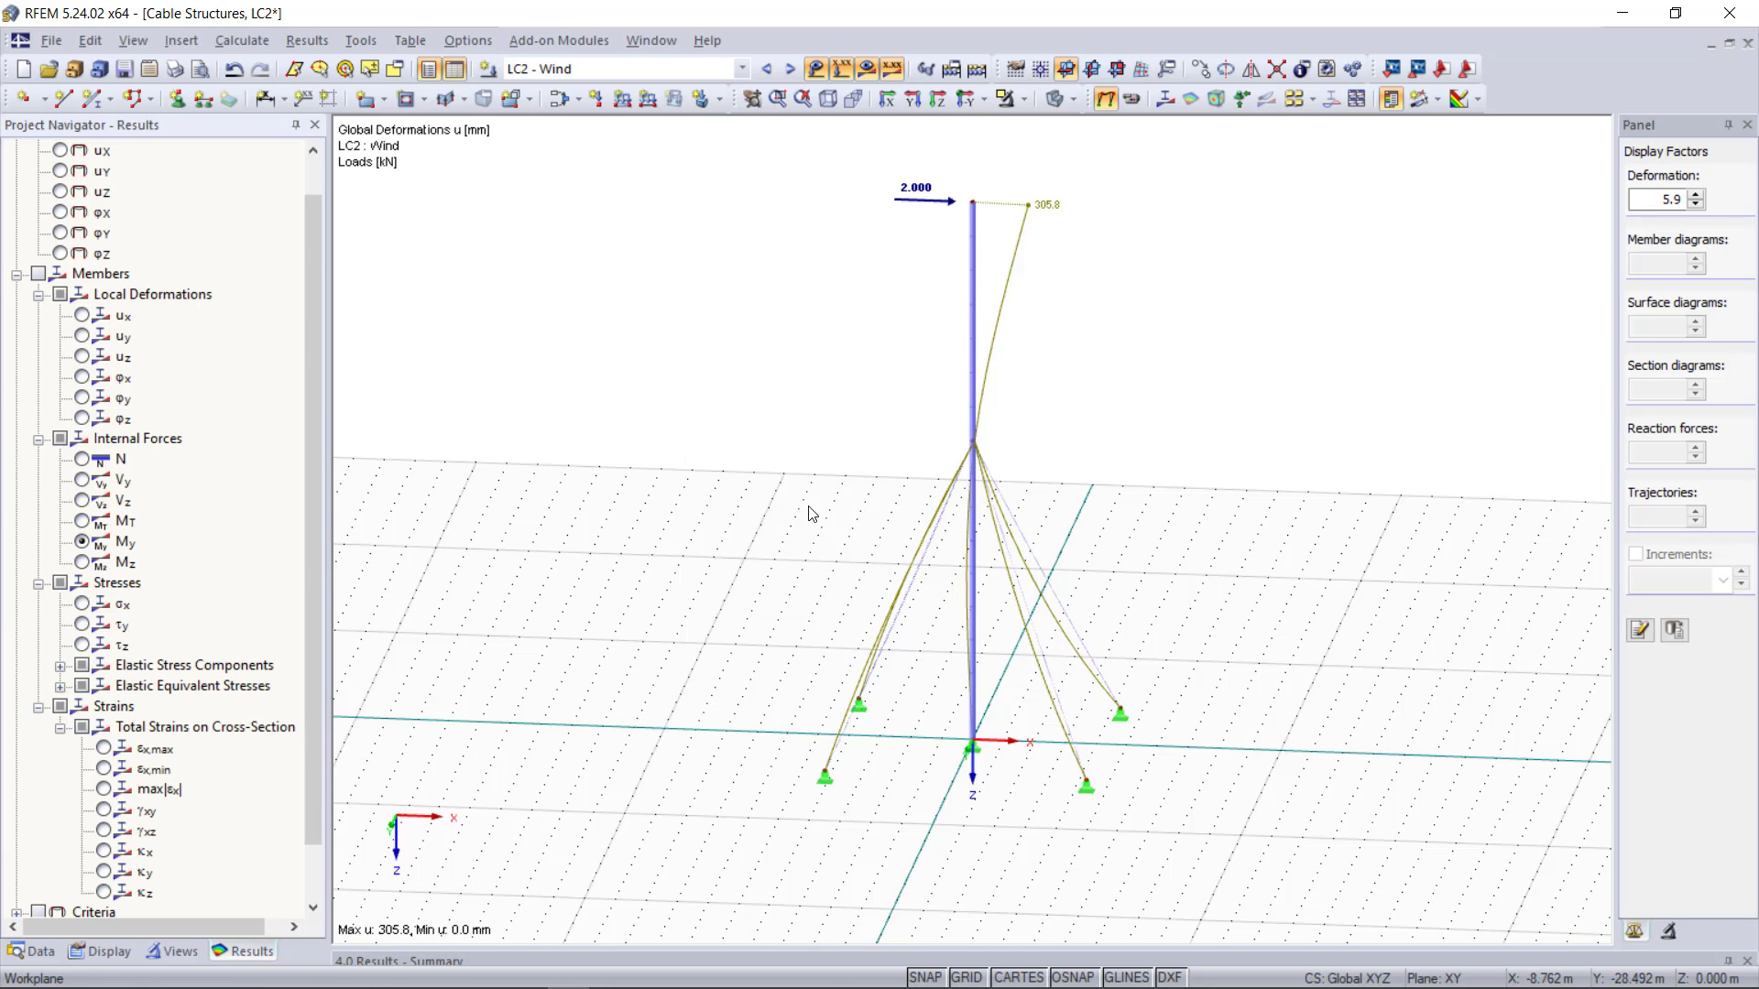
click(81, 453)
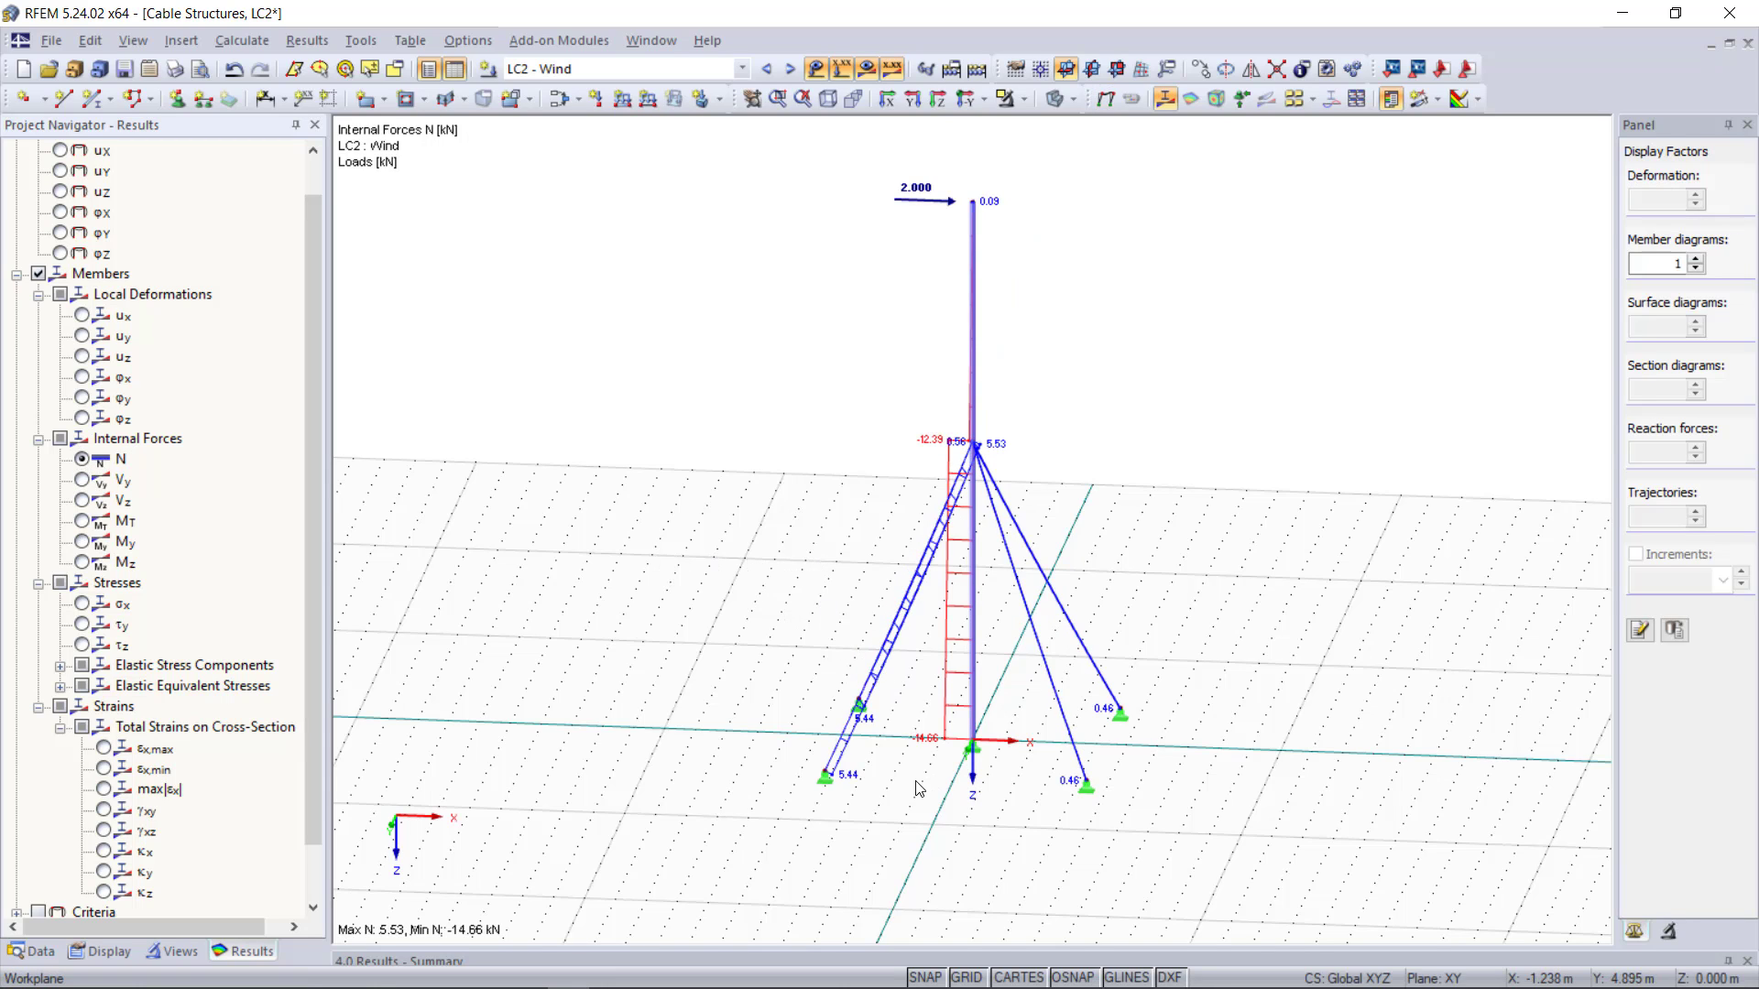
ctrl+middle_drag(918, 788, 805, 782)
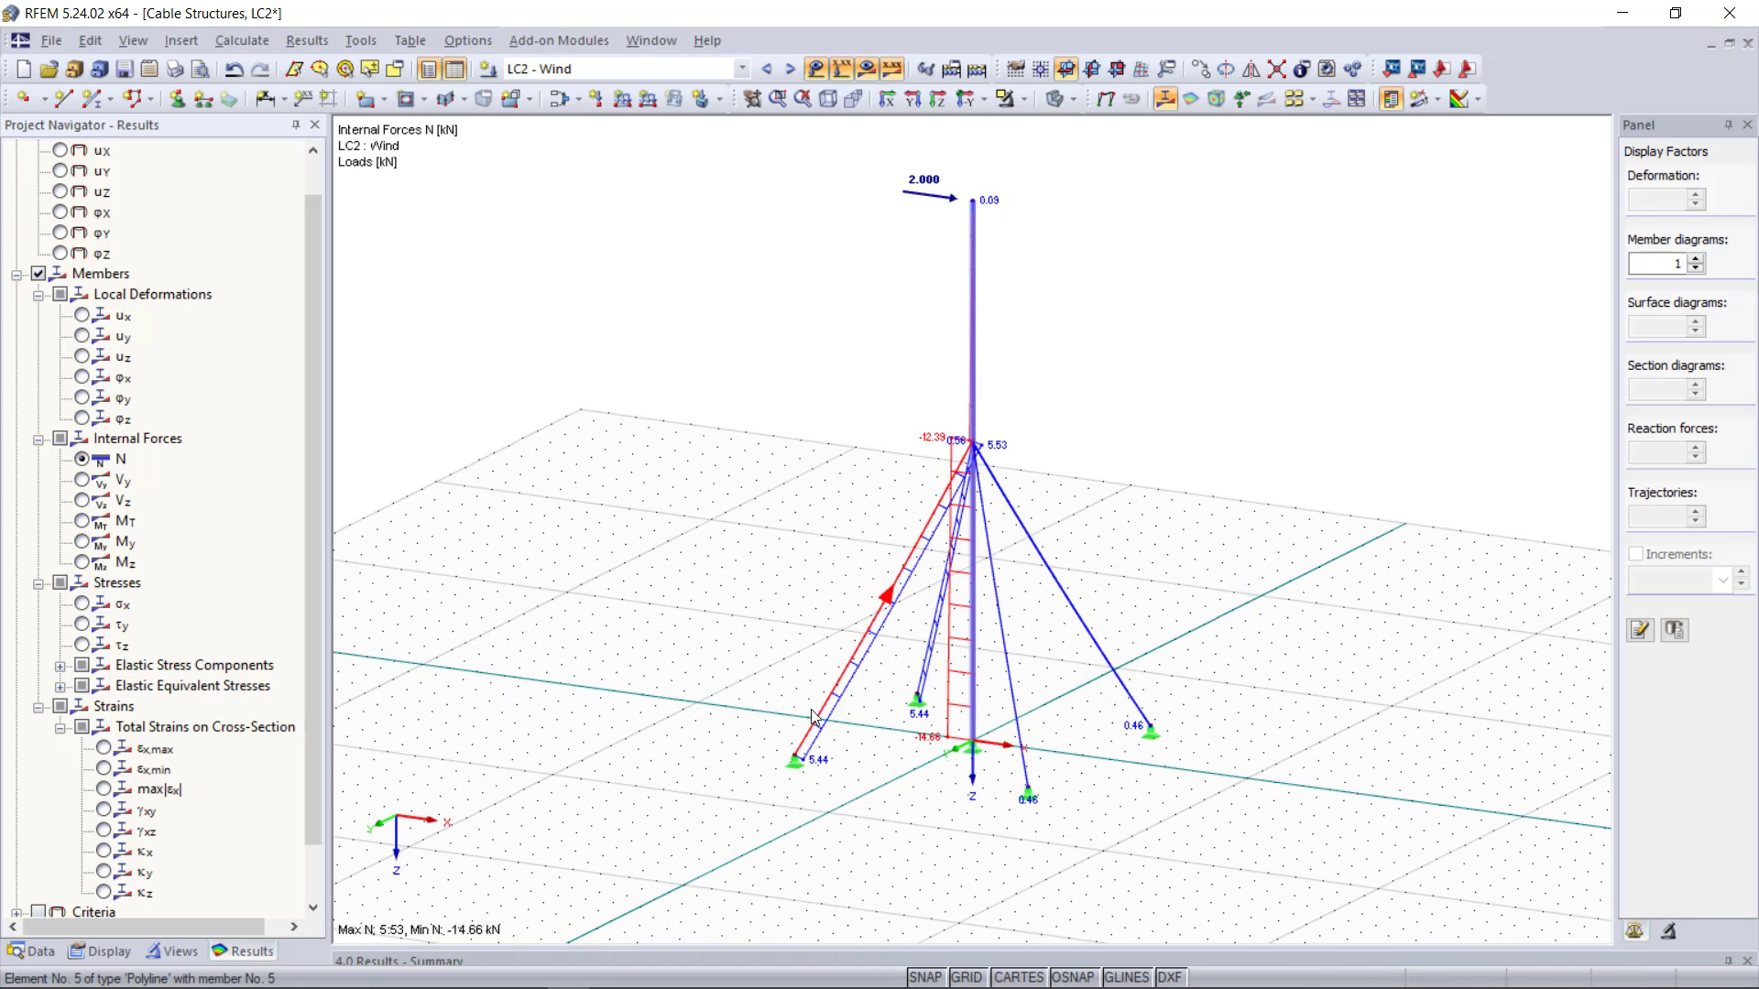
scroll(110, 229, up, 1)
click(61, 171)
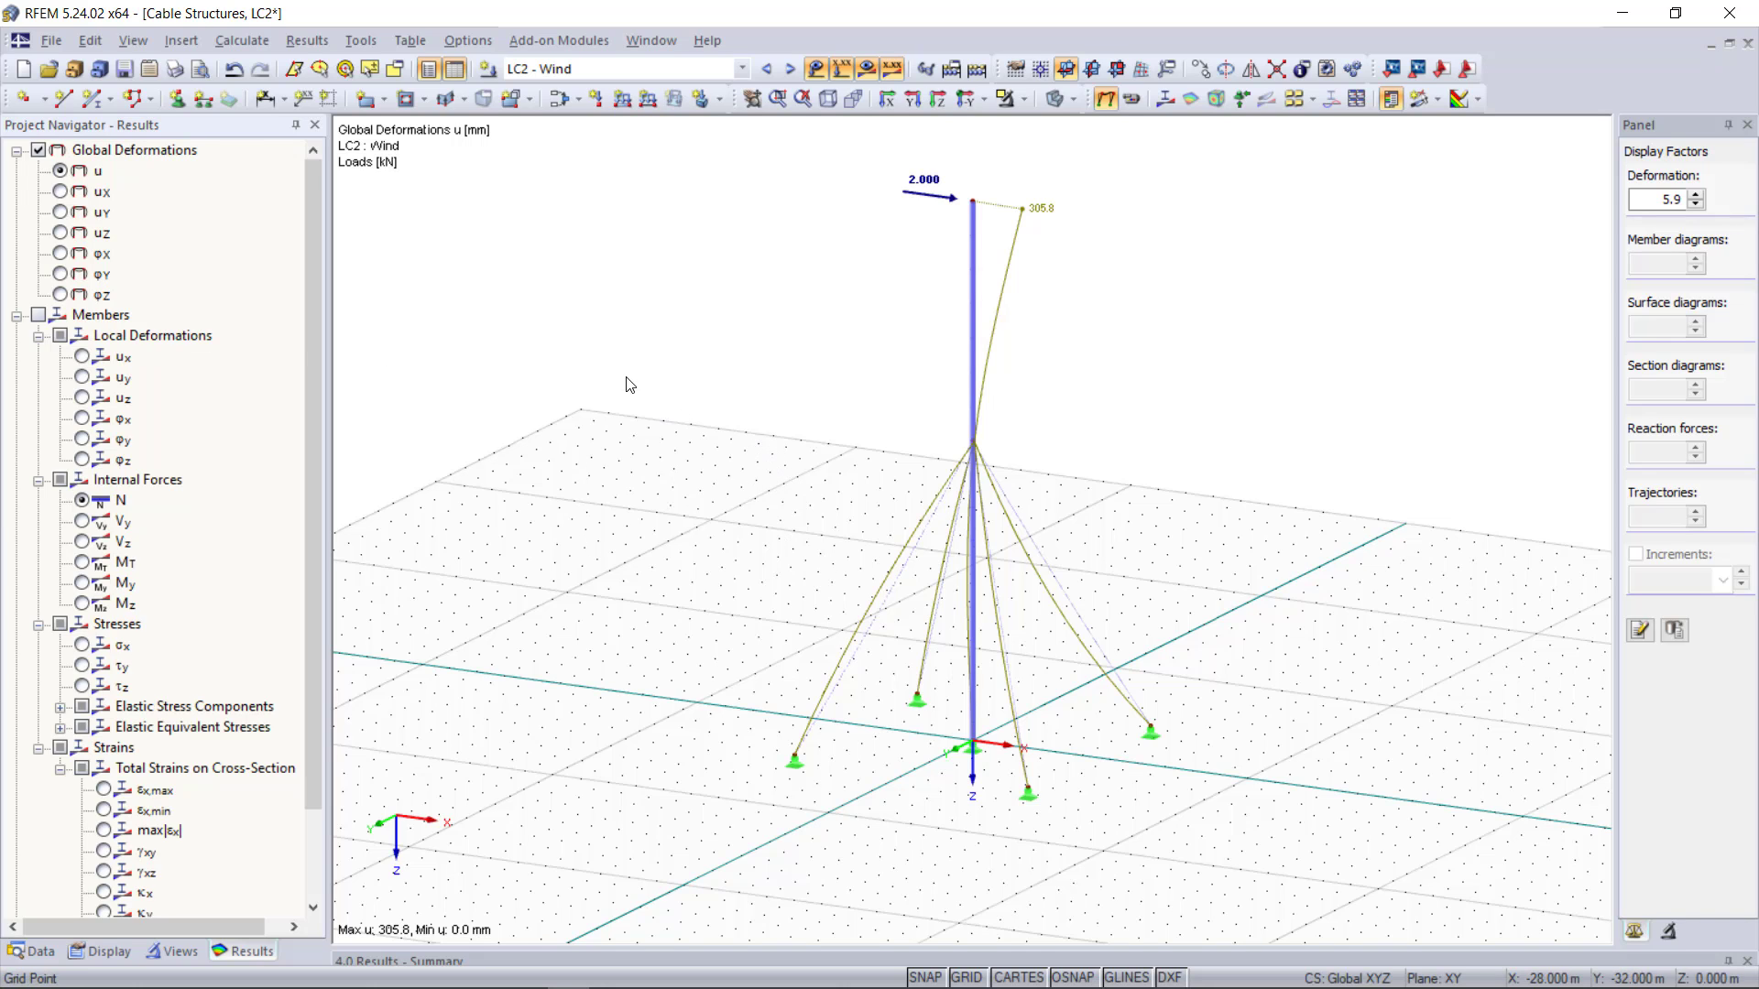
Step: Review the form-finding settings and the RF-FORM-FINDING calculation diagram with its iteration values in the calculation parameters, leaving without changes
click(234, 43)
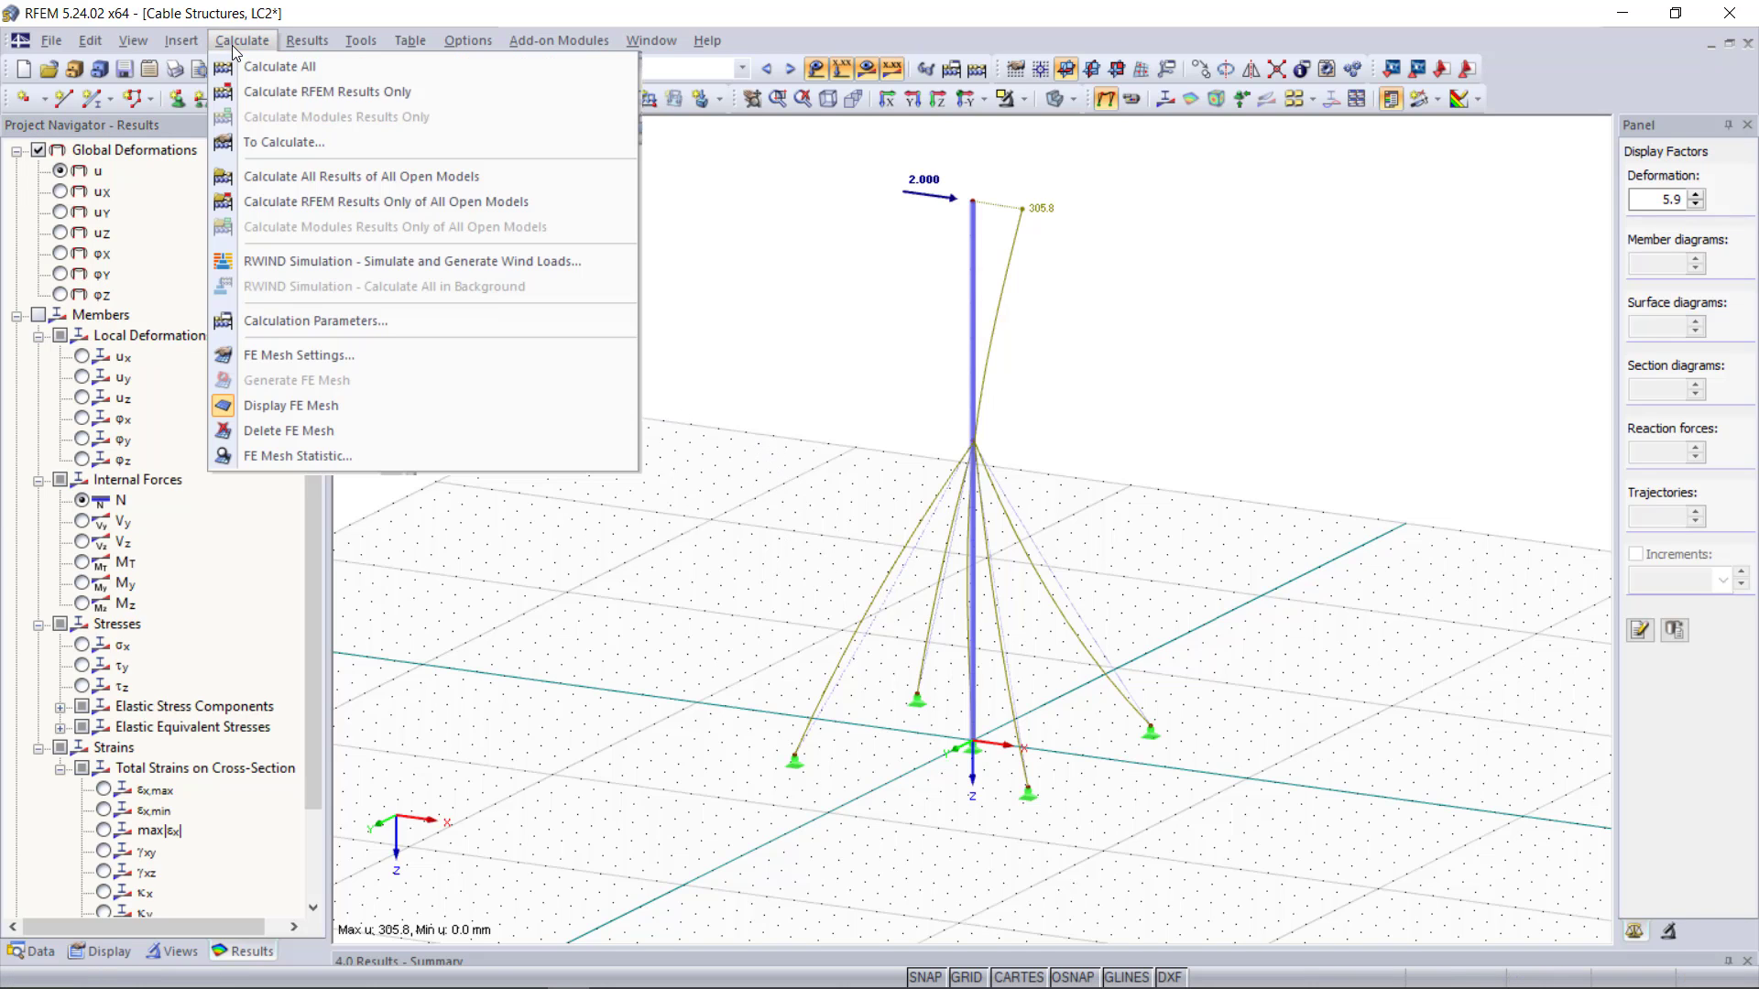
click(398, 319)
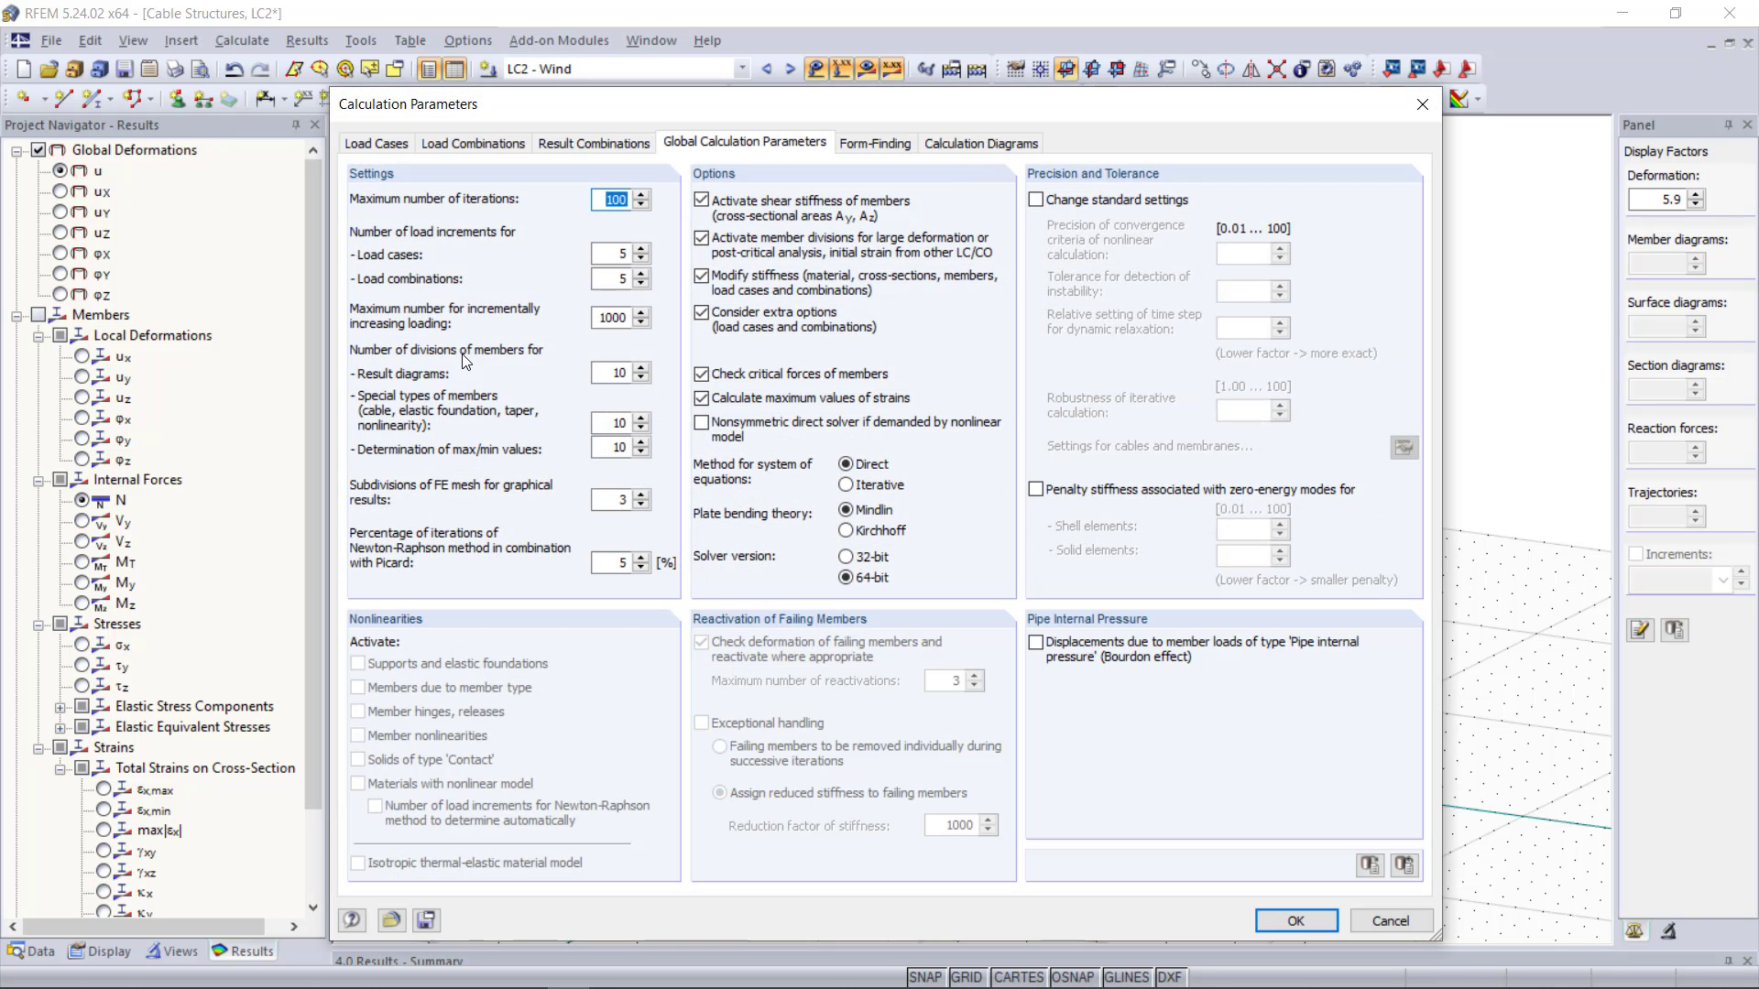
click(888, 142)
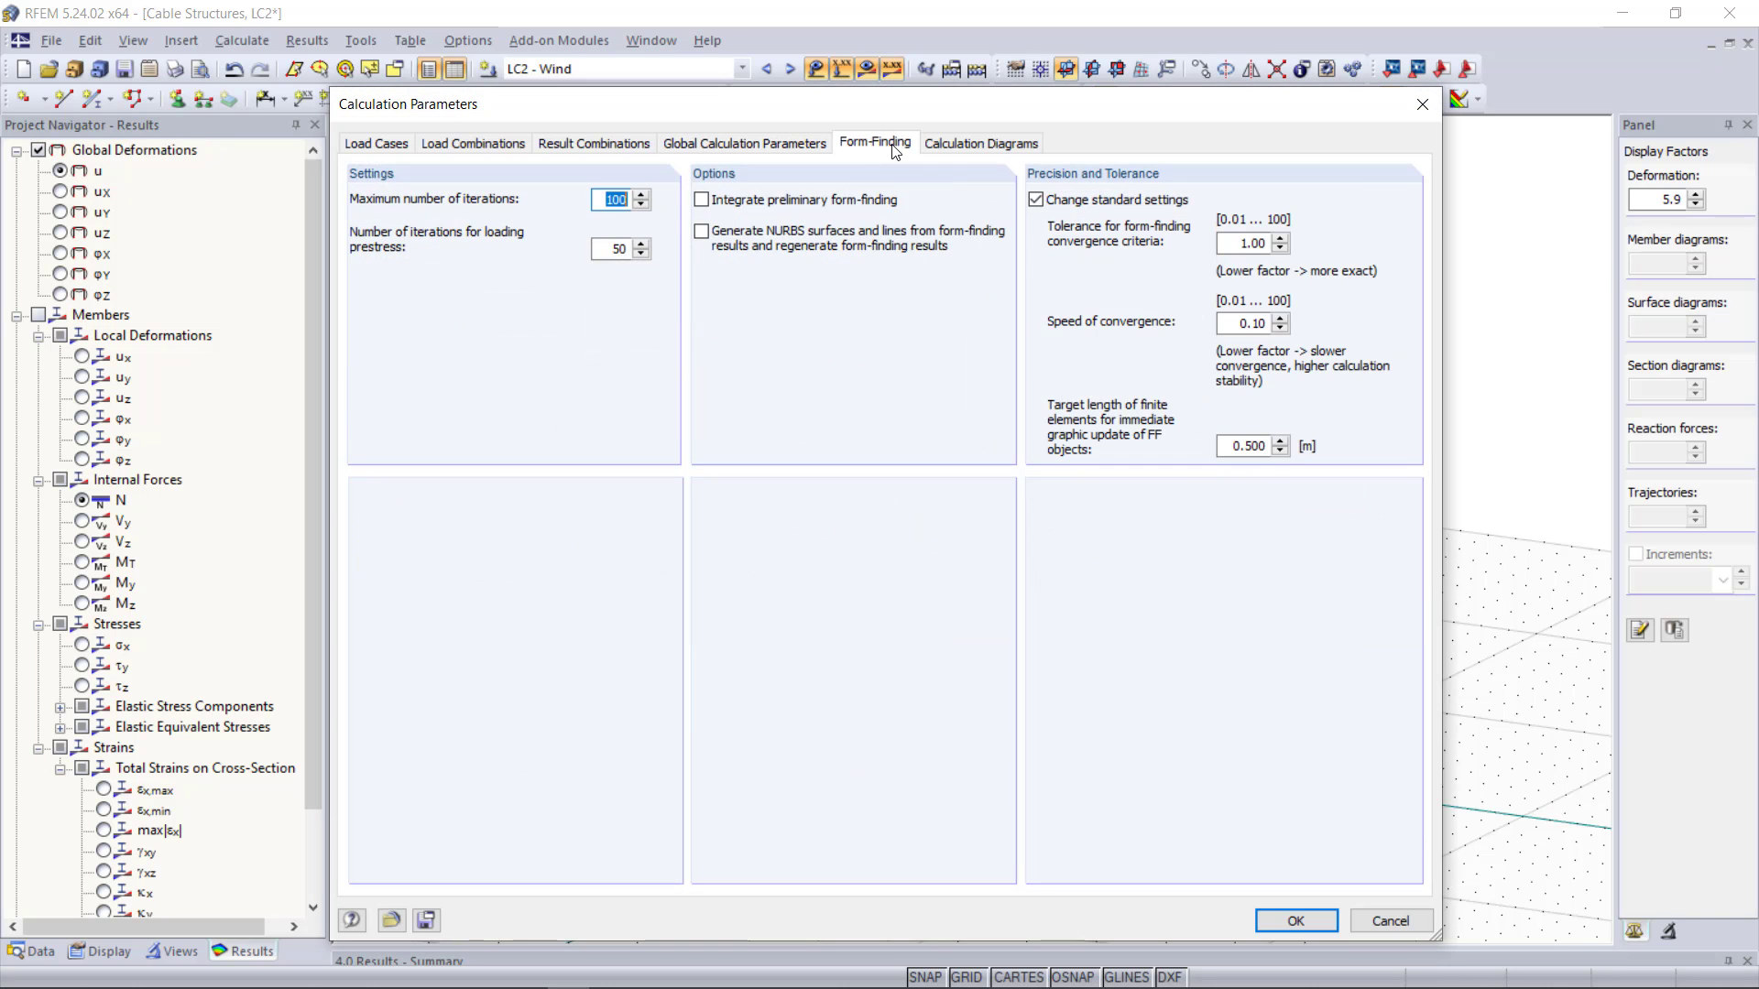
click(948, 148)
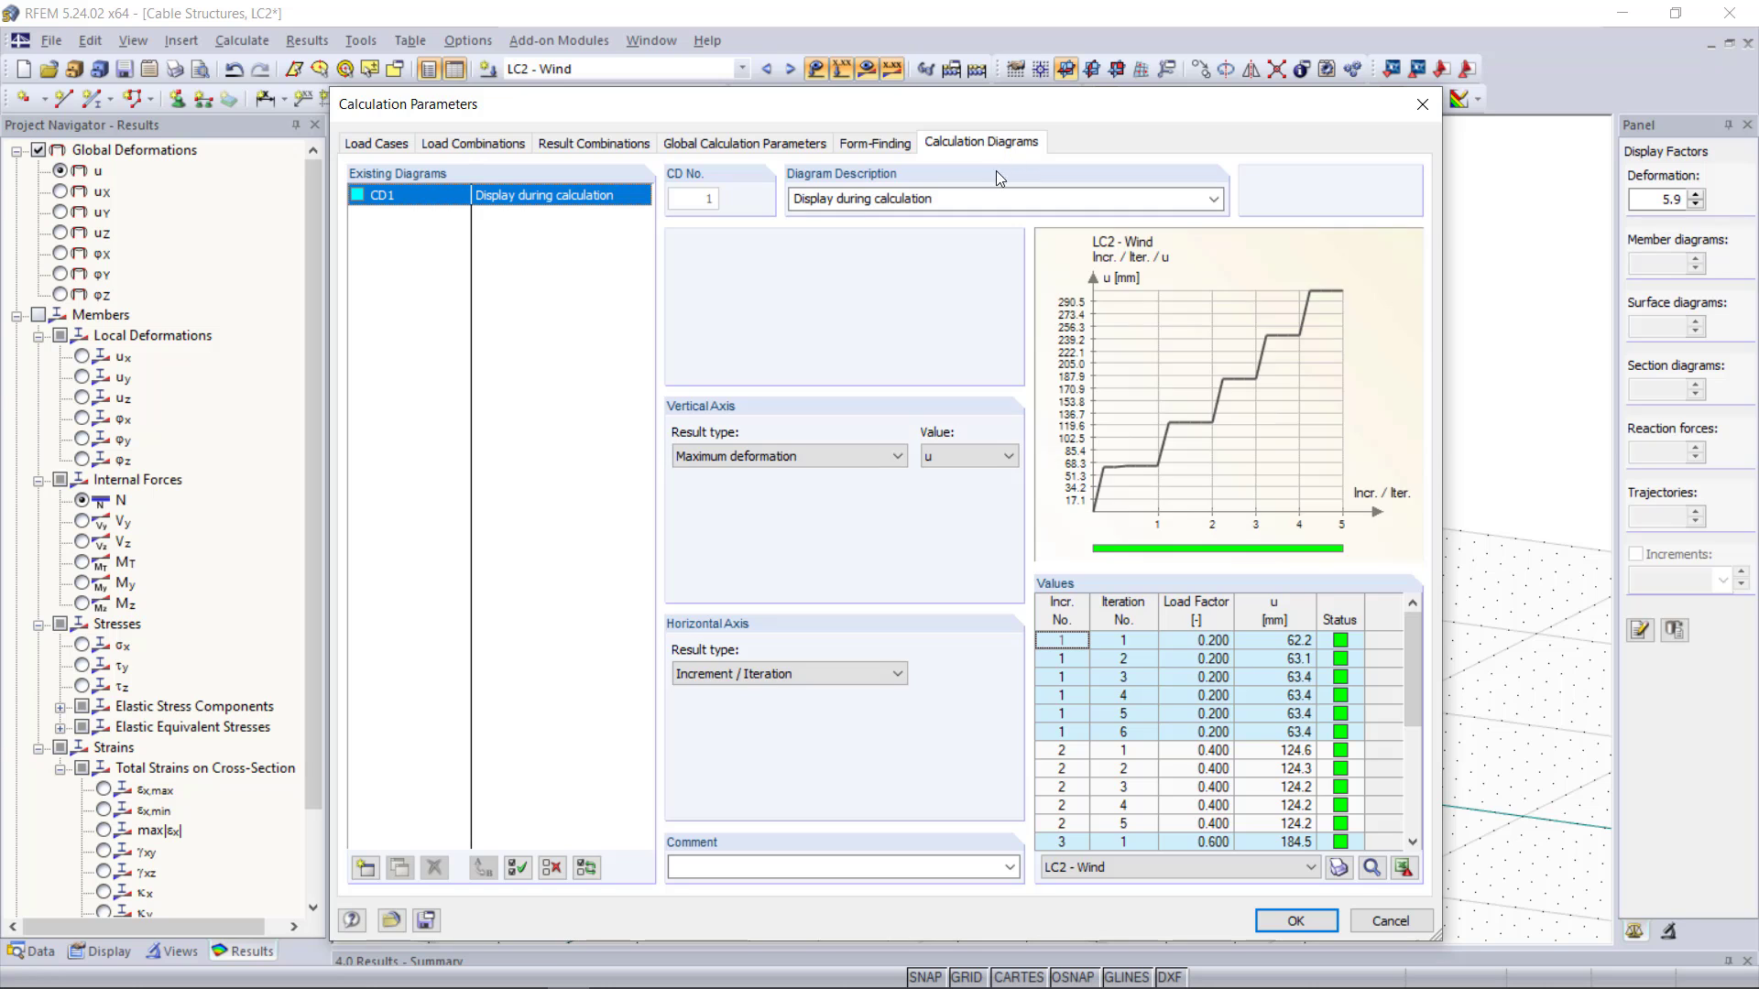
click(1147, 869)
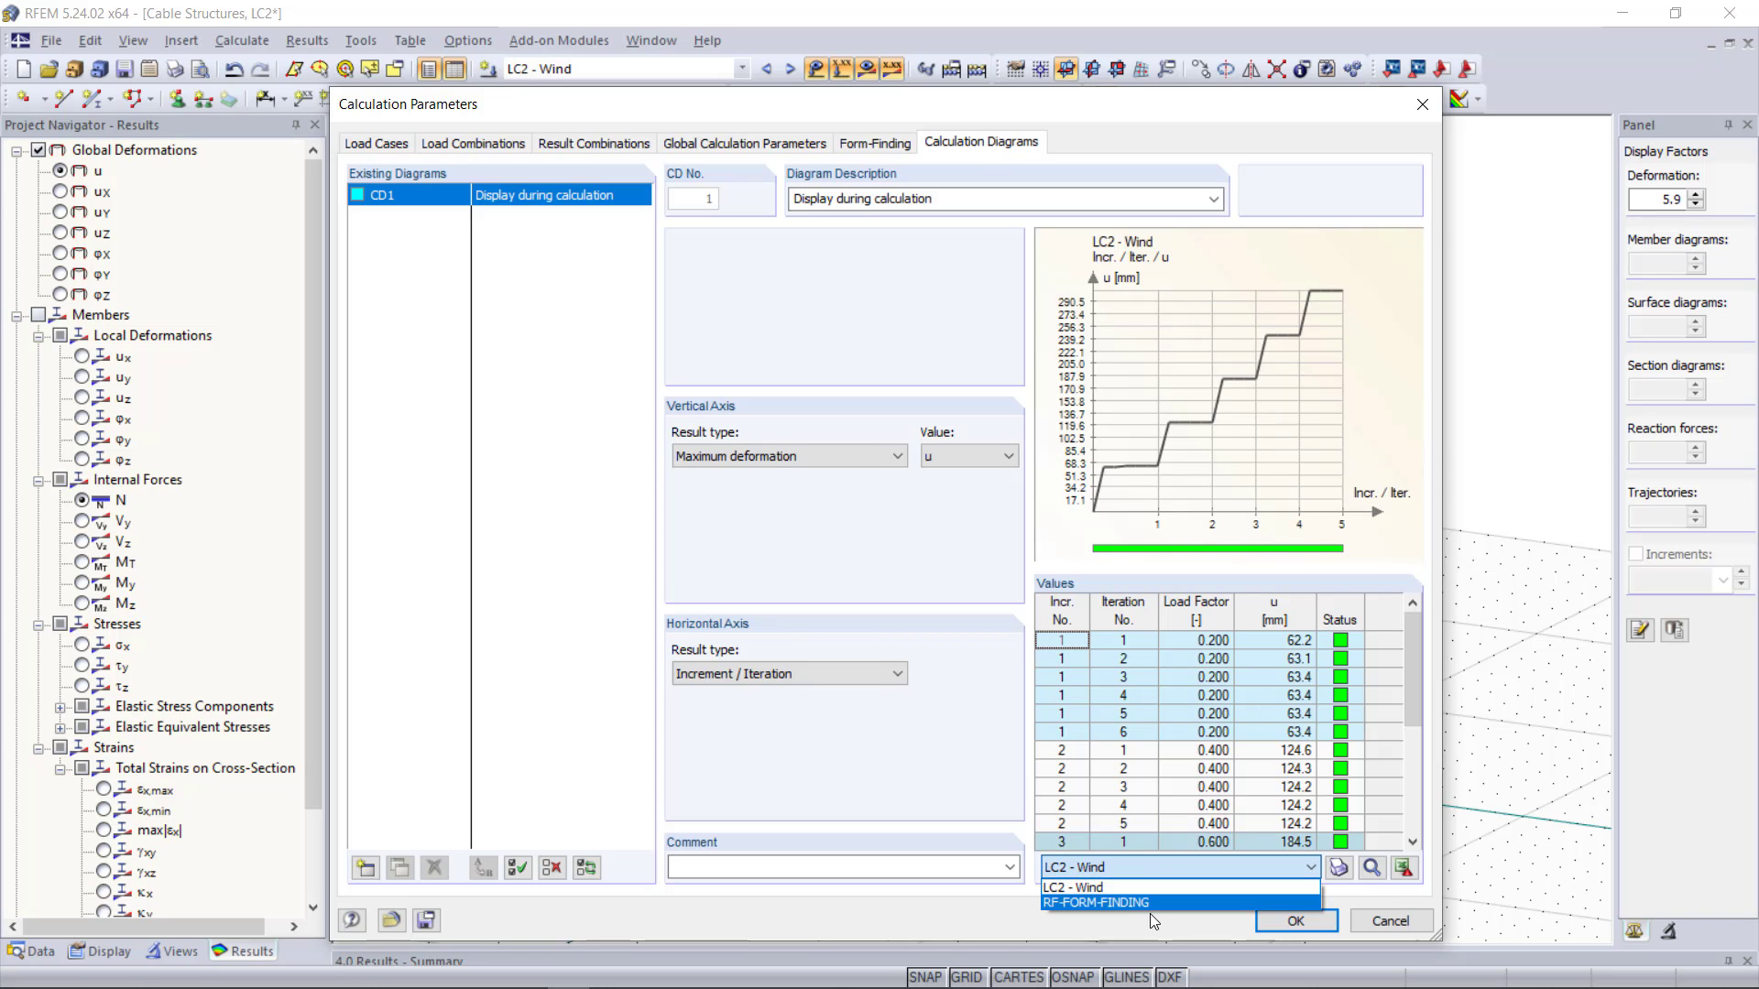
click(1149, 889)
scroll(1194, 773, down, 4)
scroll(1210, 782, down, 2)
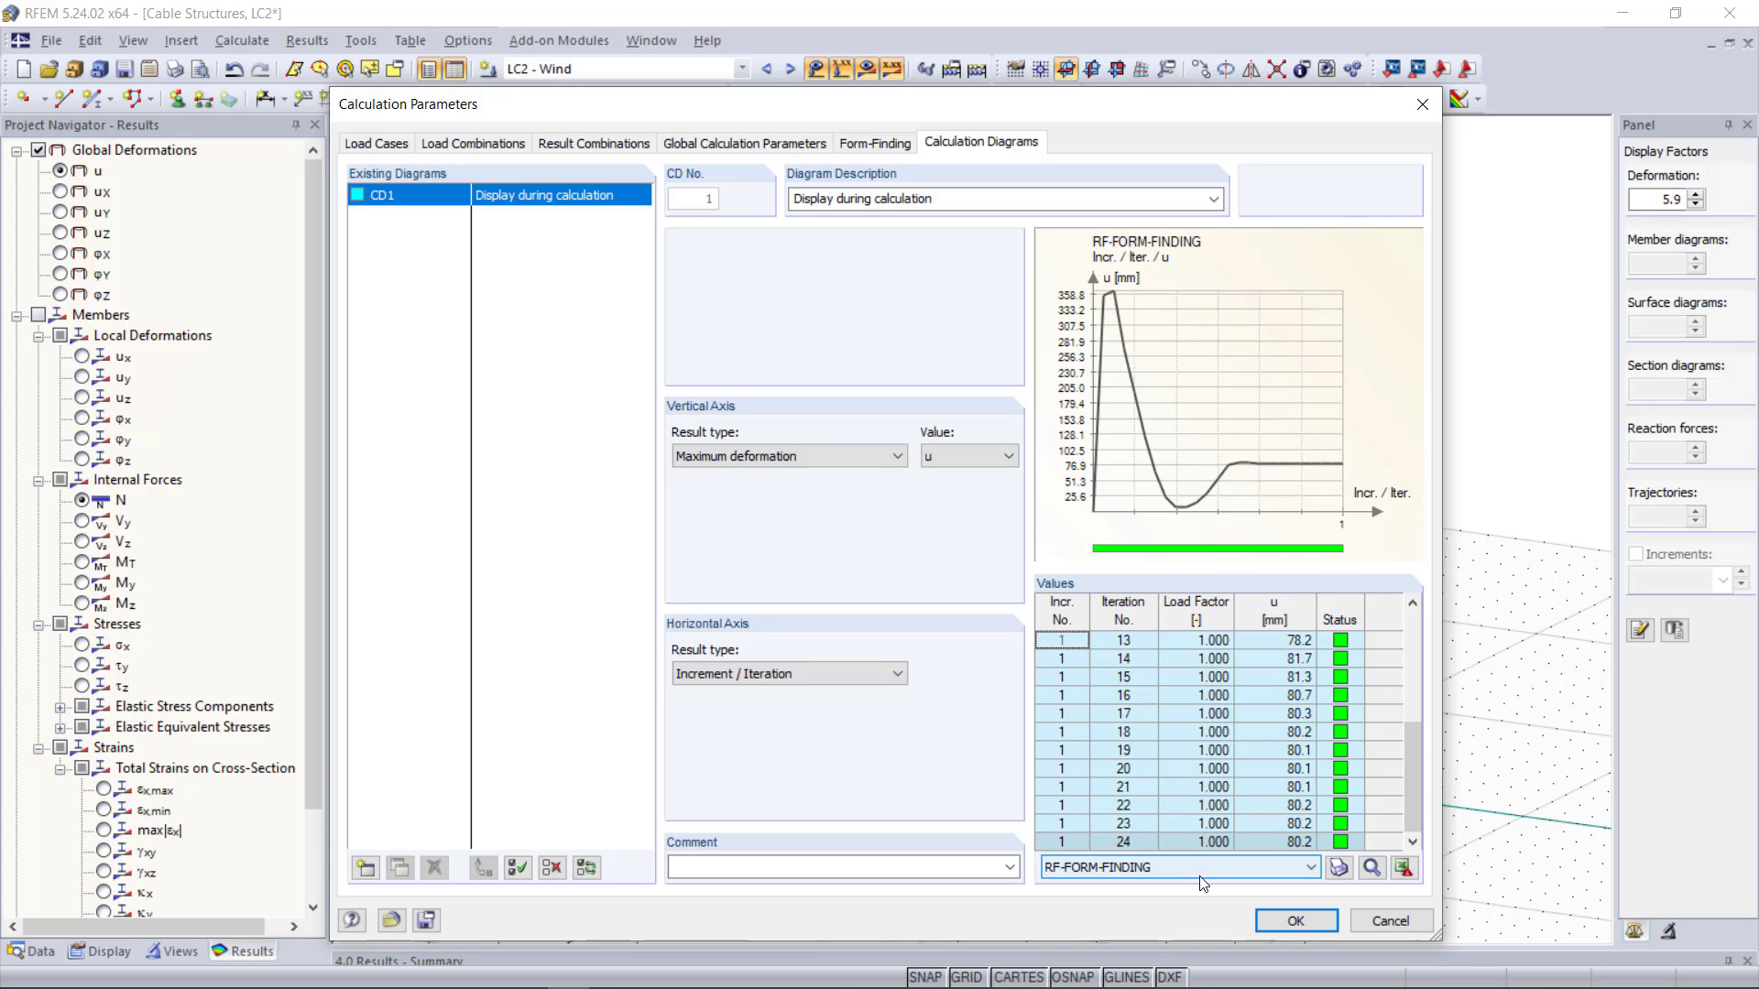
click(1381, 922)
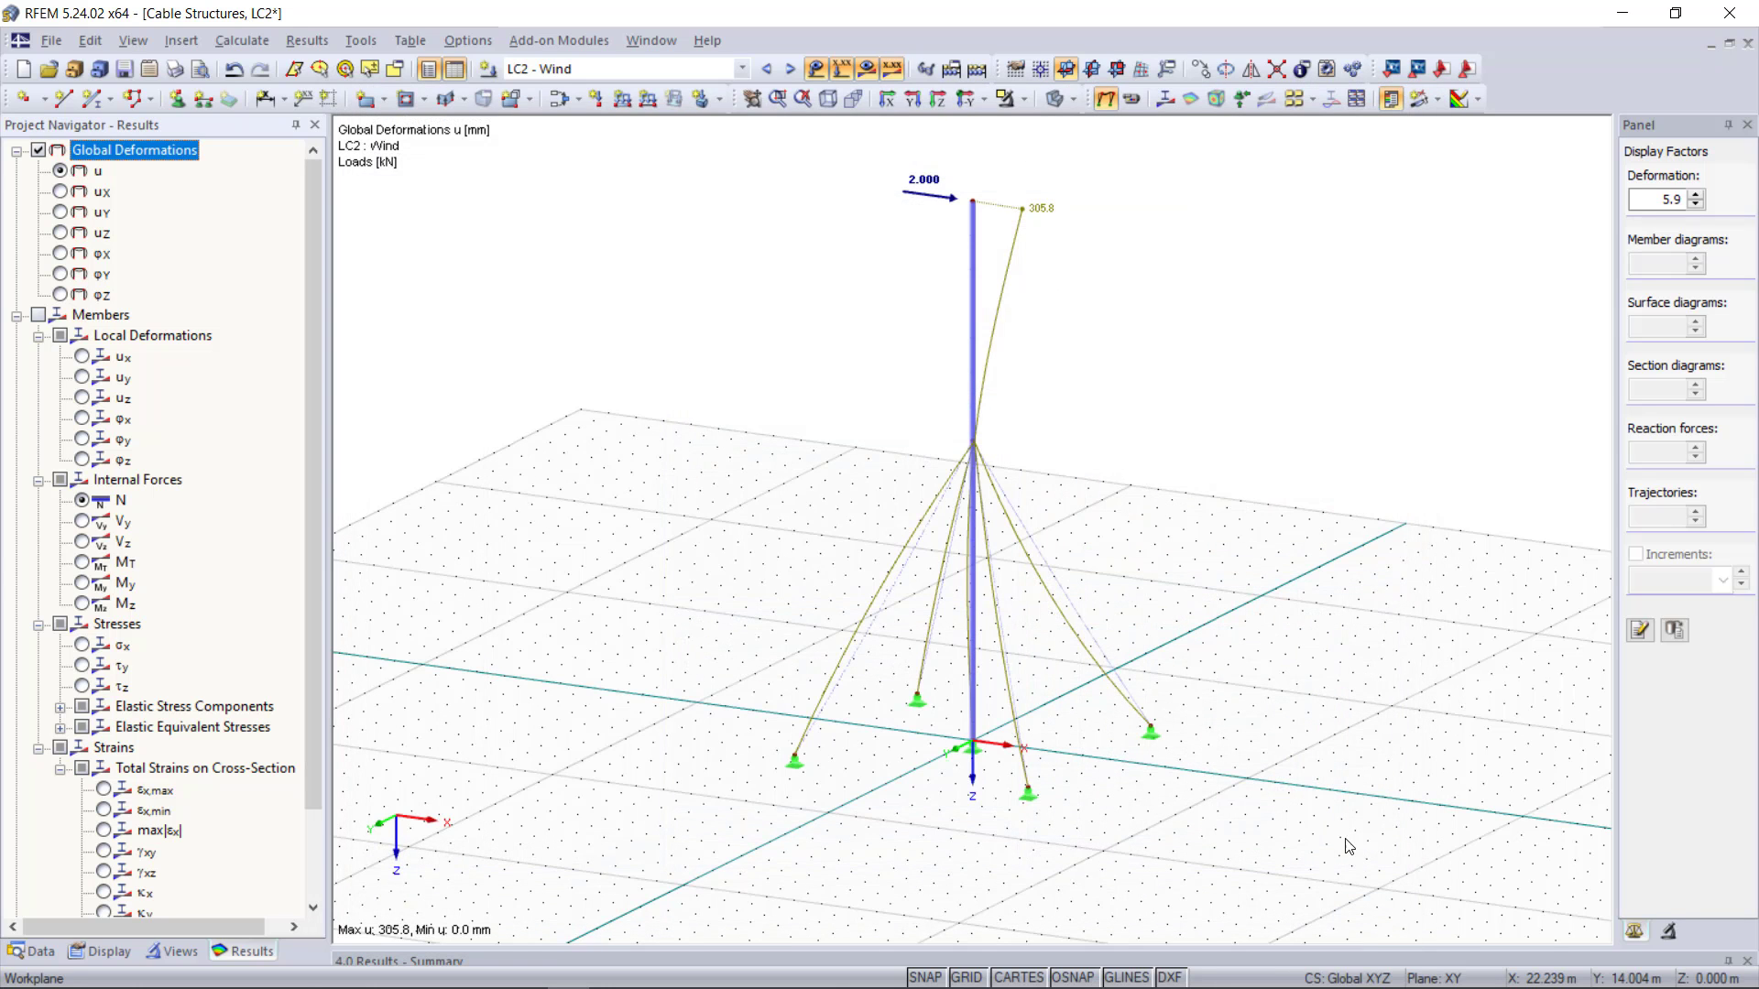